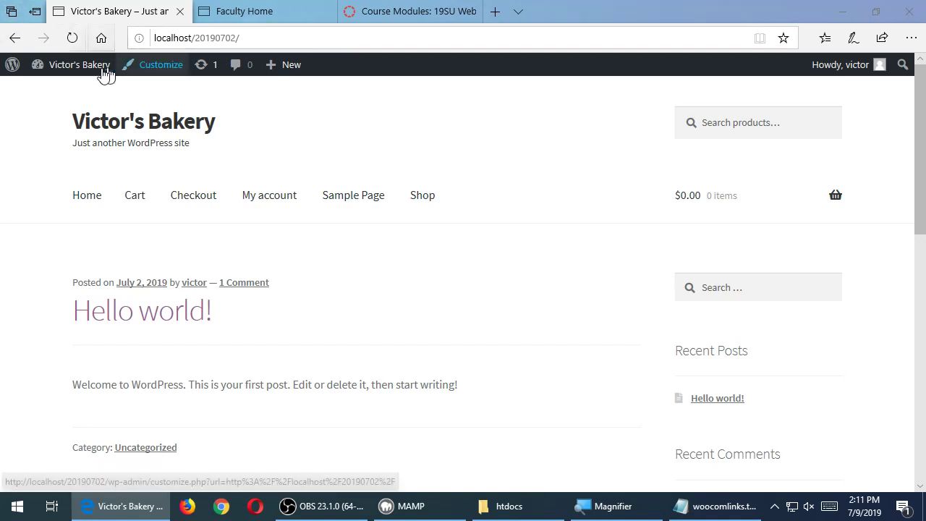
Open the site's admin dashboard and review its panels, from the store design prompt to the WooCommerce Status box
mouse_move(91, 76)
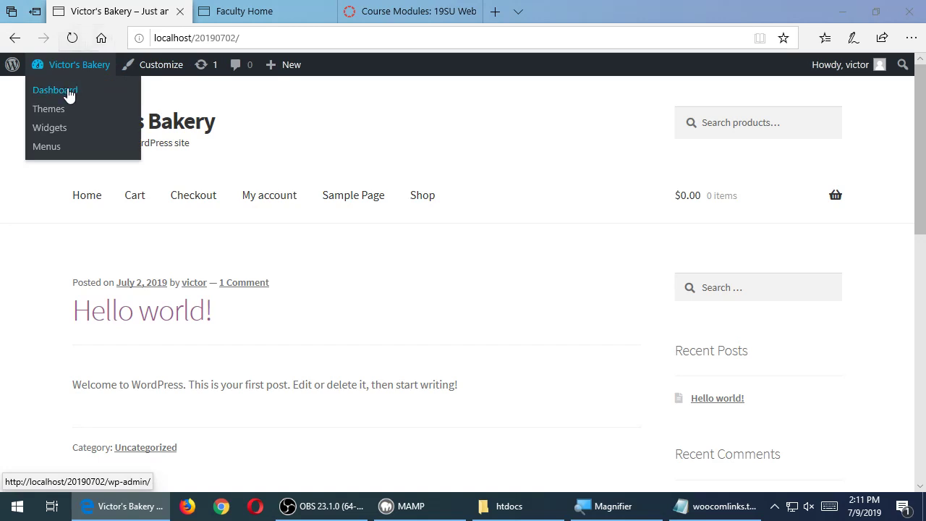
click(68, 93)
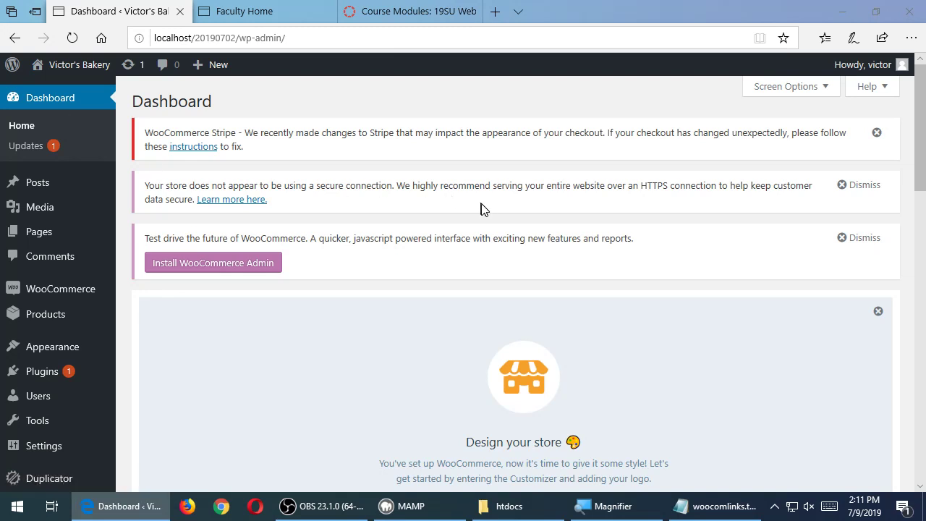
scroll(481, 206, down, 3)
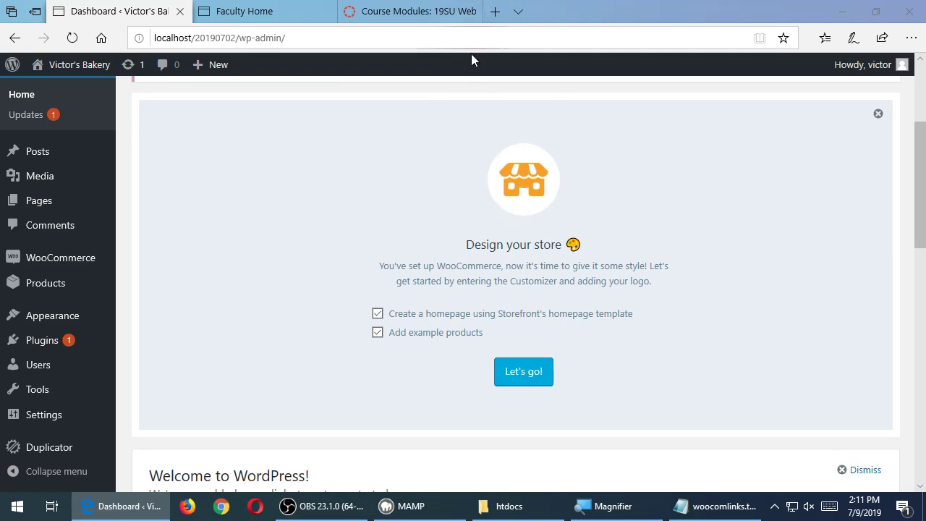
scroll(489, 174, down, 2)
scroll(453, 196, down, 7)
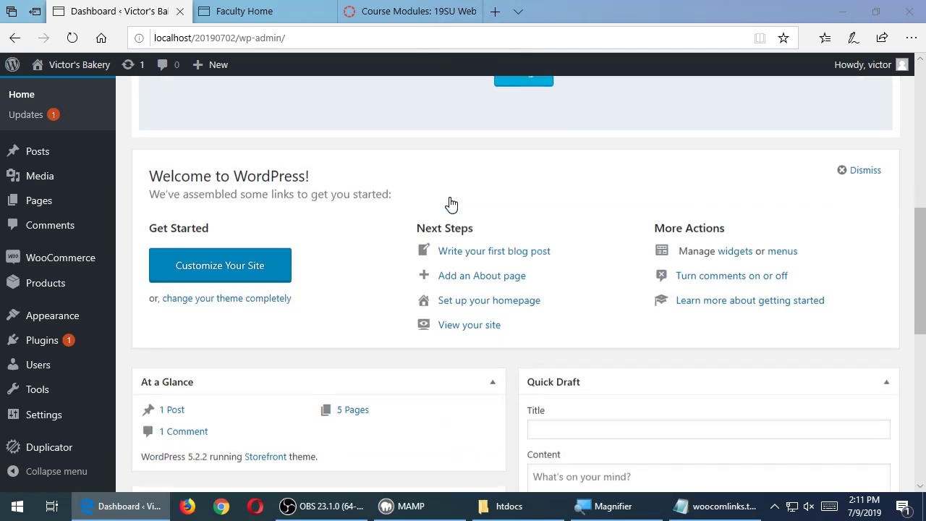
scroll(449, 203, down, 3)
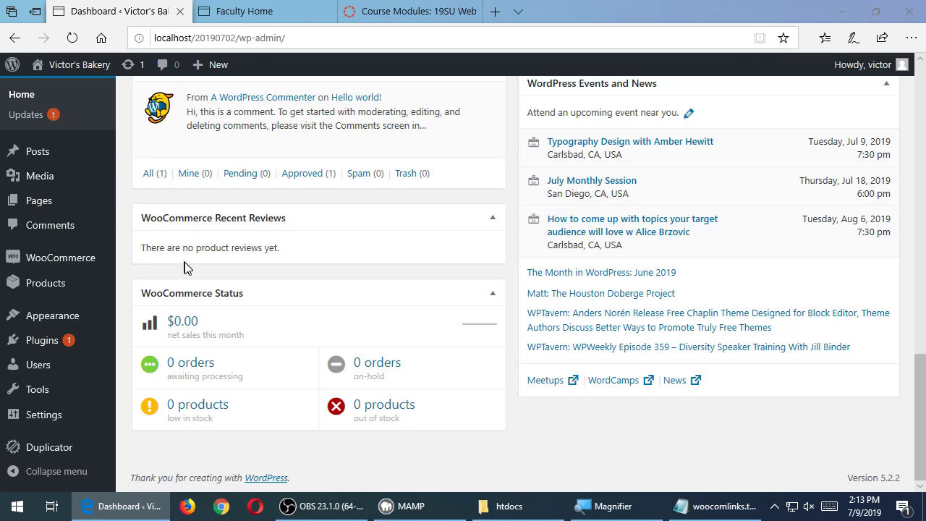
scroll(304, 337, up, 10)
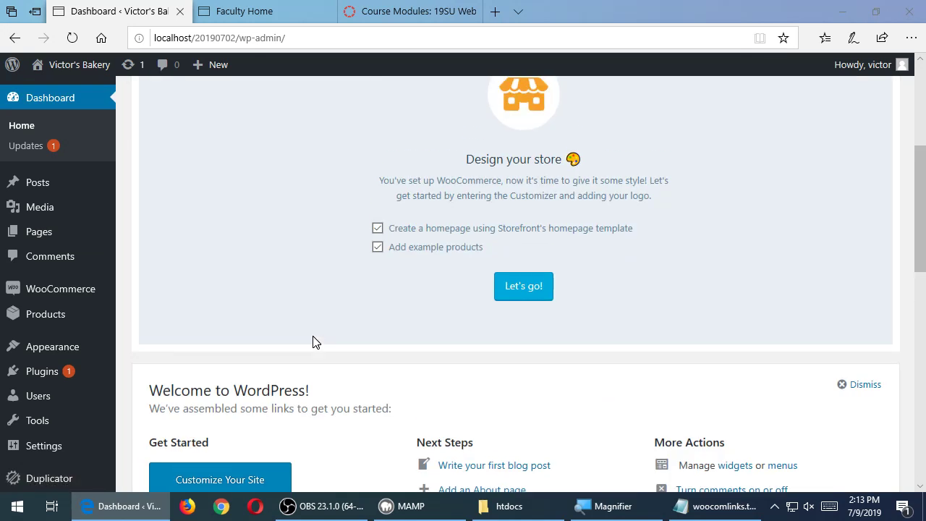
scroll(313, 341, down, 2)
Open the WooCommerce Orders page and look through its contents
mouse_move(57, 259)
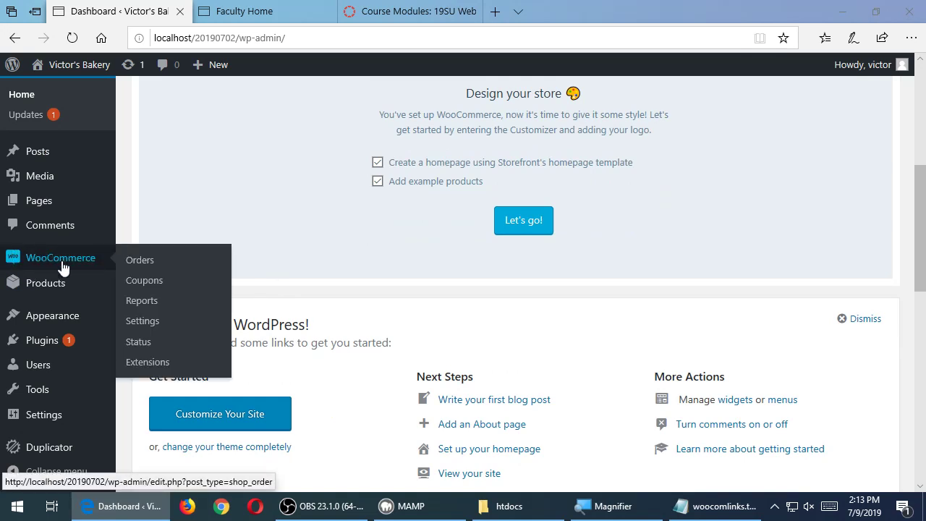
click(47, 262)
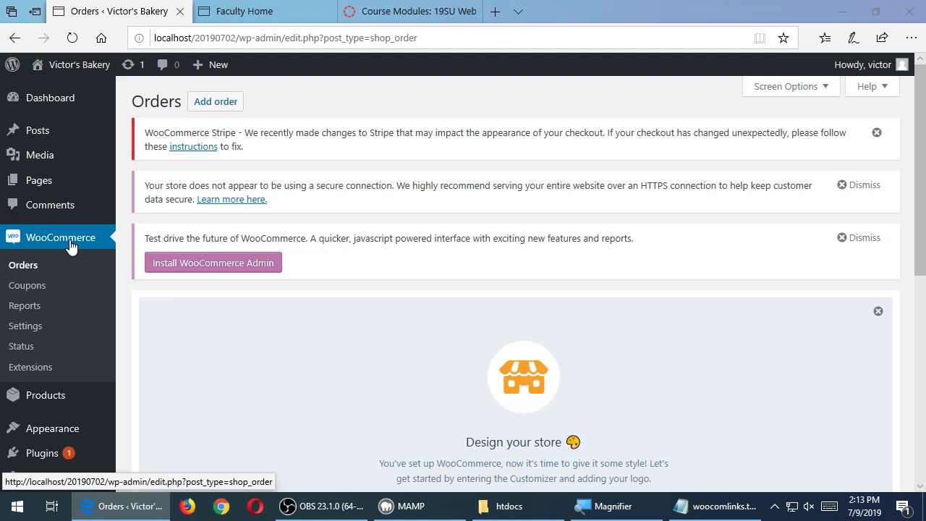
scroll(186, 264, down, 6)
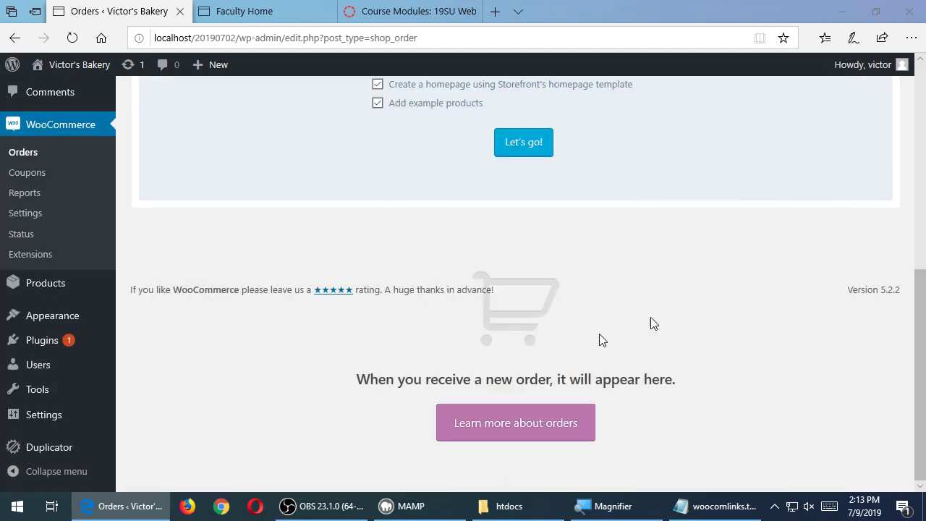
scroll(550, 329, up, 6)
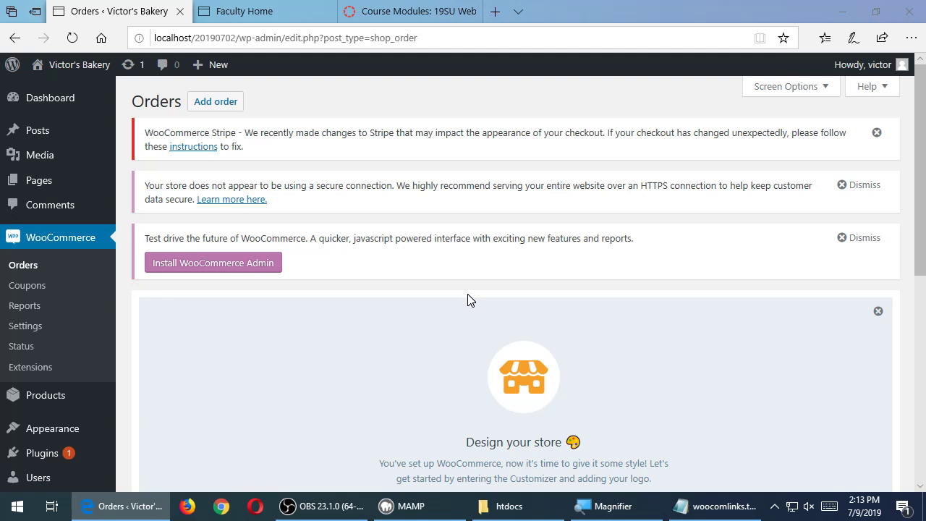
scroll(469, 303, down, 5)
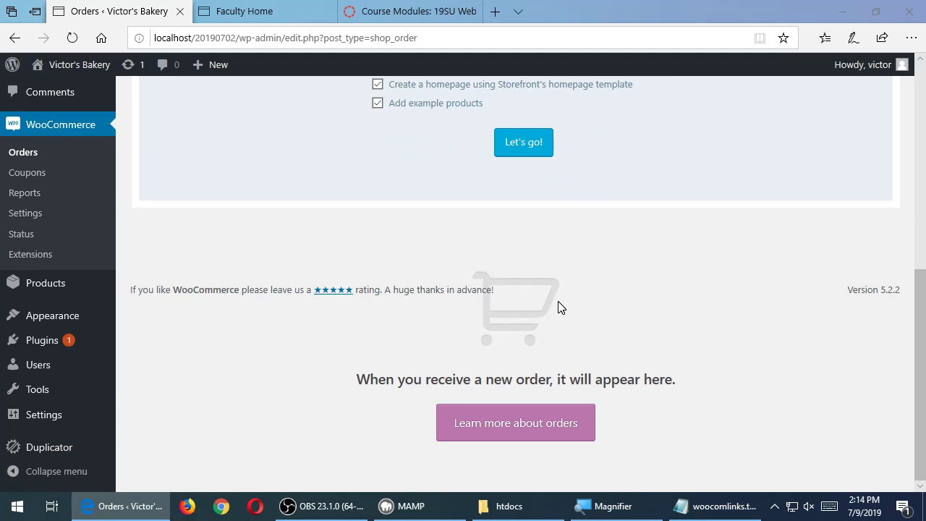
scroll(558, 307, up, 5)
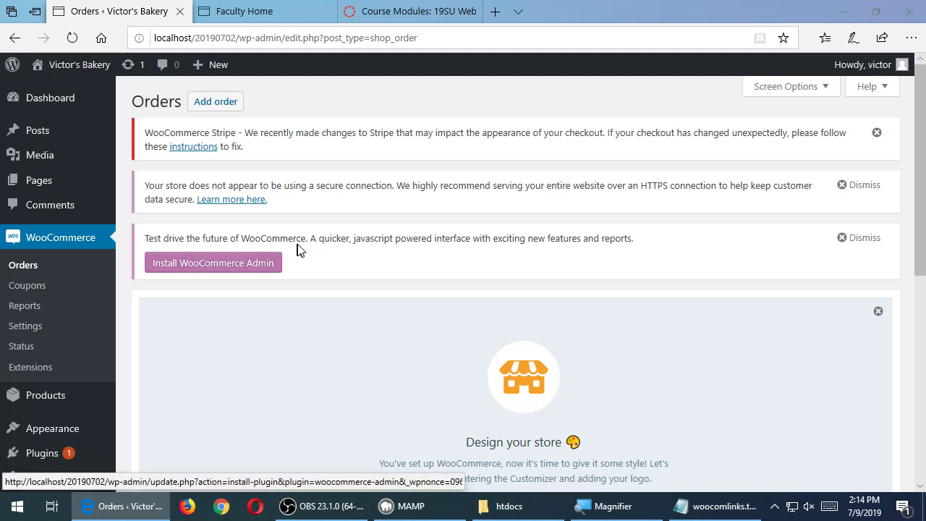
Open the WooCommerce Reports page and examine the sales figures for the last 7 days
click(36, 312)
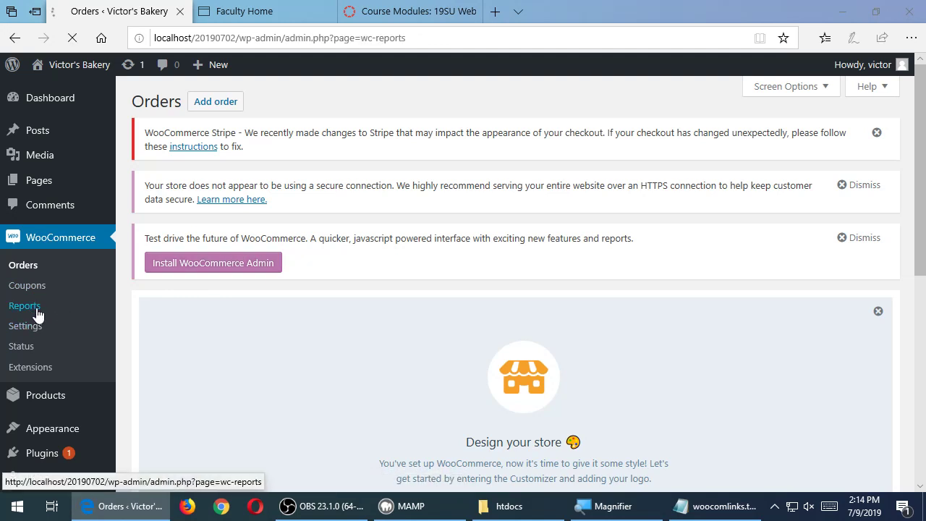
scroll(397, 316, down, 5)
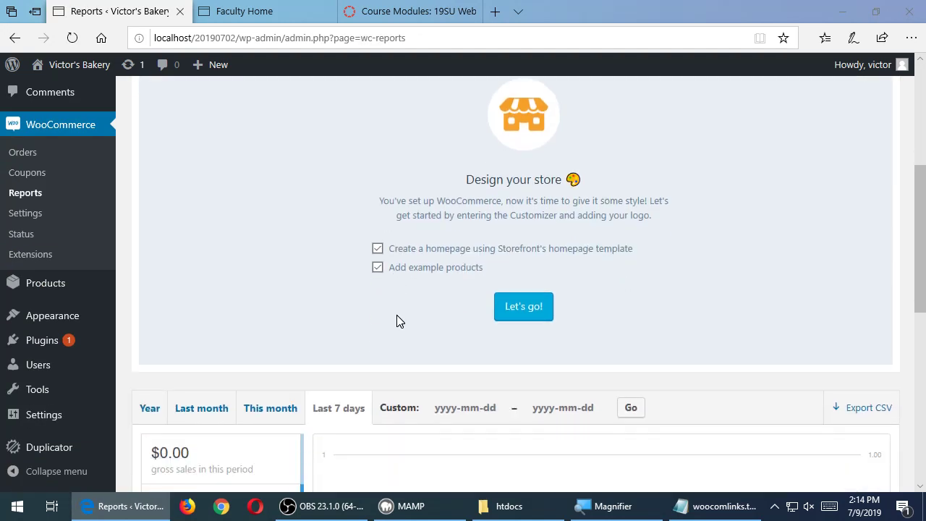
scroll(397, 315, down, 5)
scroll(401, 318, up, 3)
scroll(401, 318, down, 1)
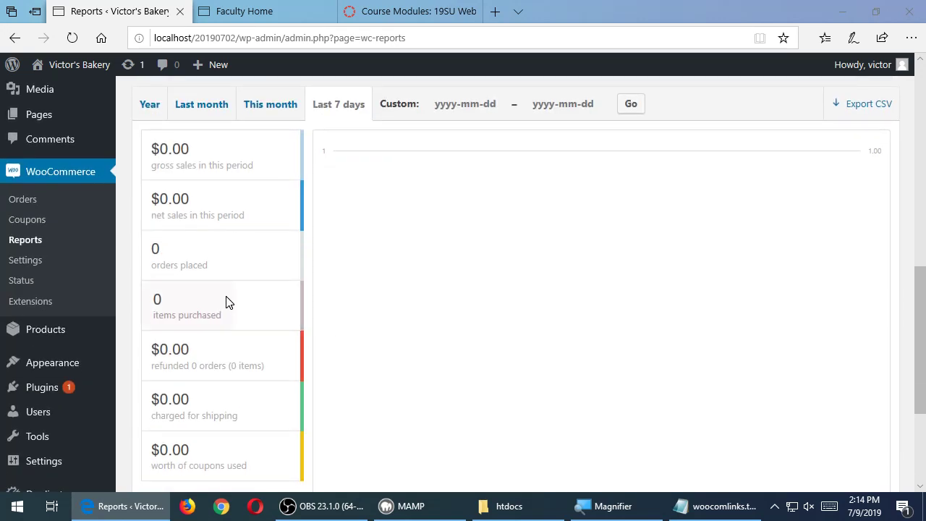
Open the WooCommerce Settings page and look over its general section and setting categories
click(28, 215)
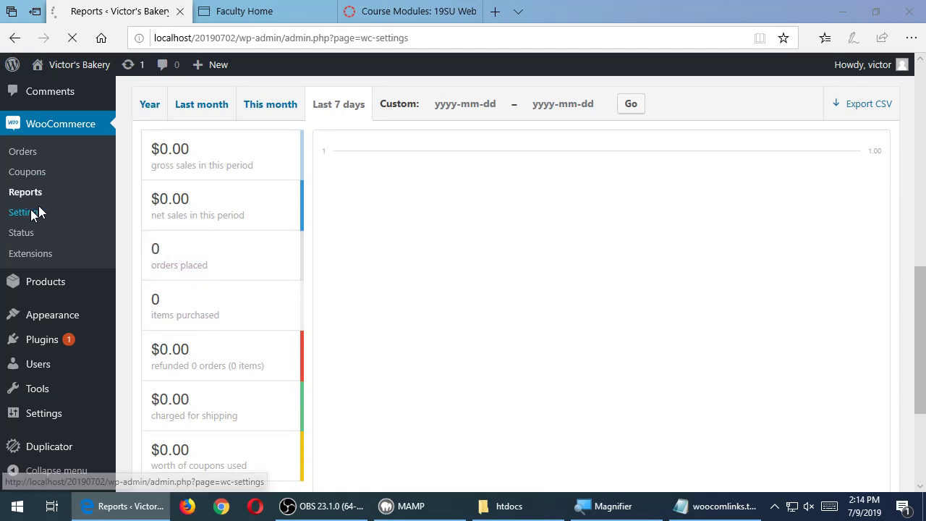
scroll(330, 289, down, 3)
scroll(332, 290, up, 3)
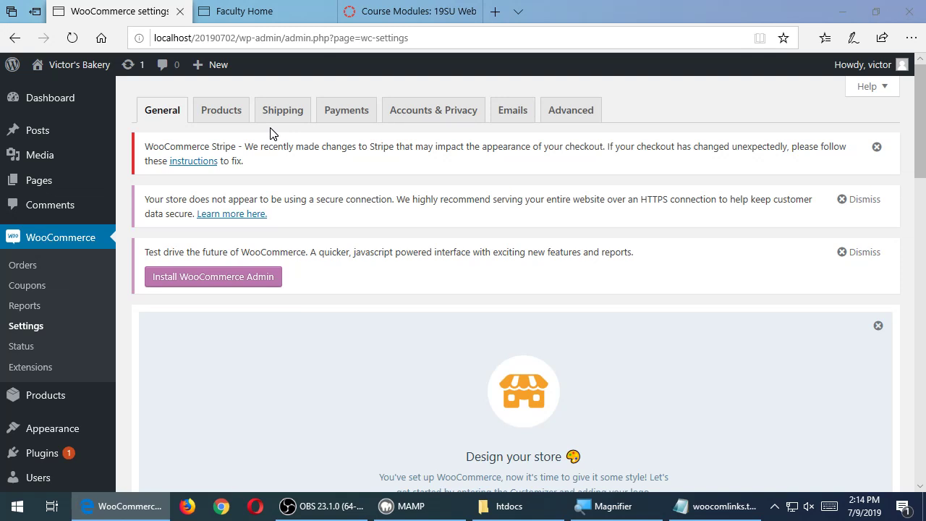
Open the WooCommerce Status page and examine the WordPress environment, server environment and database information
click(21, 350)
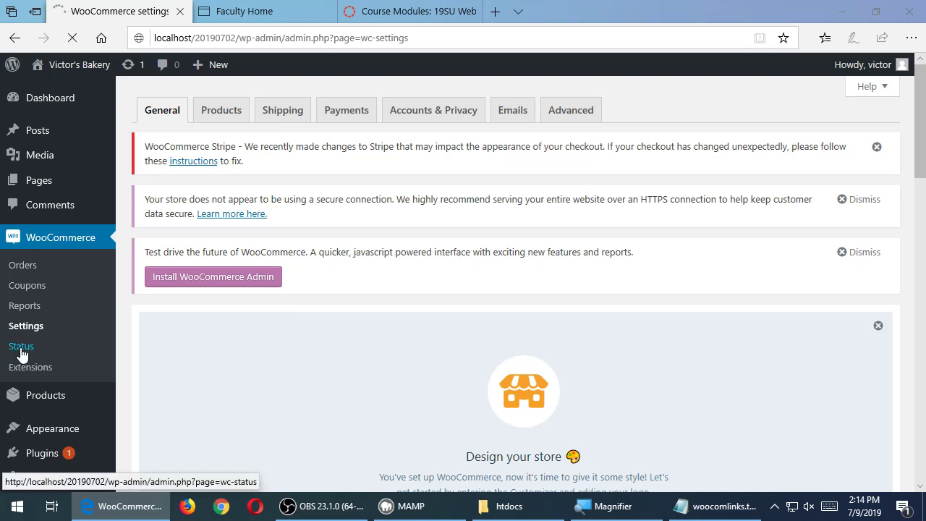
scroll(303, 349, down, 10)
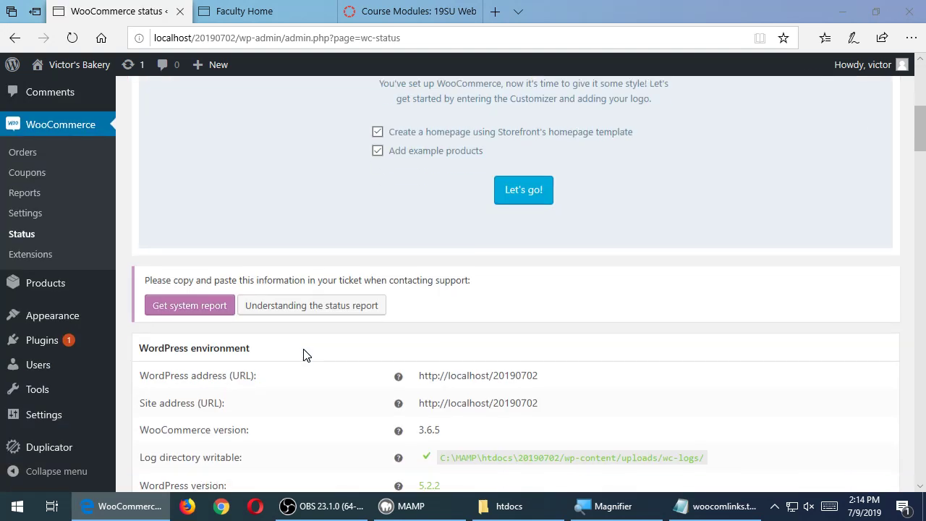
scroll(303, 349, up, 2)
scroll(303, 355, down, 13)
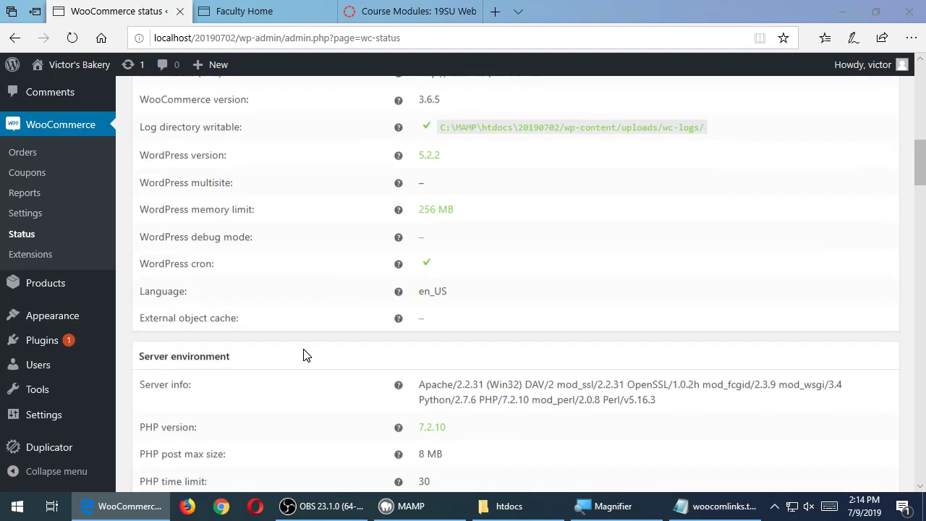
scroll(303, 355, down, 6)
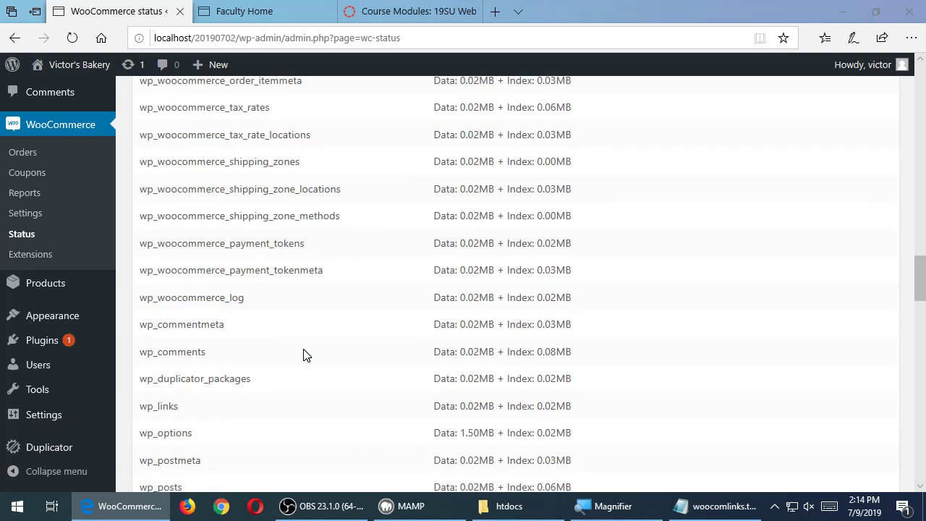
scroll(303, 354, up, 18)
scroll(303, 355, up, 10)
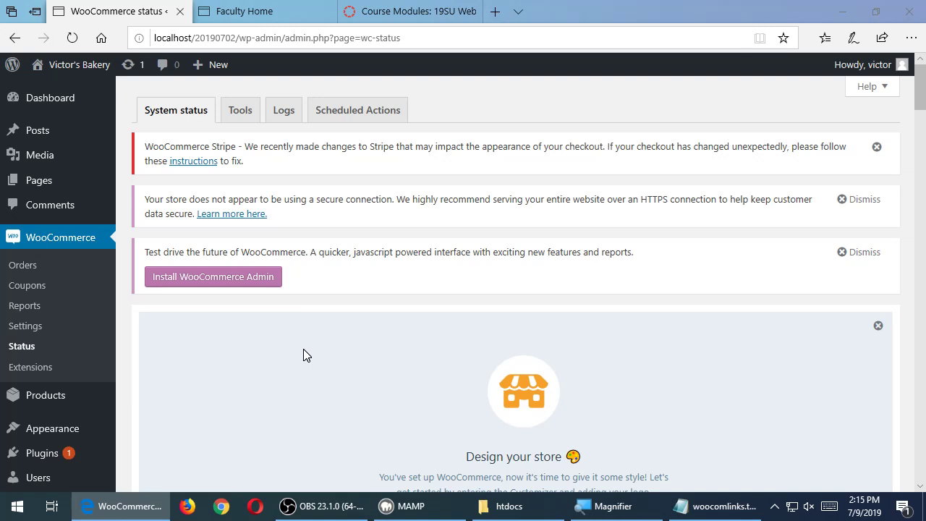
Open woocommerce.com in a new browser tab and view its support options
key(ctrl+t)
text(woo)
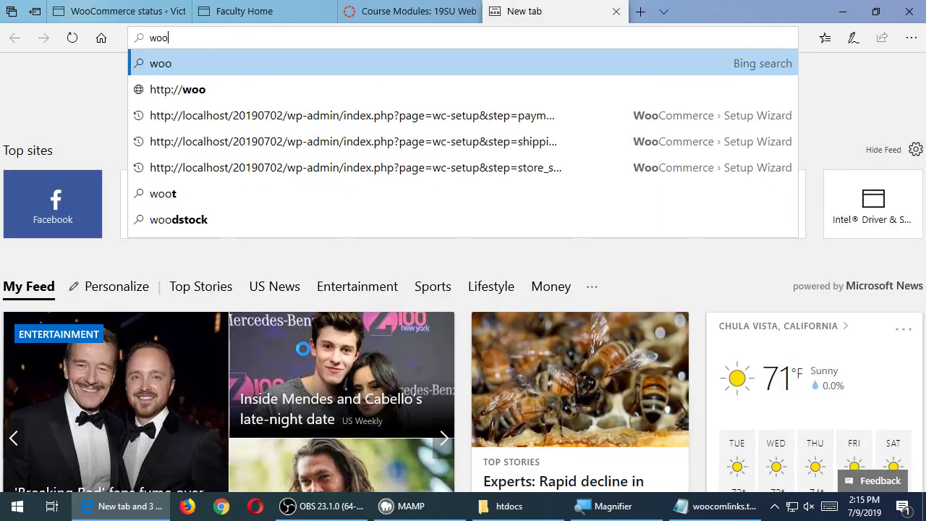
text(c)
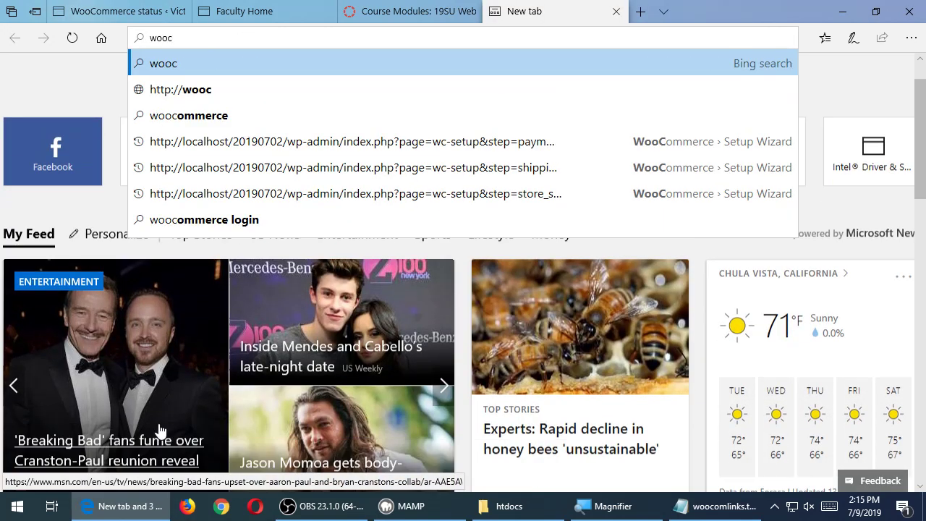
scroll(153, 462, down, 1)
scroll(153, 462, up, 1)
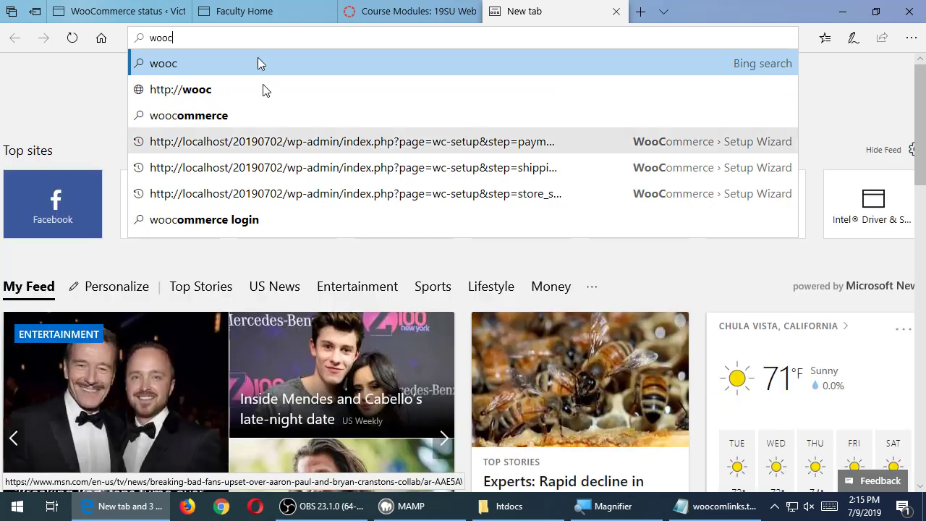
key(Down)
key(Down)
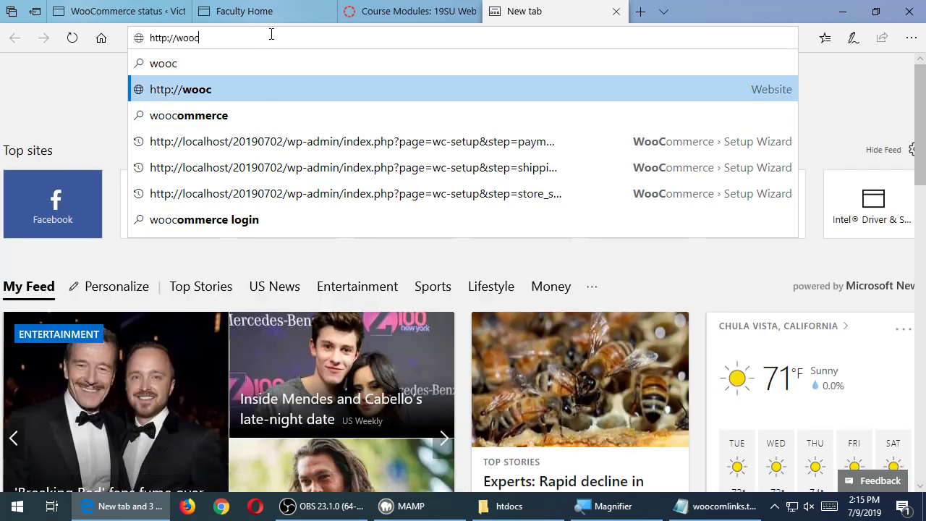
text(.co)
key(Return)
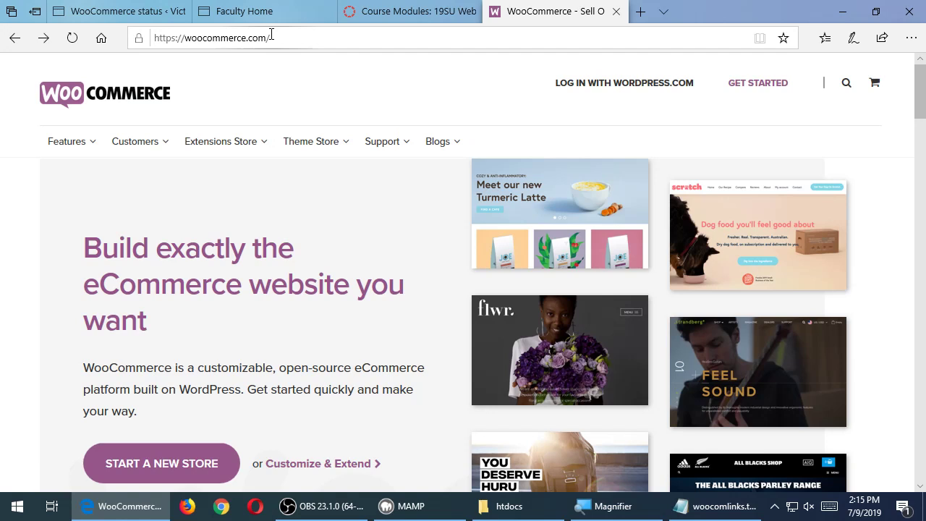
mouse_move(387, 152)
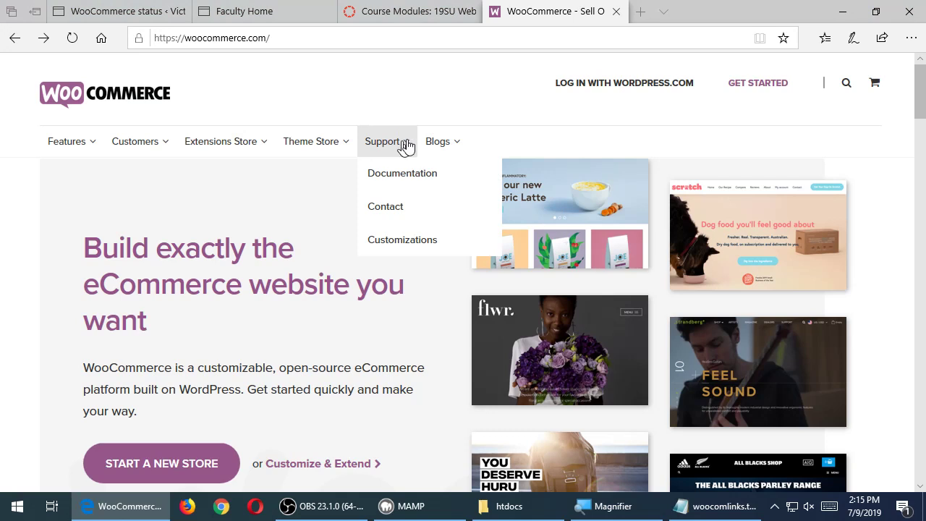
Return to the store's admin site and browse the featured WooCommerce extensions, such as Subscriptions, Bookings and Memberships
click(390, 9)
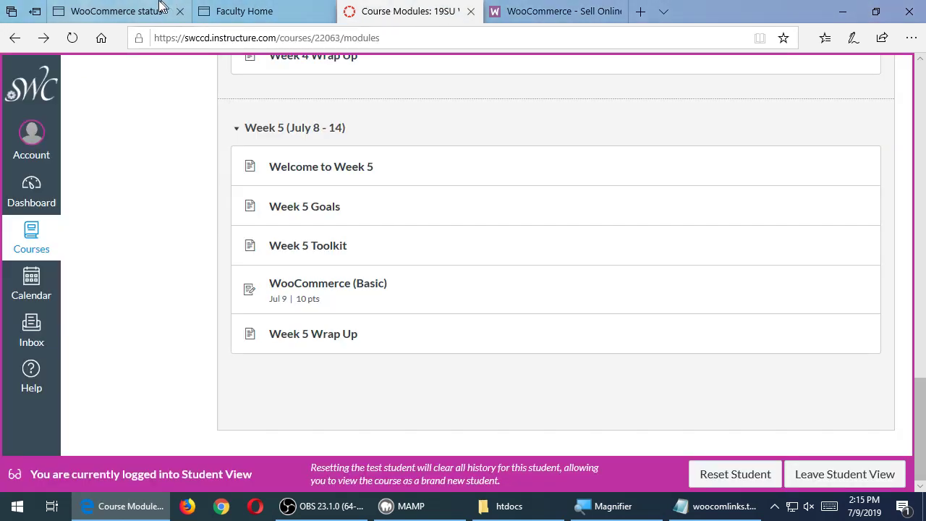
click(137, 8)
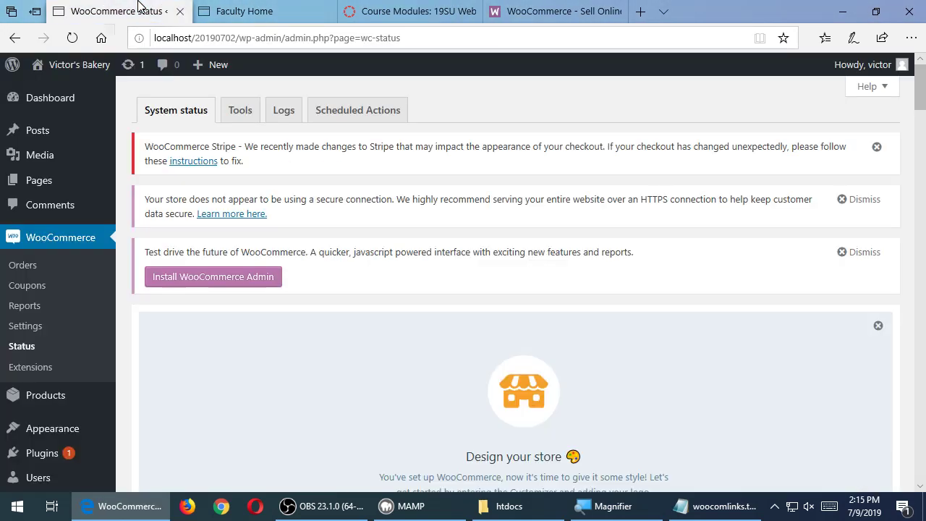
click(51, 366)
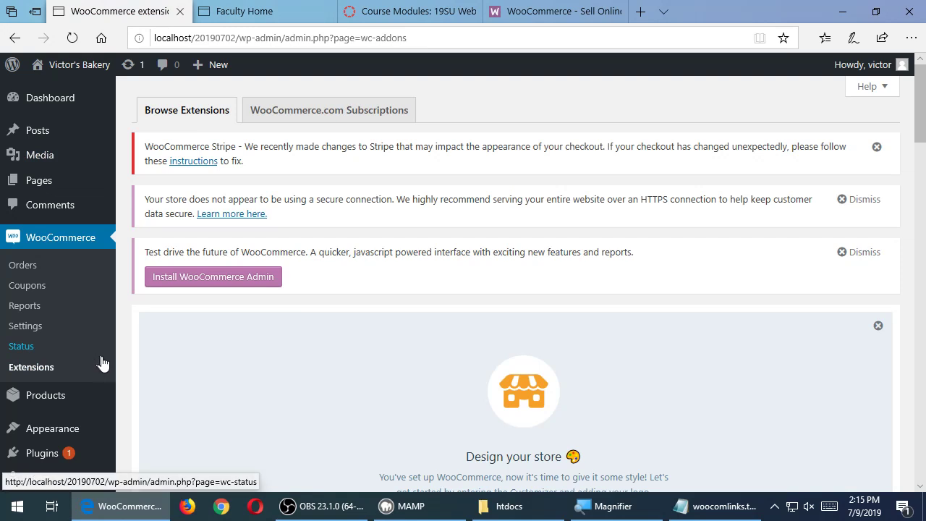
scroll(193, 362, down, 7)
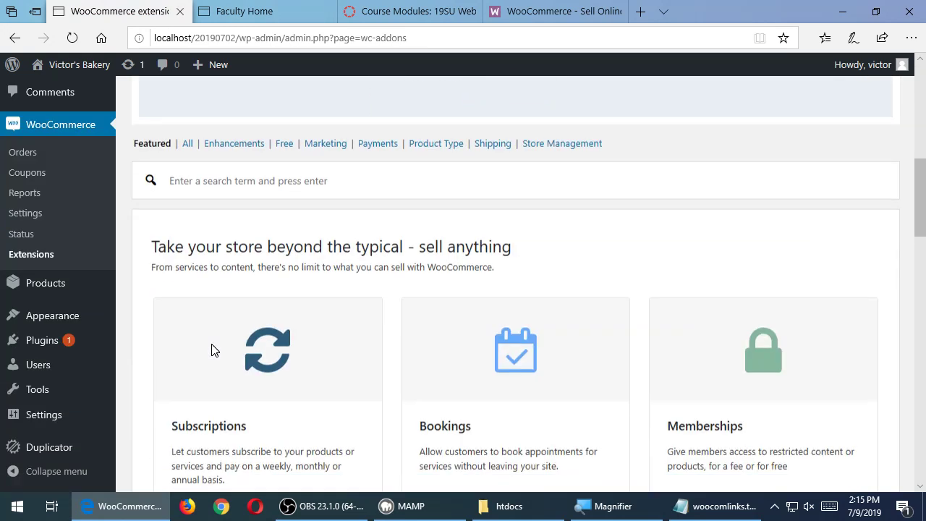
scroll(401, 287, down, 1)
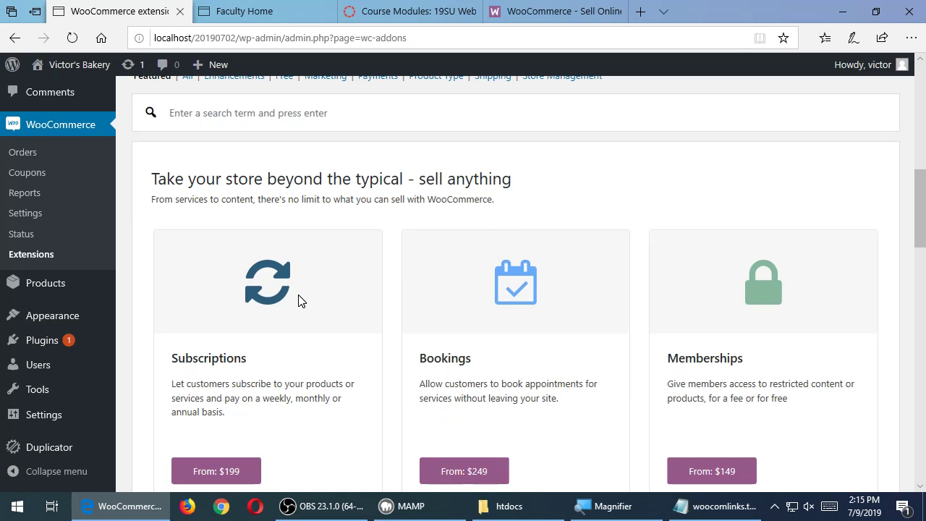
scroll(807, 306, down, 3)
scroll(809, 313, up, 1)
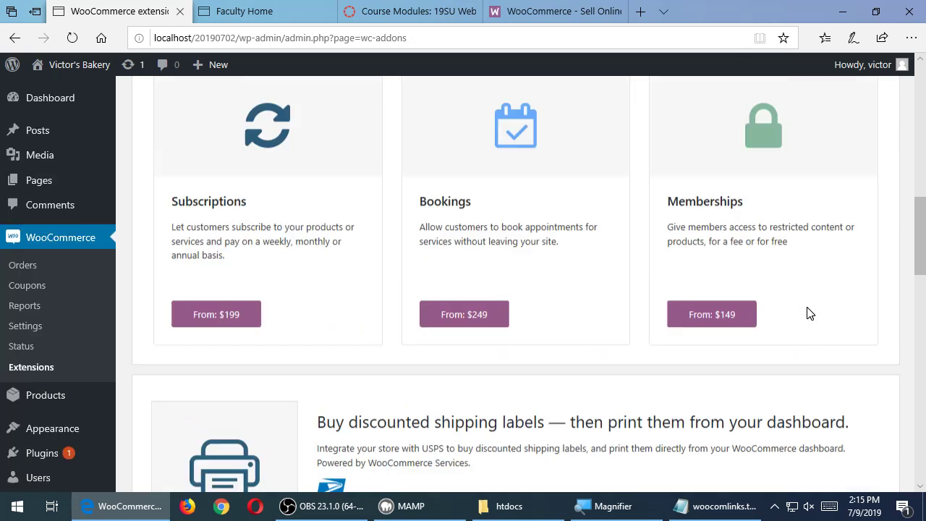
scroll(809, 313, up, 1)
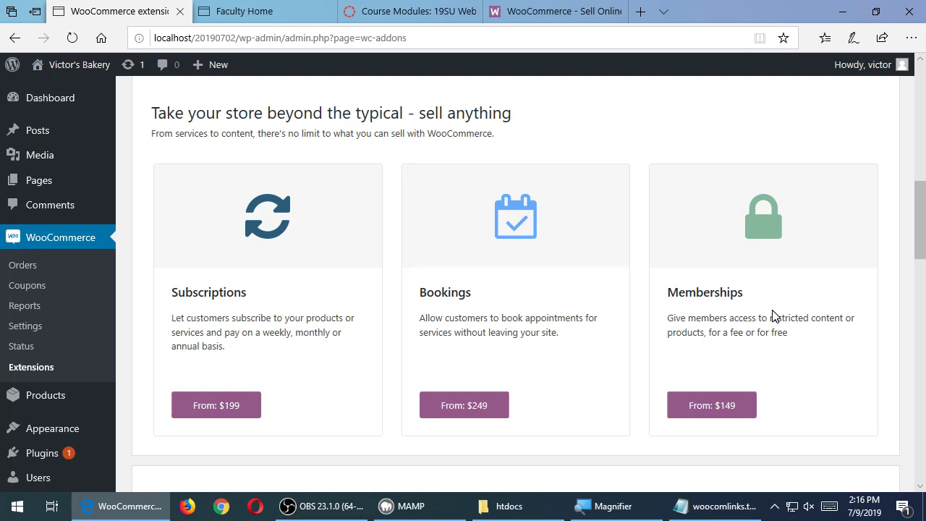
Look through the remaining featured extensions, including shipping labels, product add-ons, reporting, the Storefront theme and marketing tools
scroll(772, 316, down, 3)
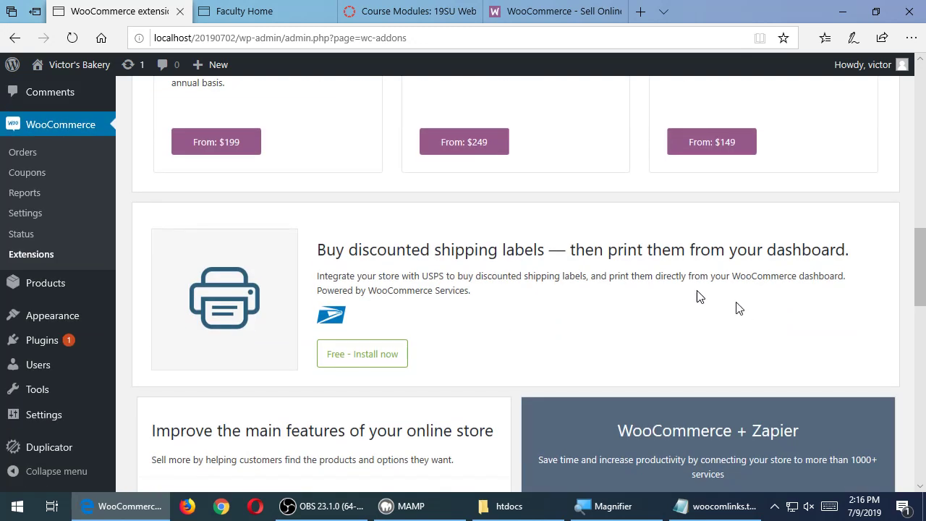
scroll(524, 274, down, 5)
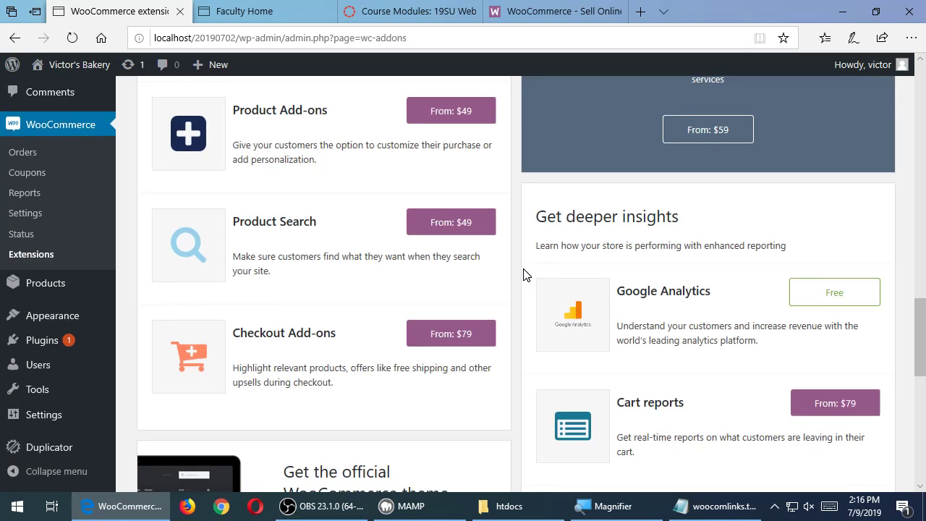
scroll(524, 274, down, 2)
scroll(524, 273, down, 1)
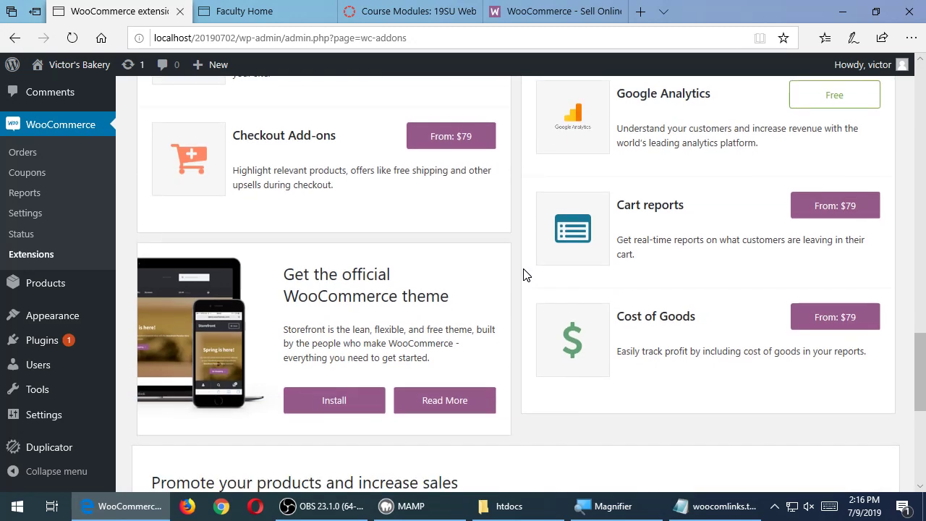
scroll(525, 273, down, 6)
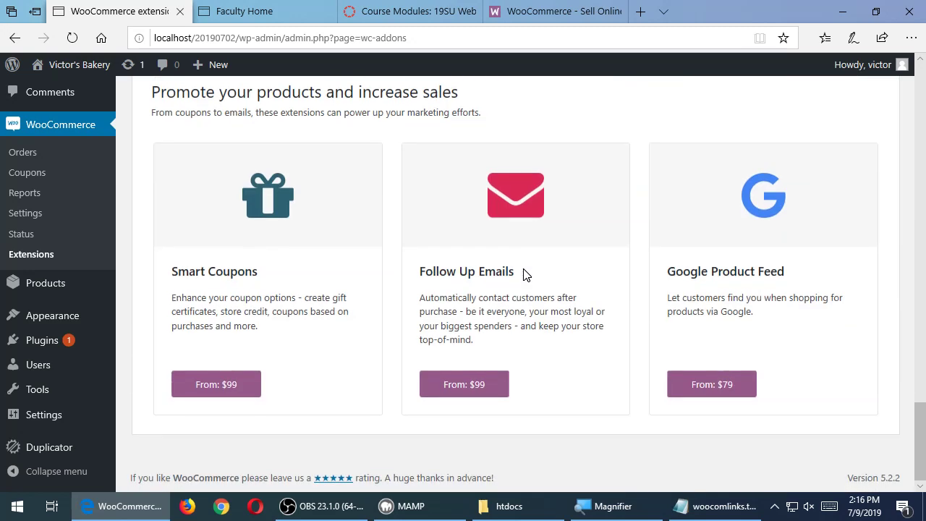
scroll(524, 273, up, 15)
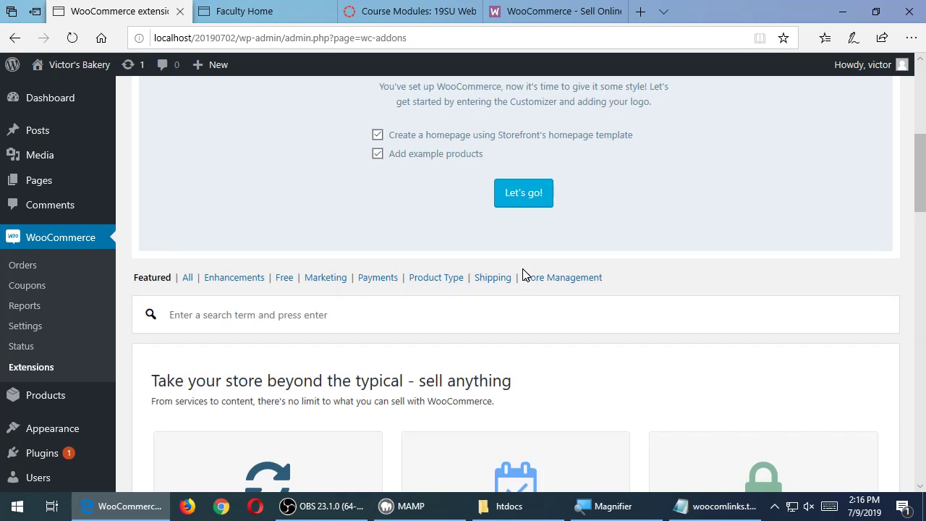
scroll(525, 273, up, 6)
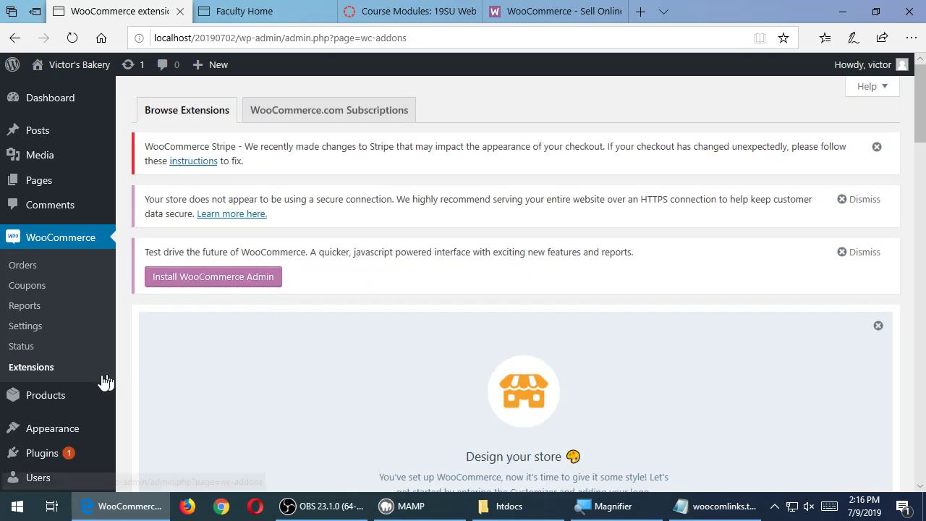
Open the store's Products page and look over the product creation, import and store design options
click(58, 397)
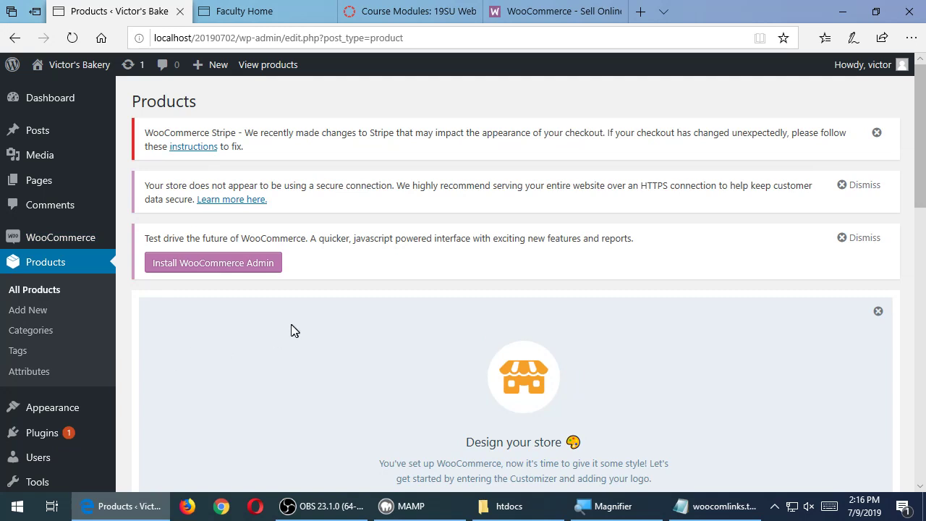
scroll(306, 335, down, 7)
scroll(307, 335, down, 3)
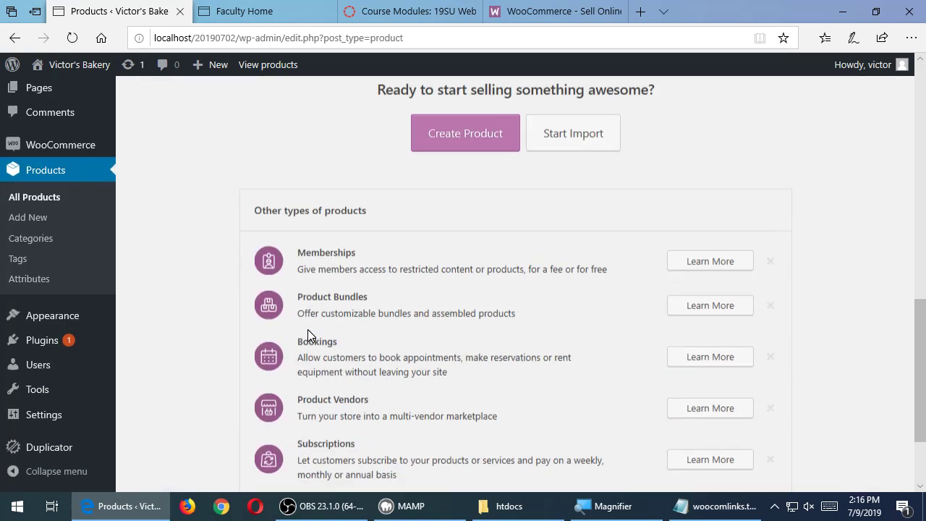
scroll(308, 330, up, 3)
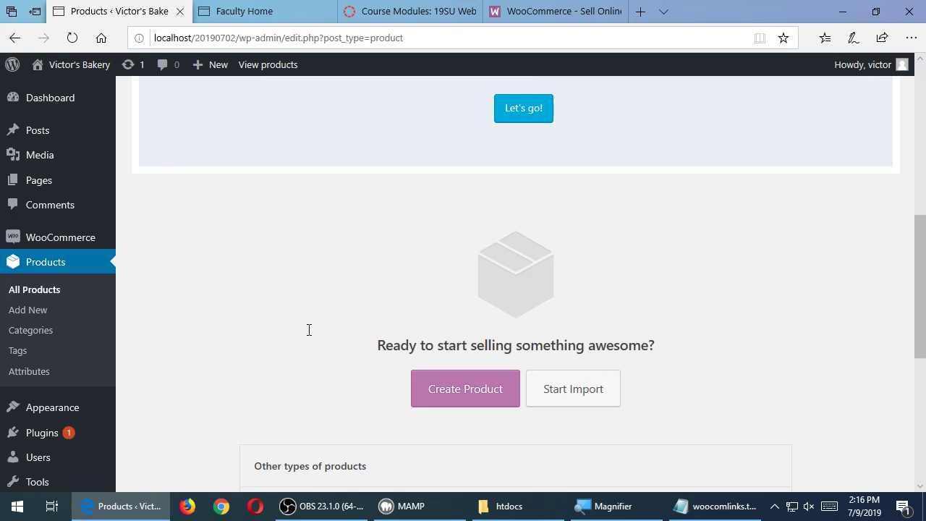
scroll(309, 330, up, 3)
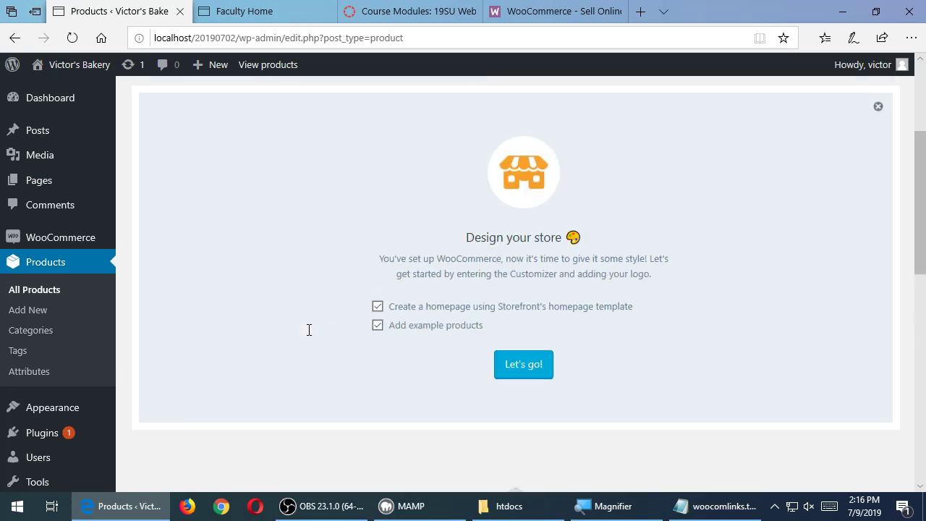
Reload the All Products page and examine the other product types offered, such as Subscriptions, Product Vendors and Bookings
click(46, 290)
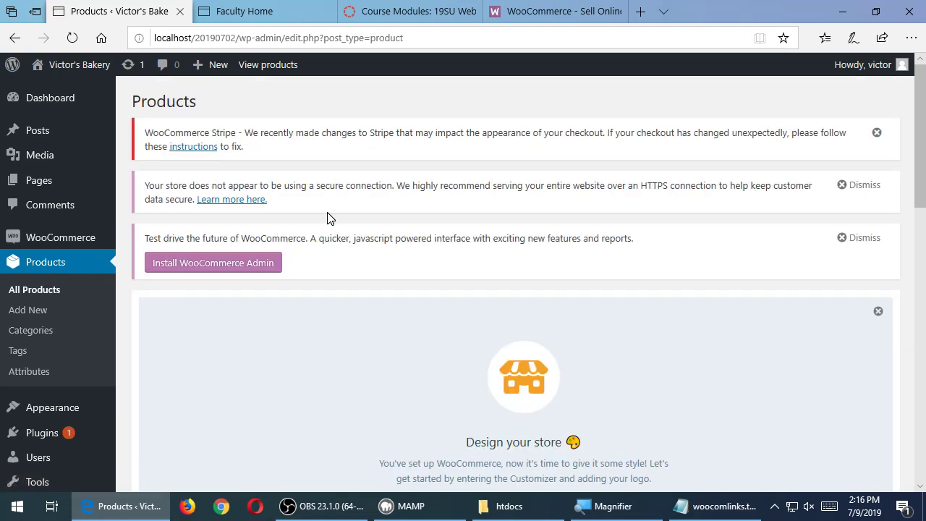
scroll(370, 232, down, 8)
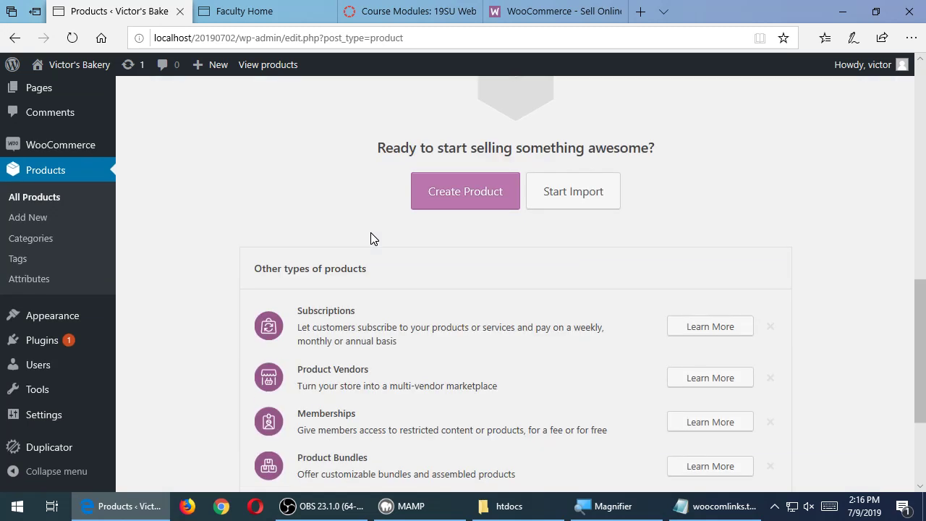
scroll(330, 347, down, 2)
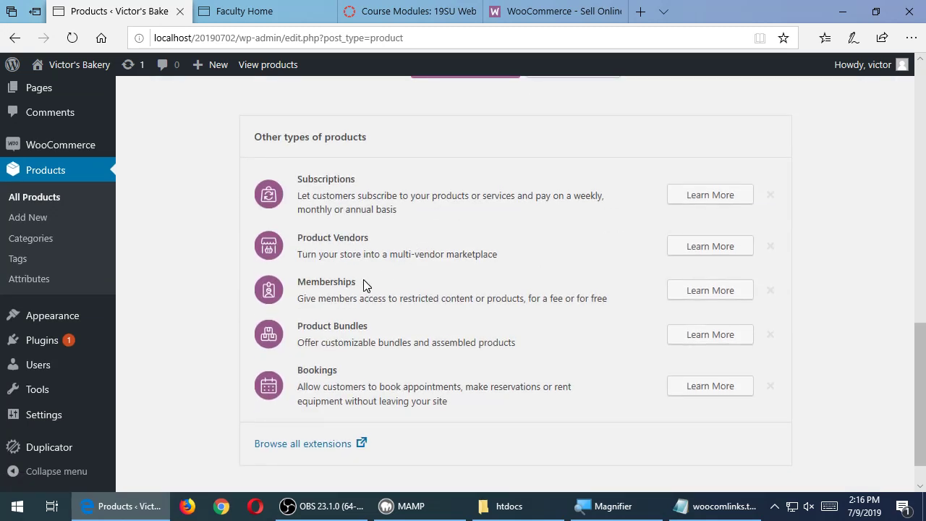
scroll(361, 286, down, 1)
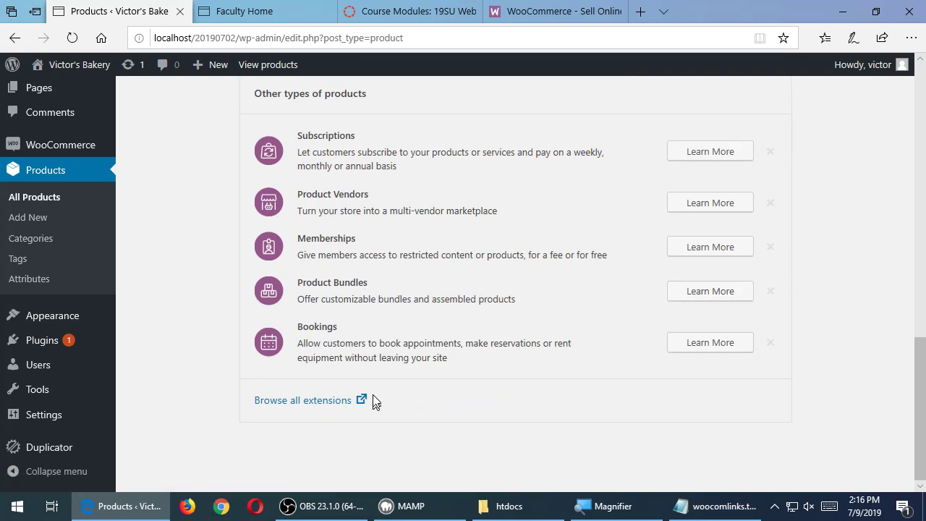
Dismiss the WooCommerce Stripe notice about recent checkout appearance changes on the Products page
scroll(364, 358, up, 2)
scroll(364, 358, up, 10)
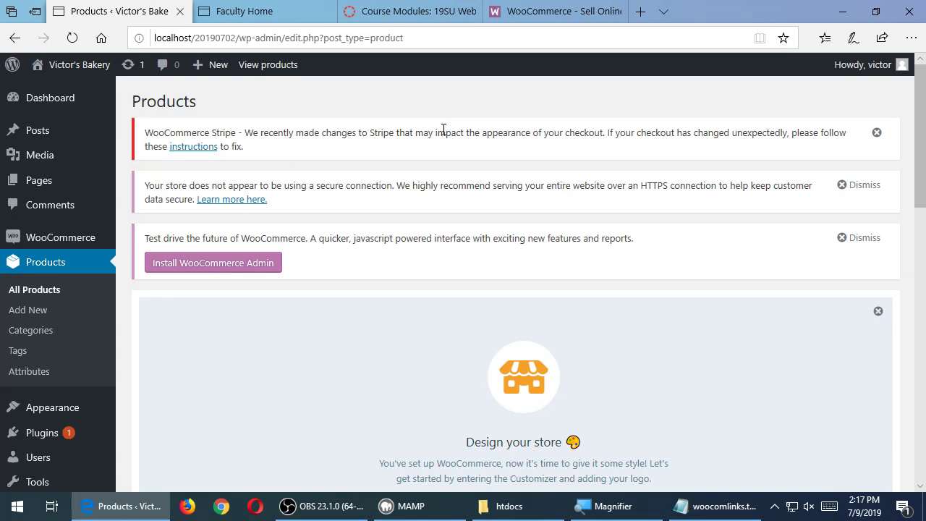
click(876, 133)
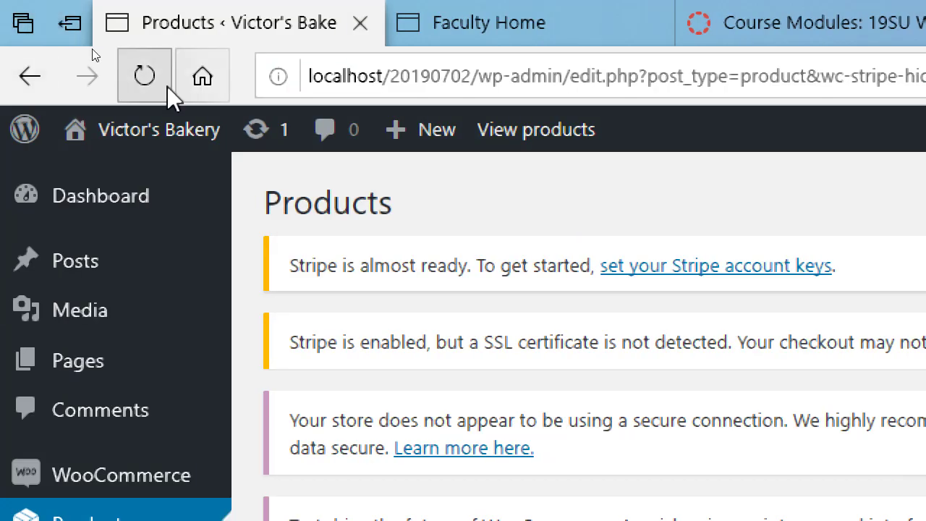
Replace the browser address with the example shop address victorsbakery.com/shop without loading it
click(440, 78)
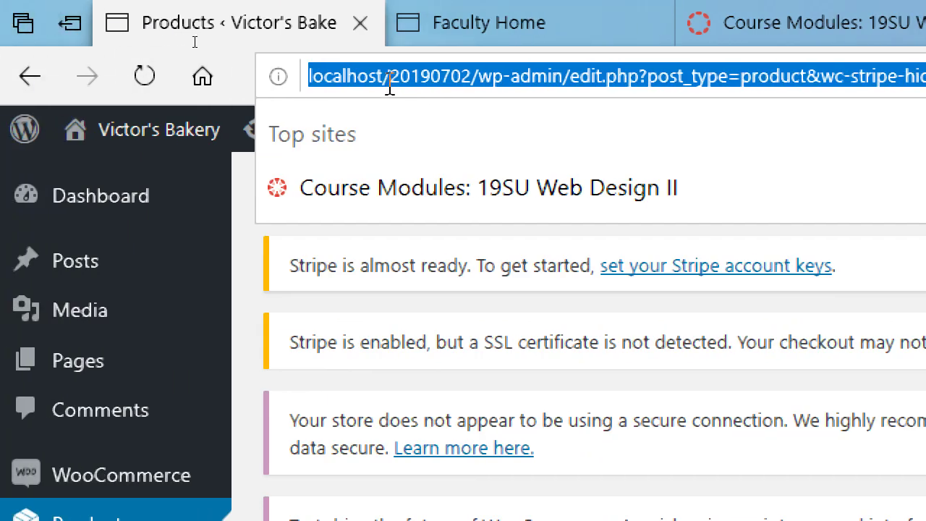
text(victor.)
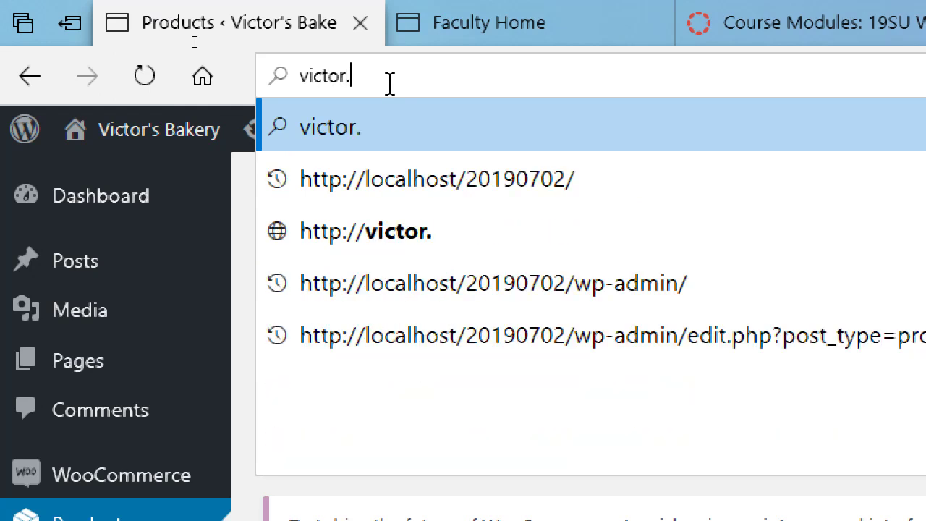
text(com)
key(BackSpace)
key(BackSpace)
key(BackSpace)
key(BackSpace)
text(sb)
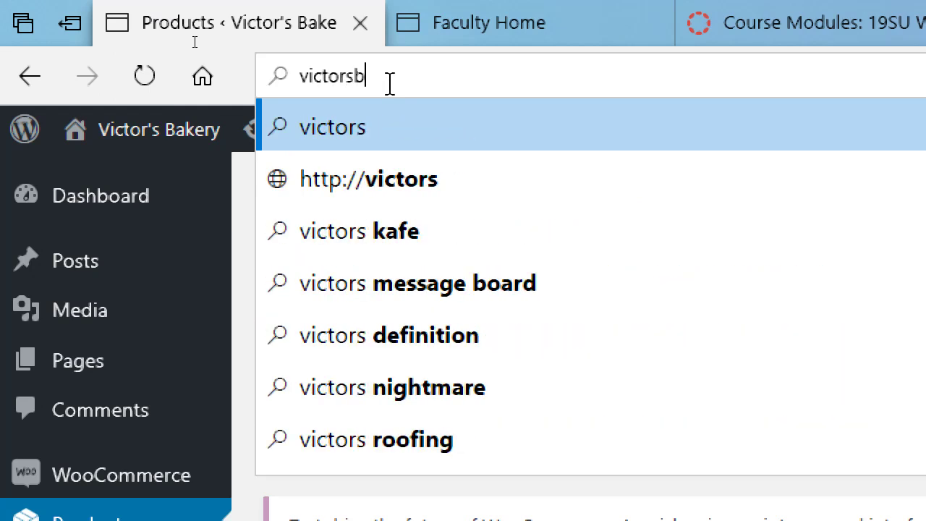
text(akery.com/sho)
text(p)
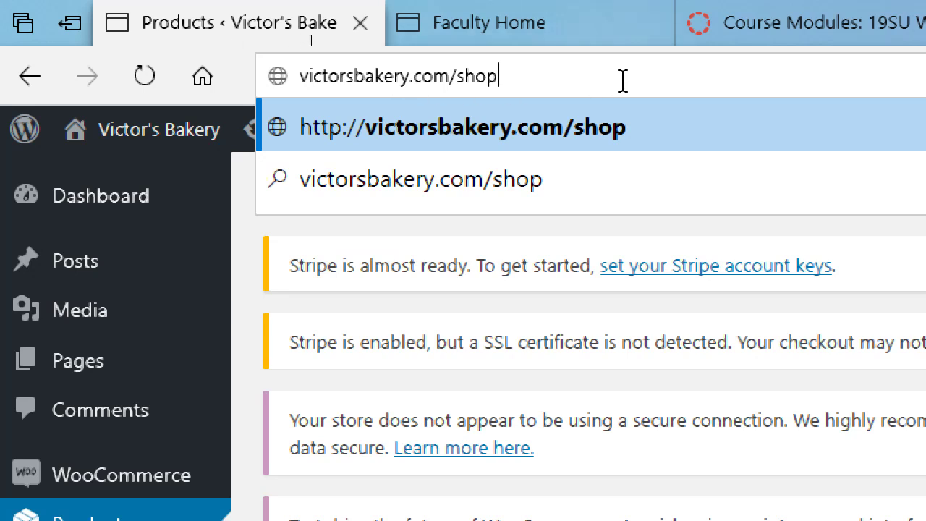
Open google.com in a new browser tab and view the secure connection indicator beside its address
key(ctrl+t)
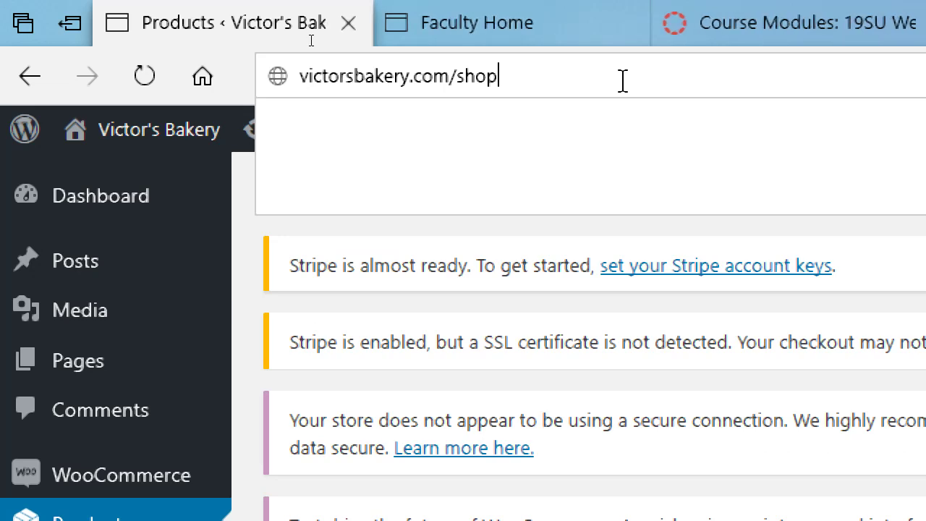
text(goog)
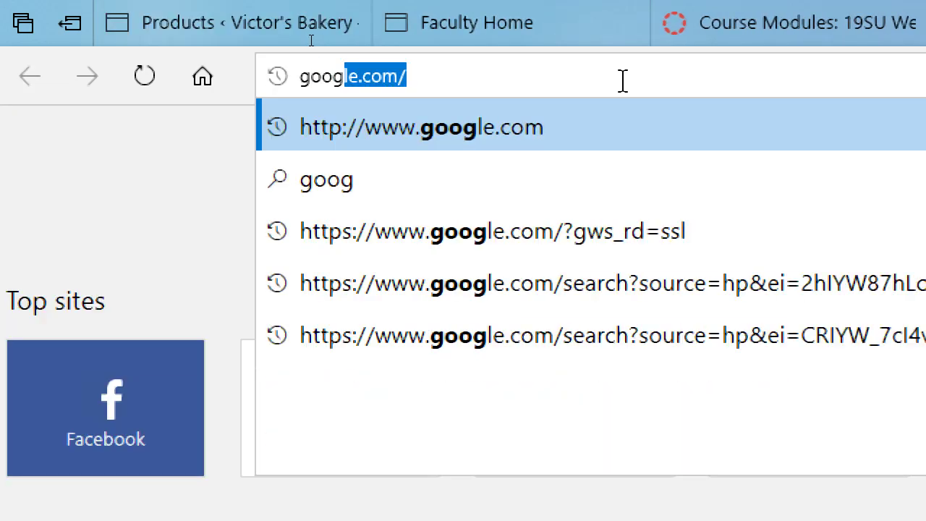
key(Return)
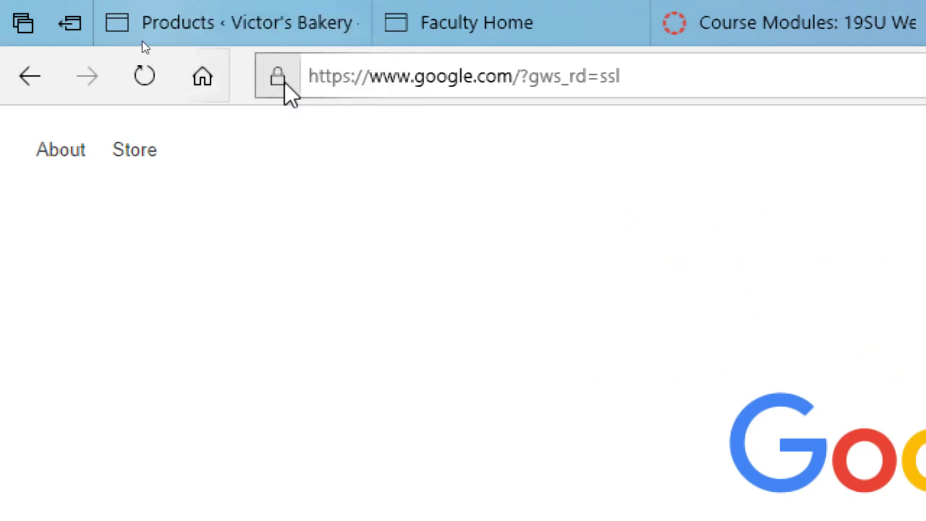
Return to the store's Products page and look over its notices and store design section
click(135, 16)
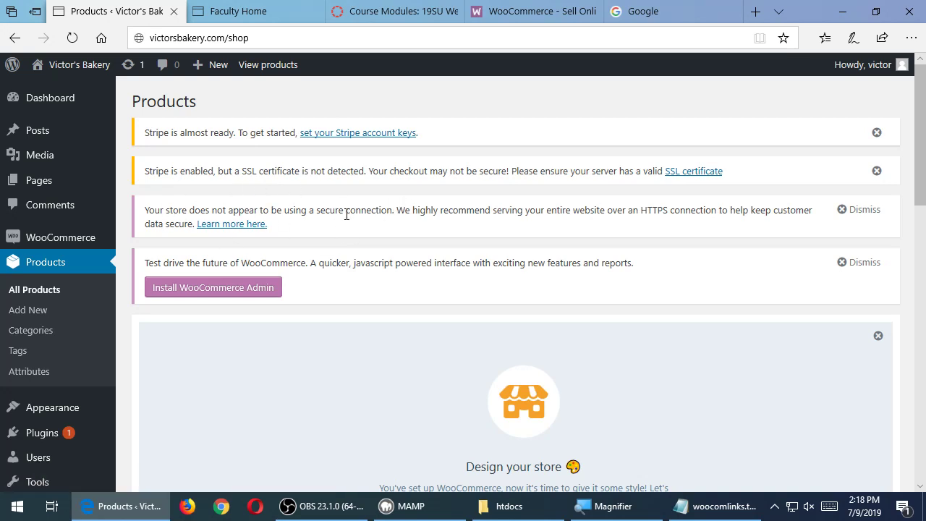
scroll(366, 206, down, 6)
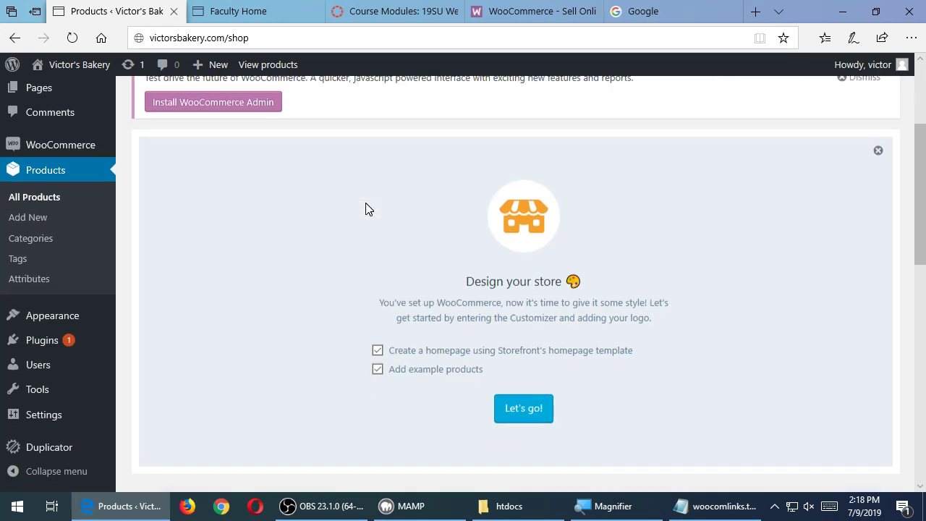
scroll(368, 207, down, 5)
scroll(367, 207, up, 7)
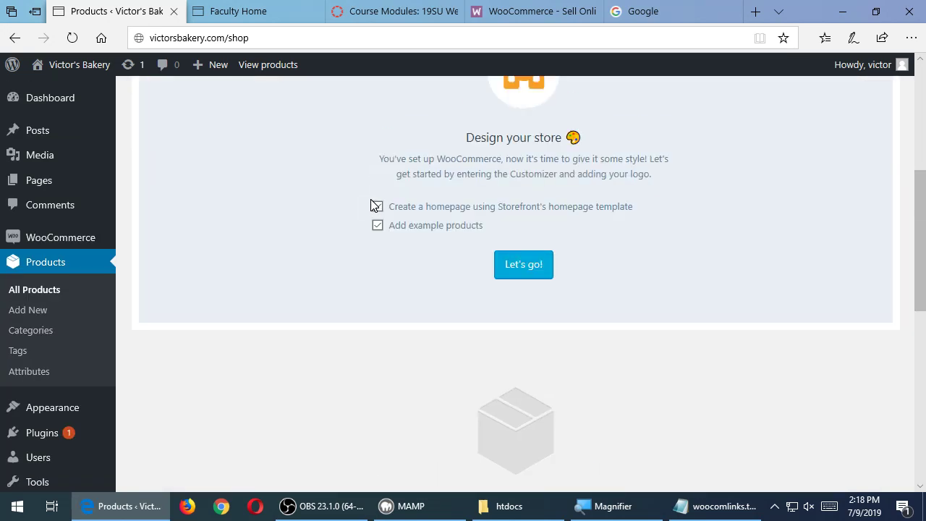
Open the product Categories page and examine the form for adding a category and the existing category list
click(31, 332)
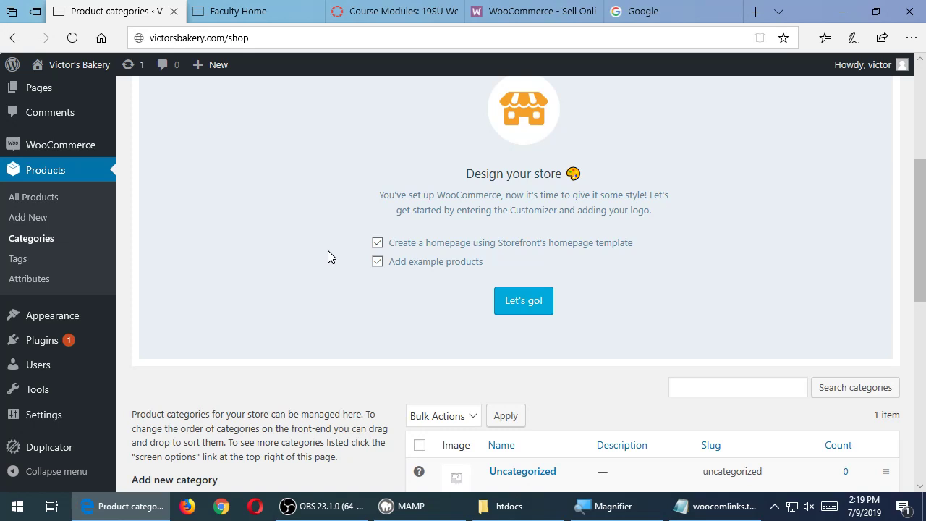
scroll(343, 255, down, 5)
scroll(344, 253, up, 9)
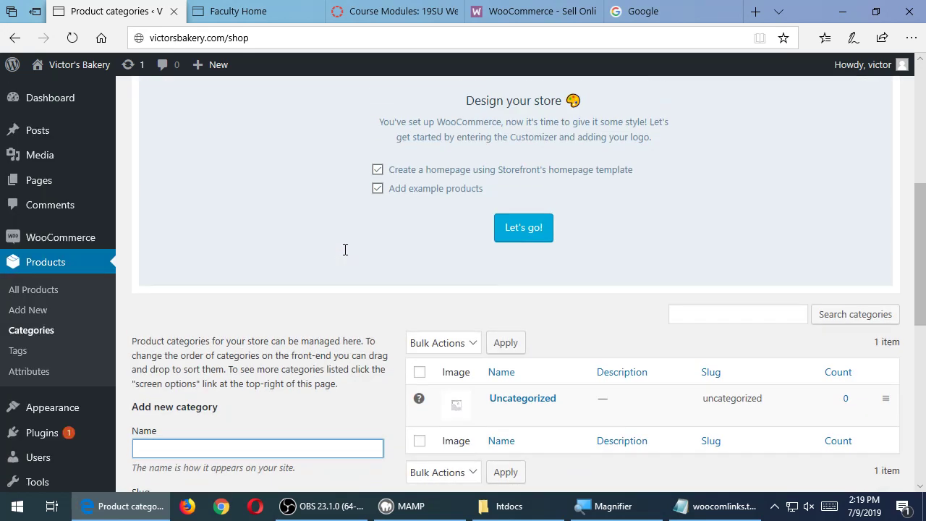
scroll(345, 253, down, 8)
scroll(345, 255, up, 1)
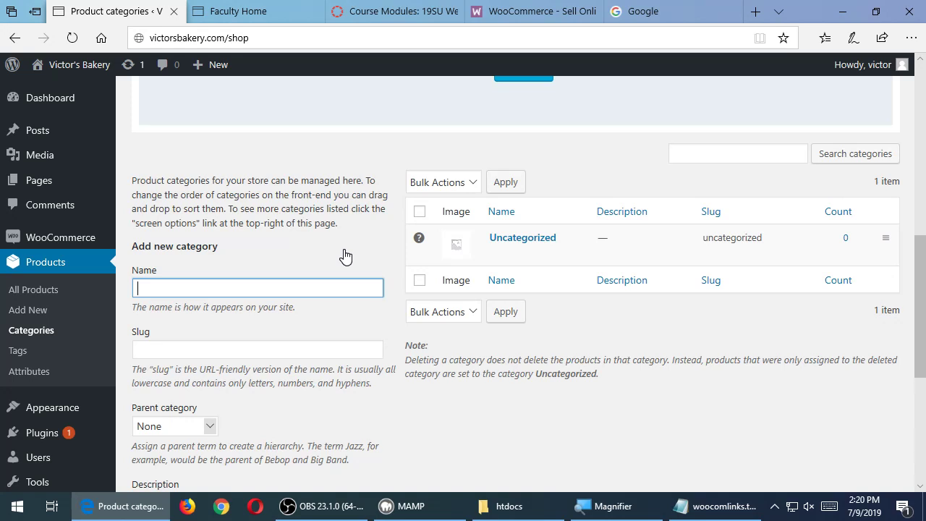
Name the new product category Cookies and go to its description field
scroll(379, 255, down, 1)
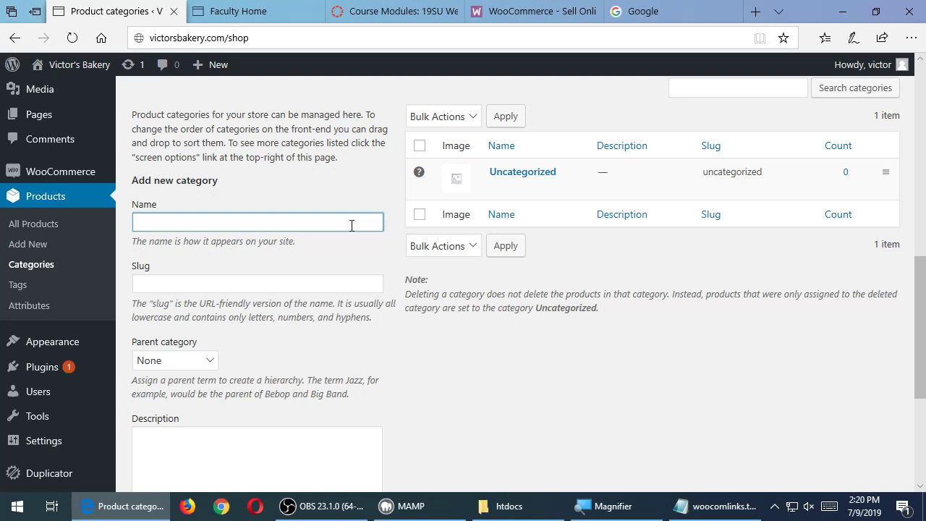
text(Cookies)
scroll(269, 263, down, 1)
click(231, 369)
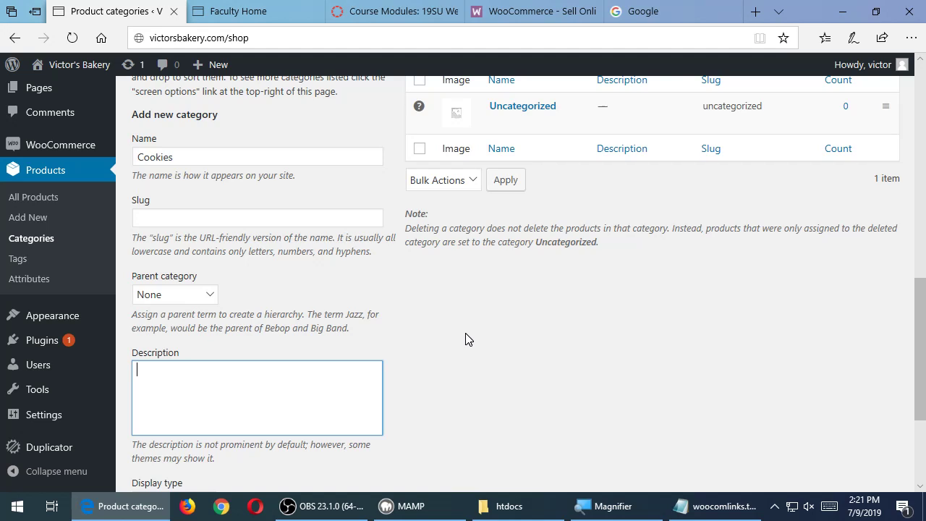
text(kdjkddkfjkfdsjfdskkkfdkjfd)
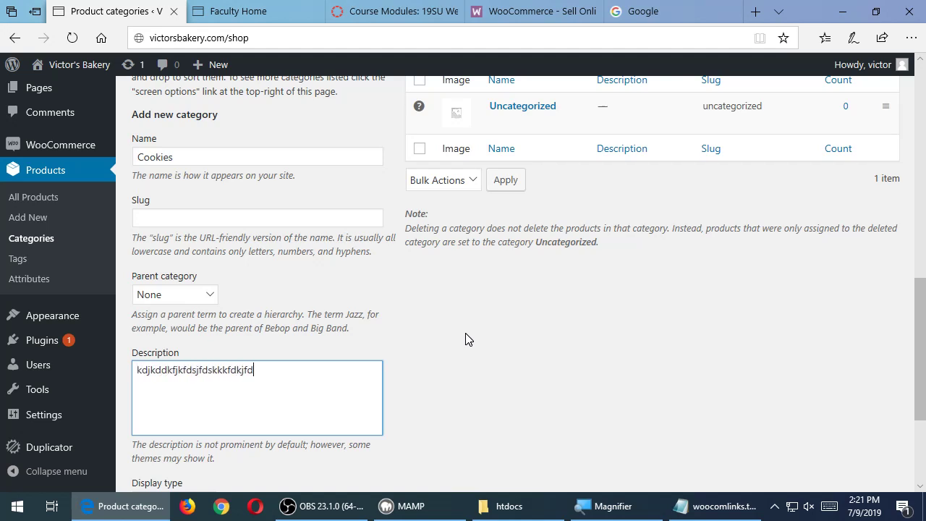
key(ctrl+a)
key(BackSpace)
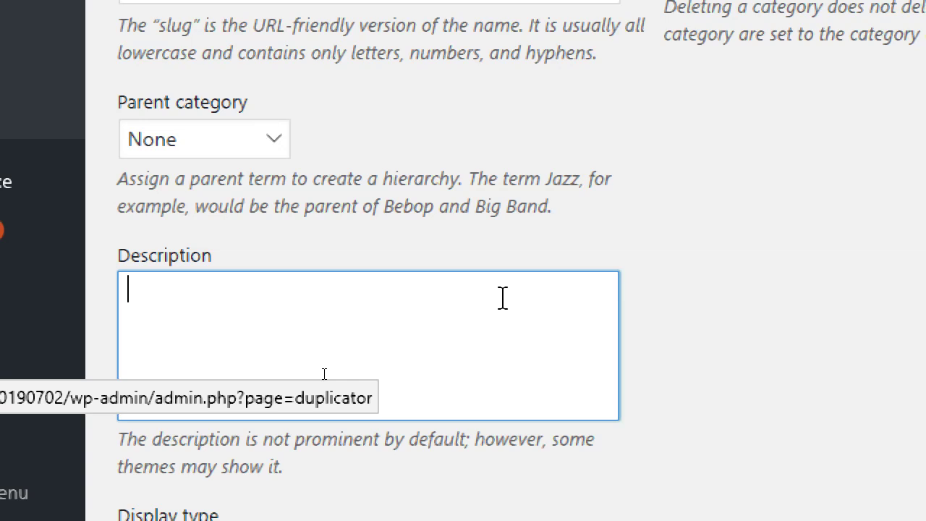
Enter the category description "Natural ingredient, homestyle cookies with classic recipes."
text(Natural ingrediant)
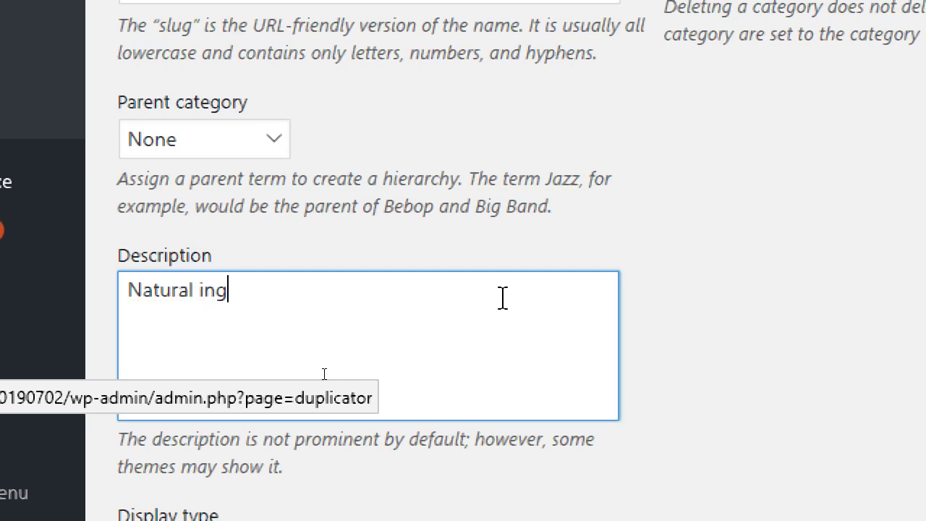
key(BackSpace)
key(BackSpace)
key(BackSpace)
text(ent, home mag)
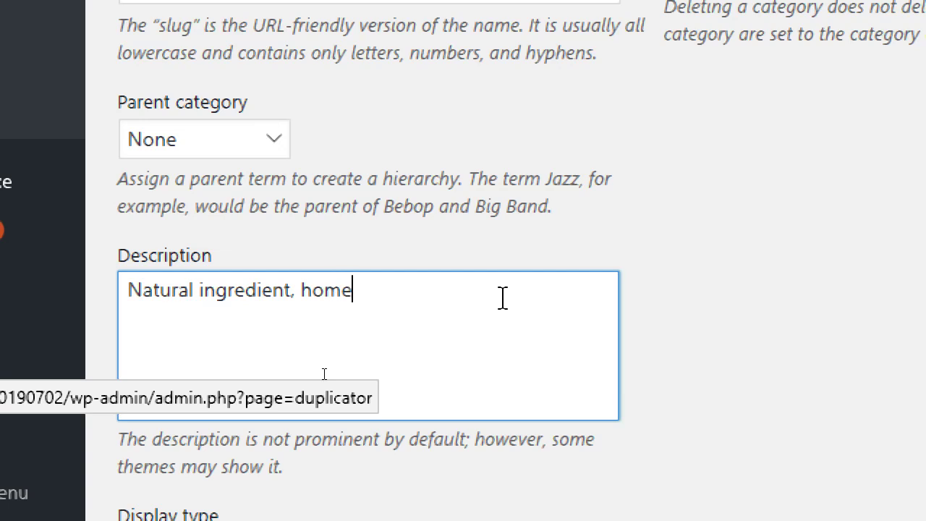
key(BackSpace)
key(BackSpace)
key(BackSpace)
key(BackSpace)
text(style cookies )
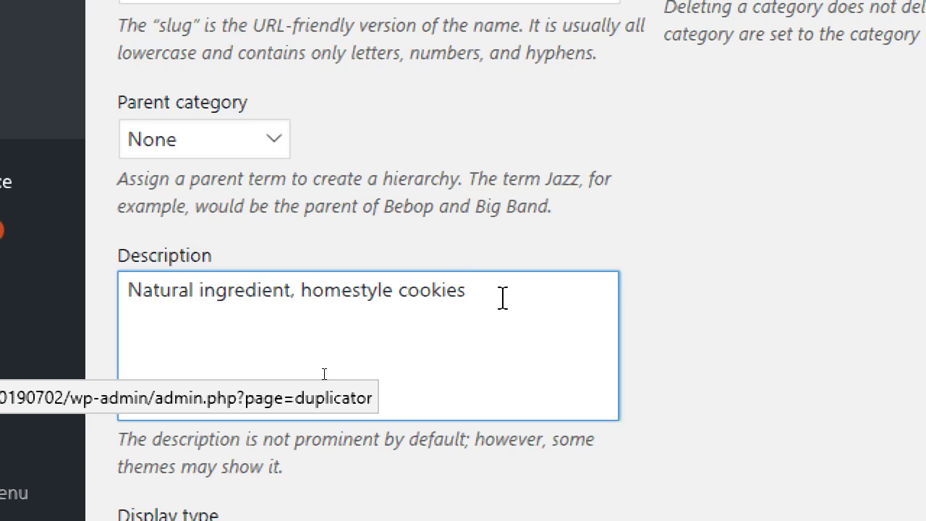
text(with classic recipes.)
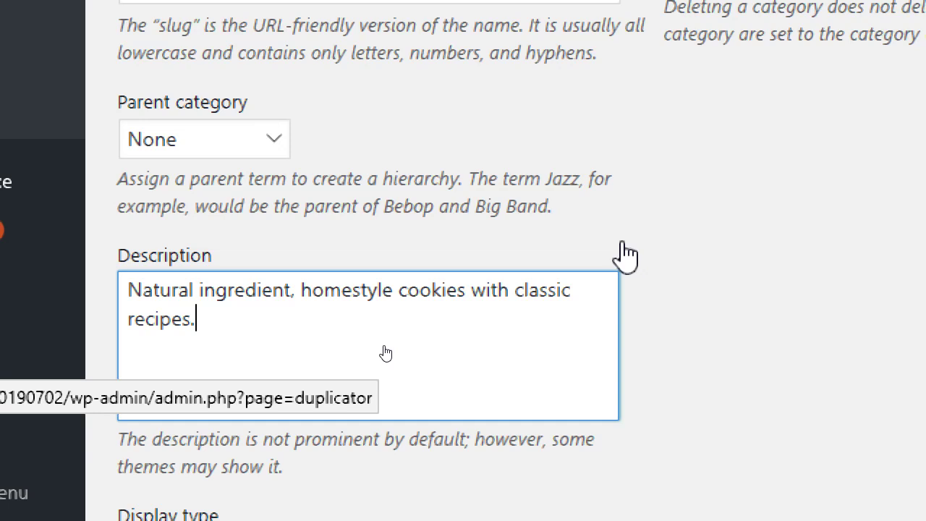
Add the Cookies category with an empty slug, no parent category, the Default display type and no thumbnail
scroll(481, 345, down, 3)
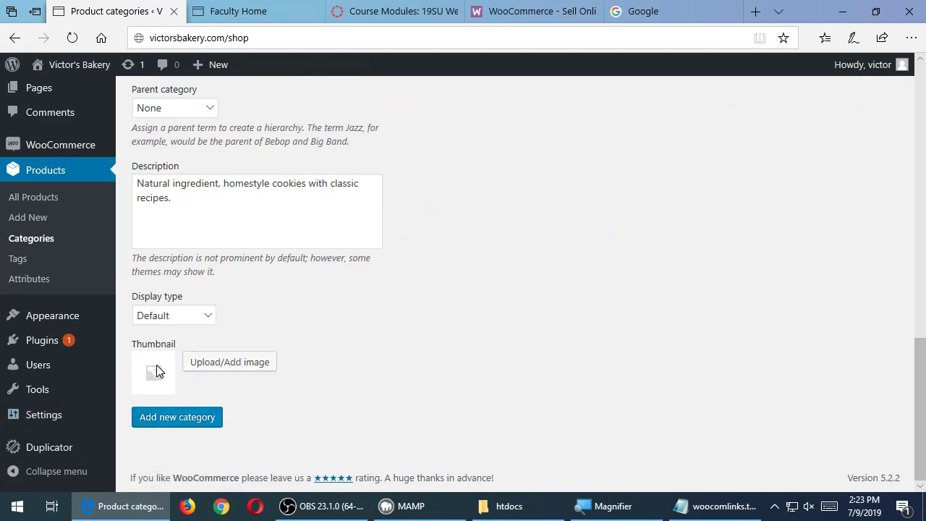
scroll(366, 345, up, 9)
scroll(369, 338, down, 5)
scroll(370, 338, down, 3)
click(167, 162)
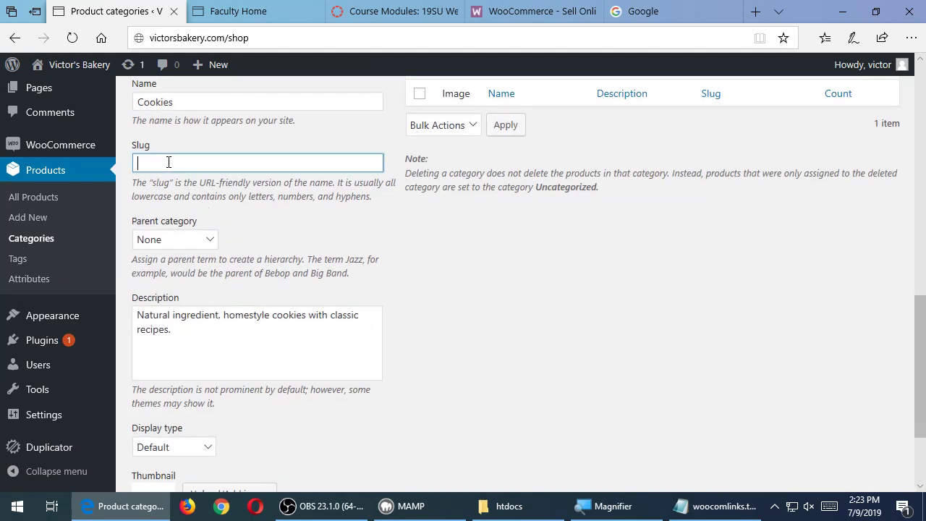
scroll(224, 359, down, 1)
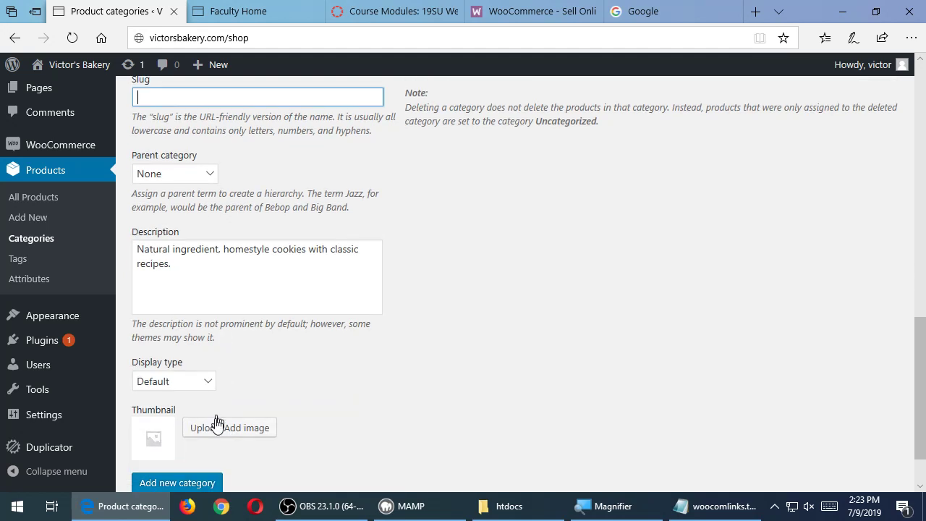
click(201, 483)
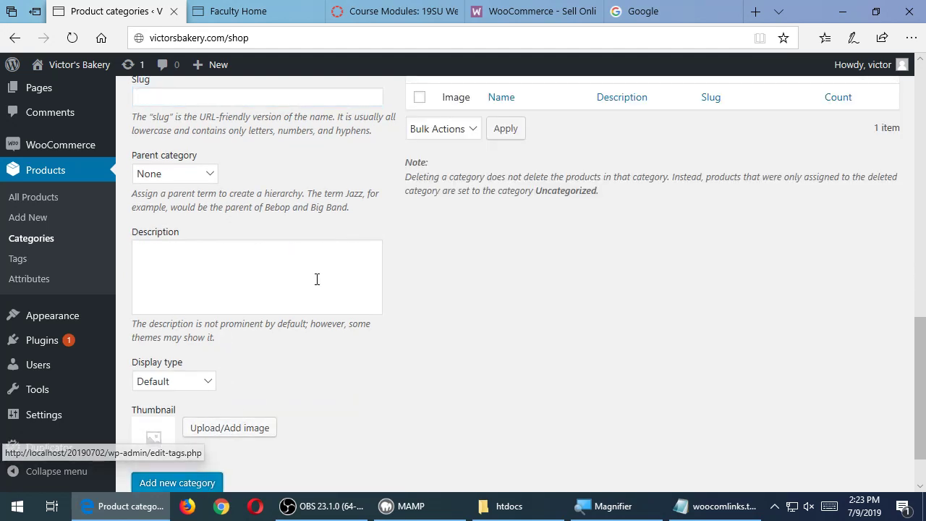
Add a second product category named Cakes with no parent category and an empty description
scroll(317, 299, up, 2)
scroll(317, 299, up, 1)
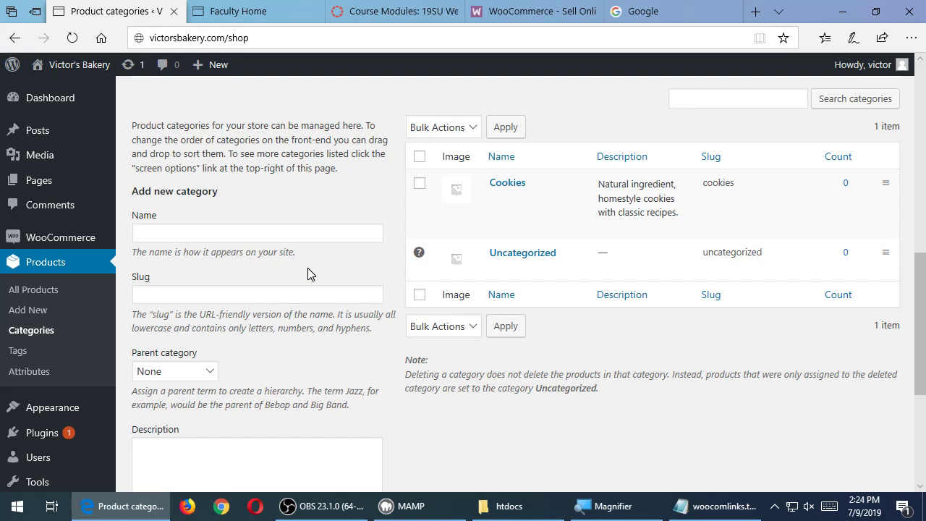
click(324, 233)
text(Cakes)
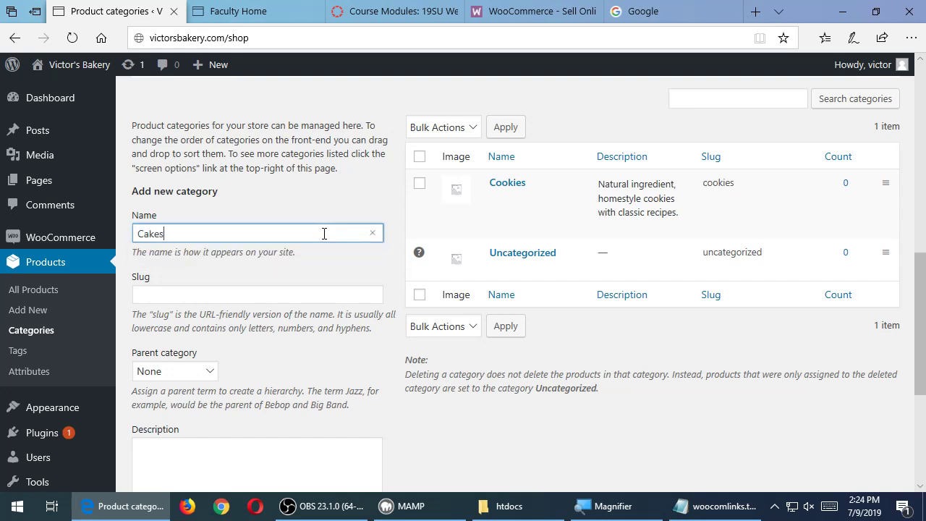
click(264, 453)
scroll(410, 441, down, 1)
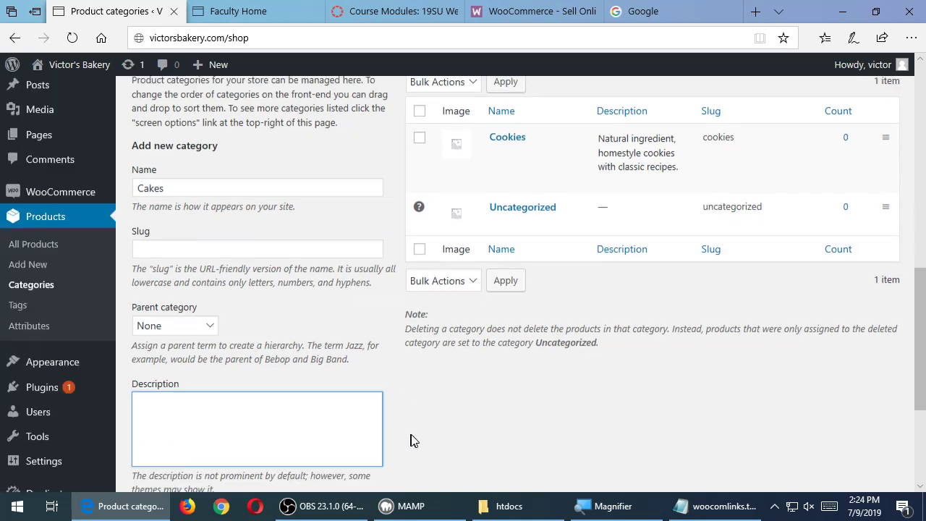
scroll(217, 434, down, 5)
click(167, 421)
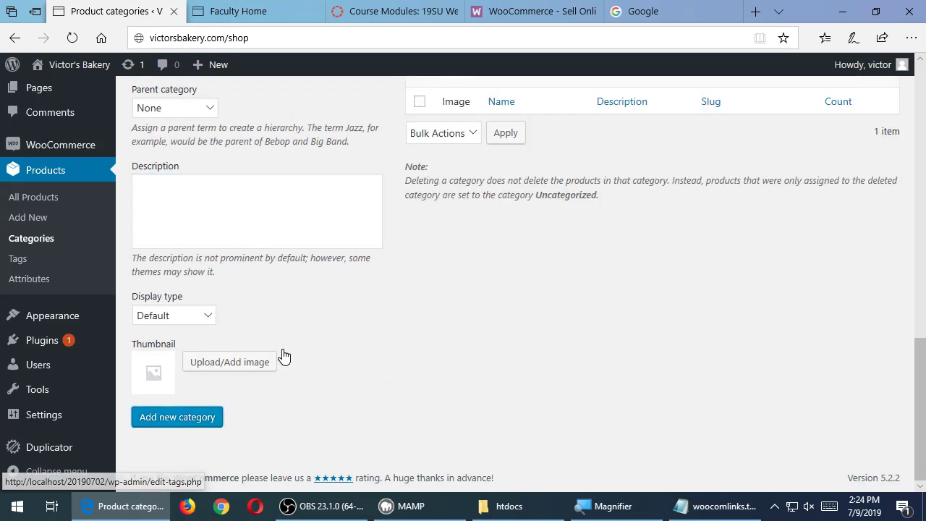
Add a third product category named Pies with no parent category and view the category list
scroll(275, 340, up, 5)
click(236, 174)
text(Pies)
scroll(262, 227, down, 1)
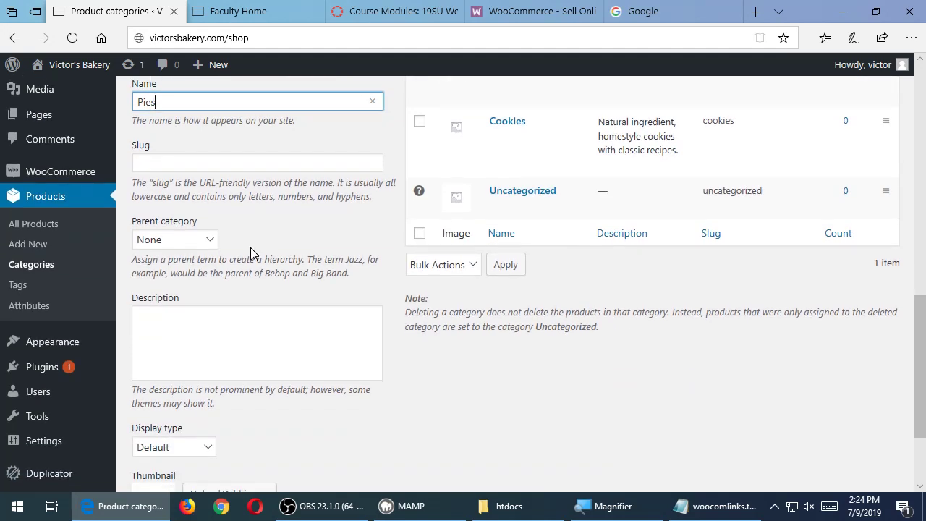
scroll(262, 227, down, 2)
click(178, 418)
scroll(217, 344, up, 3)
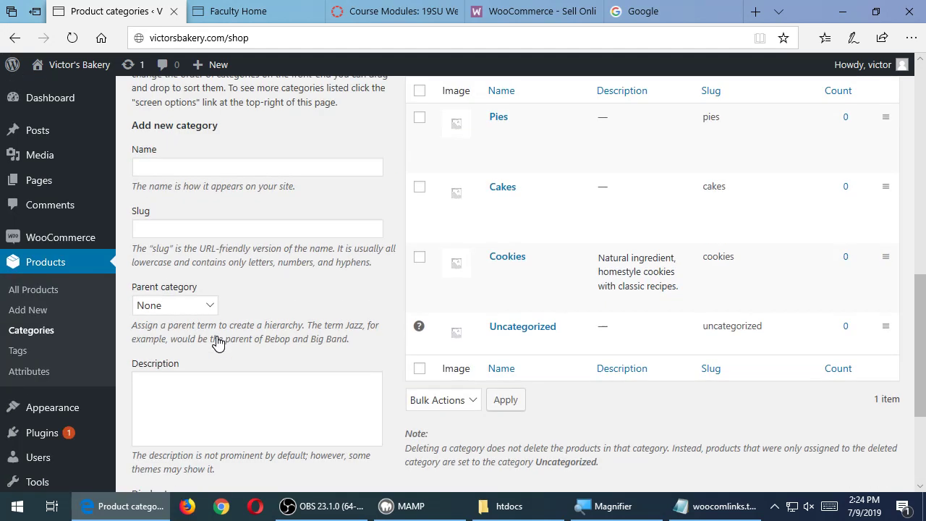
scroll(217, 343, up, 1)
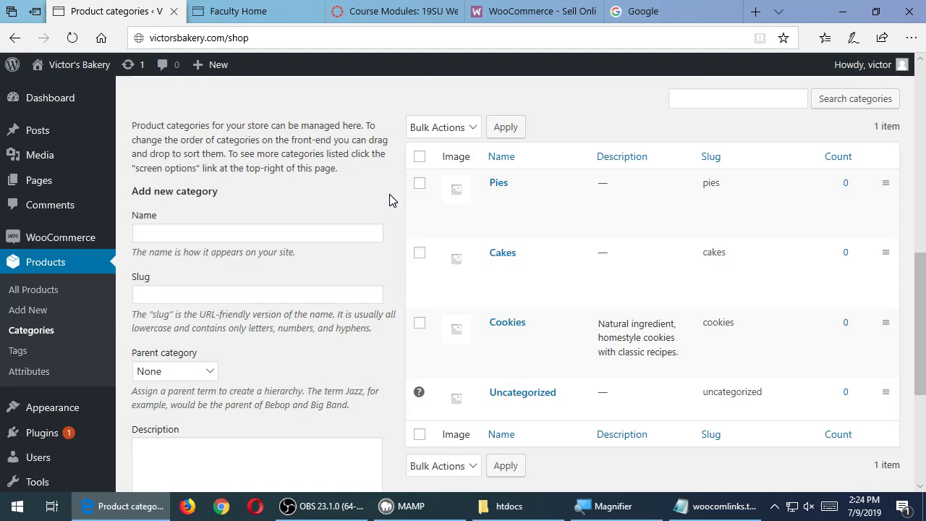
Add a Low-Sugar Cookies category with Cookies as its parent and review both entries in the category list
click(200, 229)
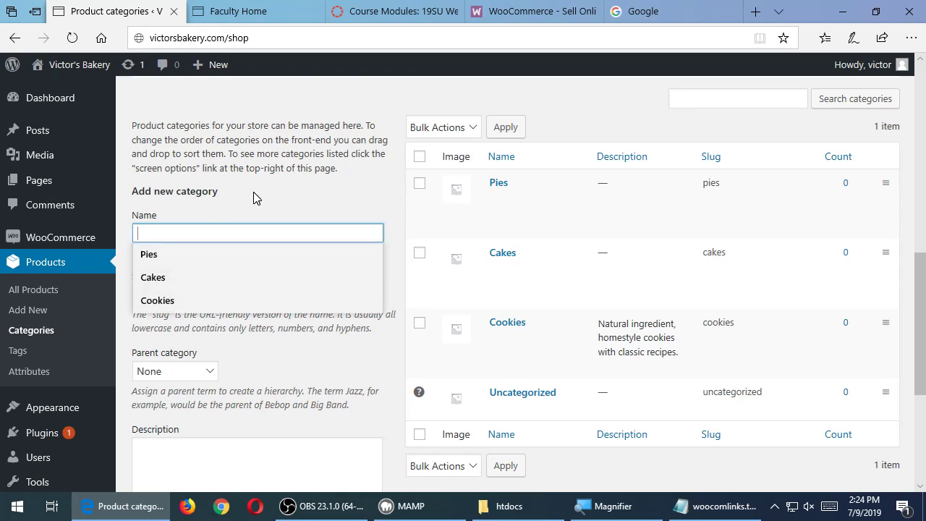
text(Low-)
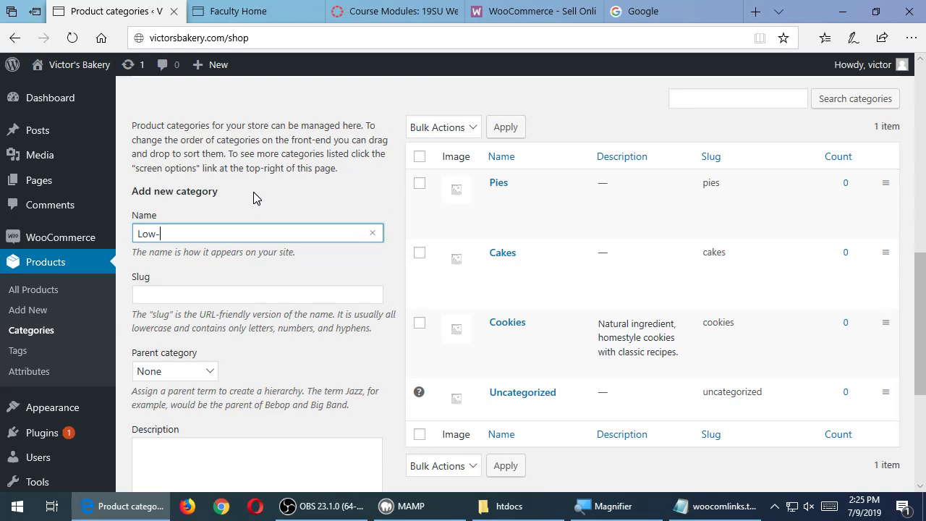
text(Sugar Cookies)
click(202, 371)
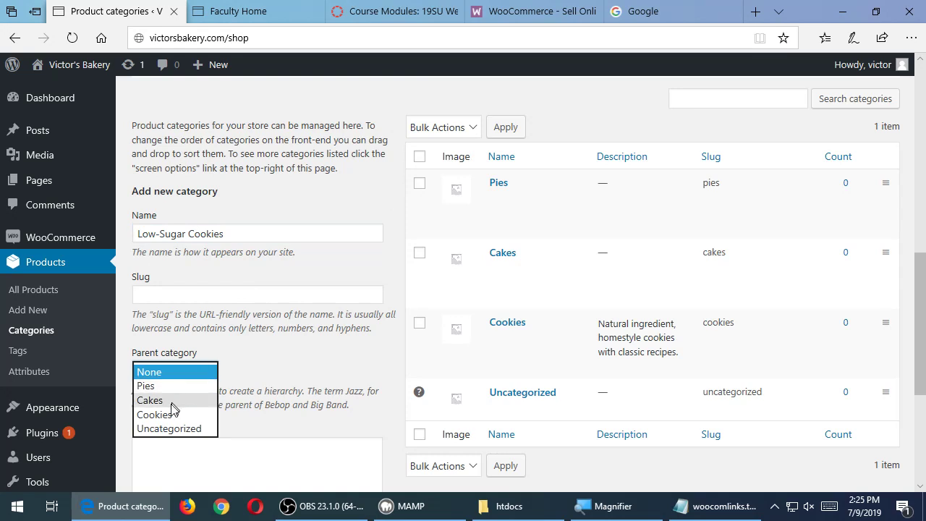
click(172, 416)
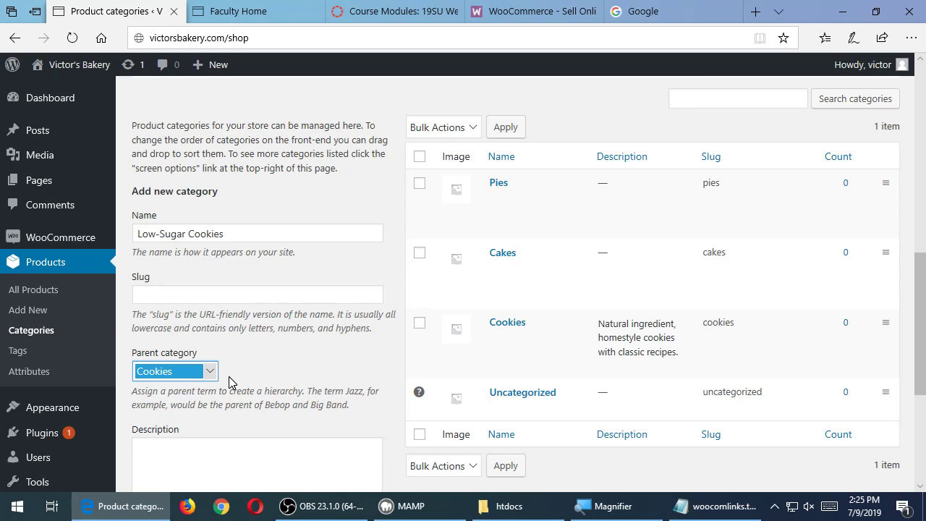
scroll(246, 378, down, 3)
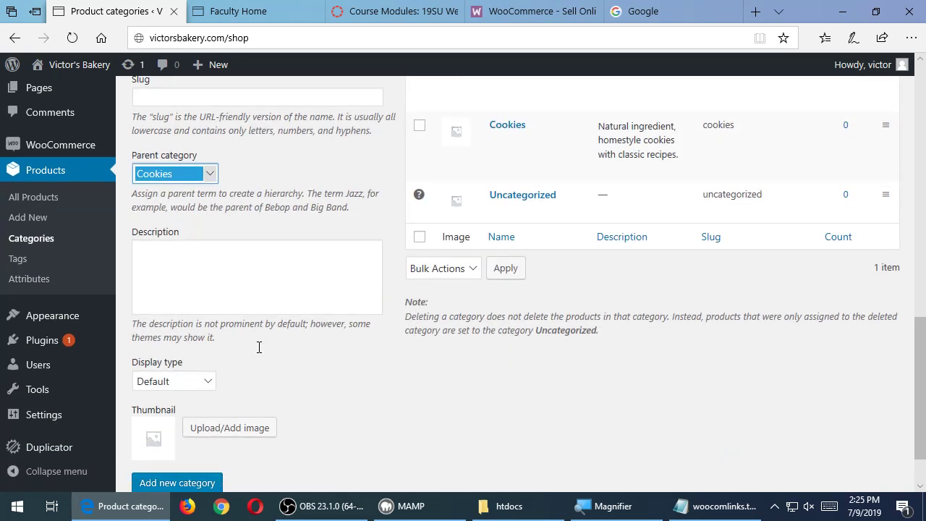
click(194, 484)
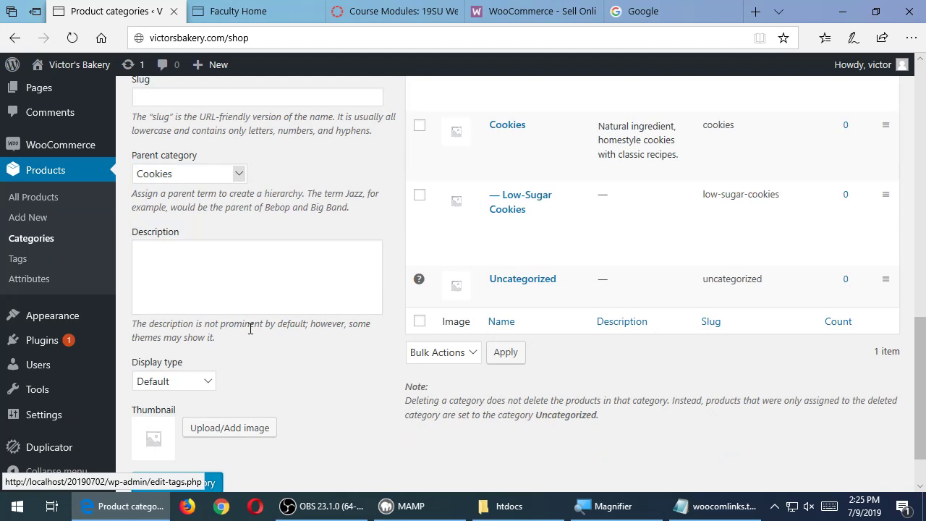
scroll(248, 327, up, 5)
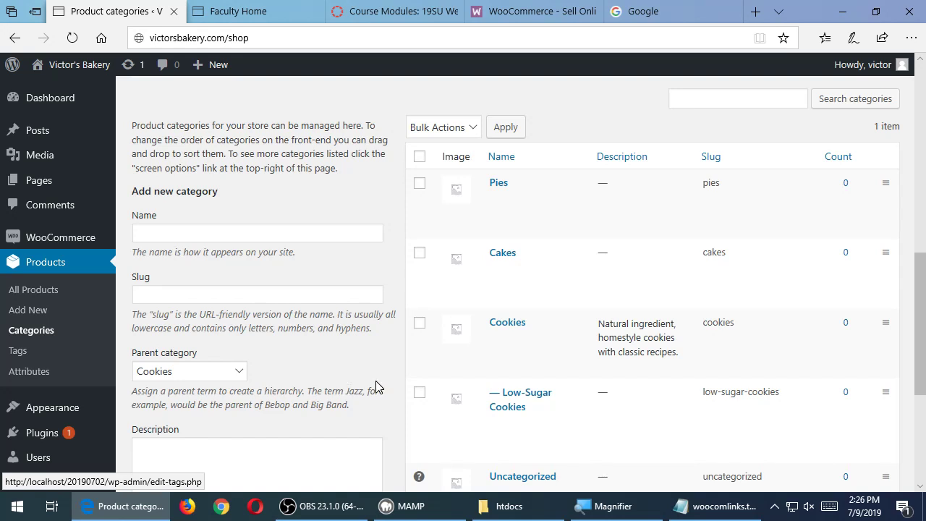
scroll(368, 355, down, 4)
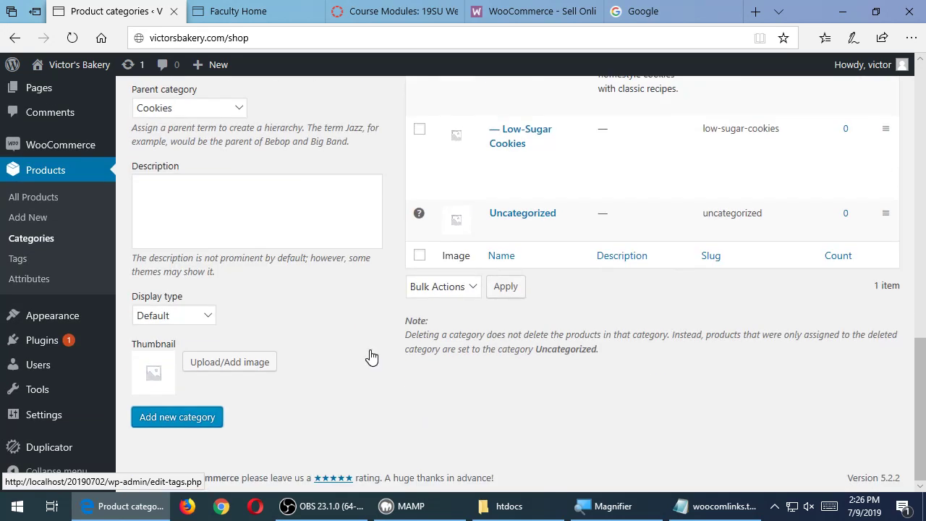
scroll(370, 357, up, 4)
mouse_move(527, 398)
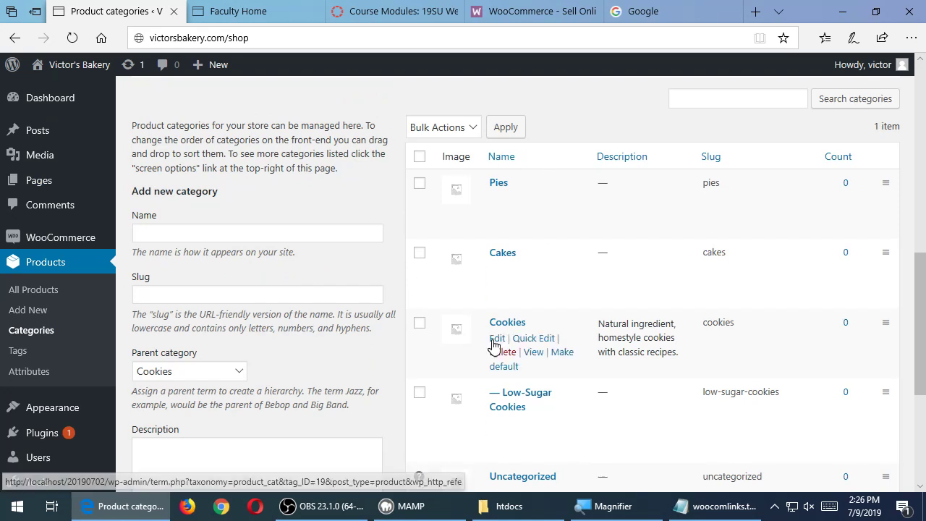
mouse_move(515, 327)
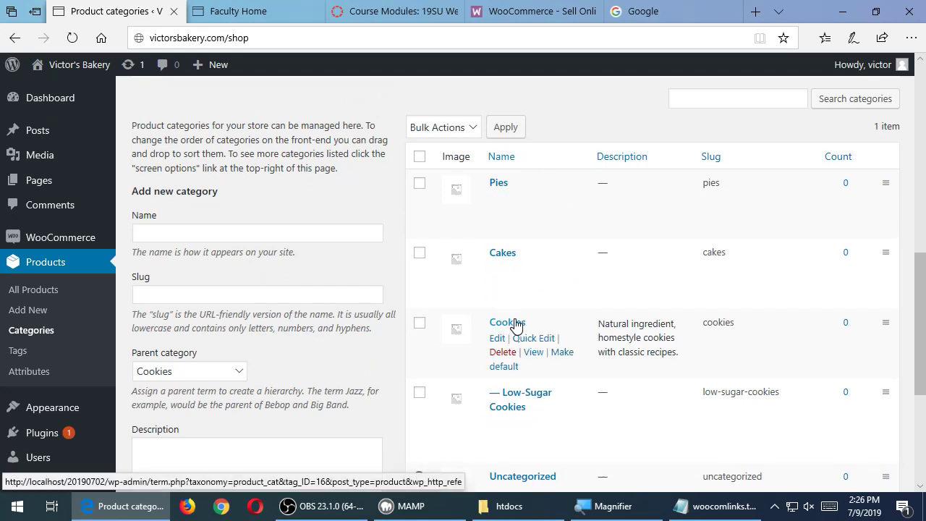
Open the page for adding a new product and go to its main description editor
click(41, 311)
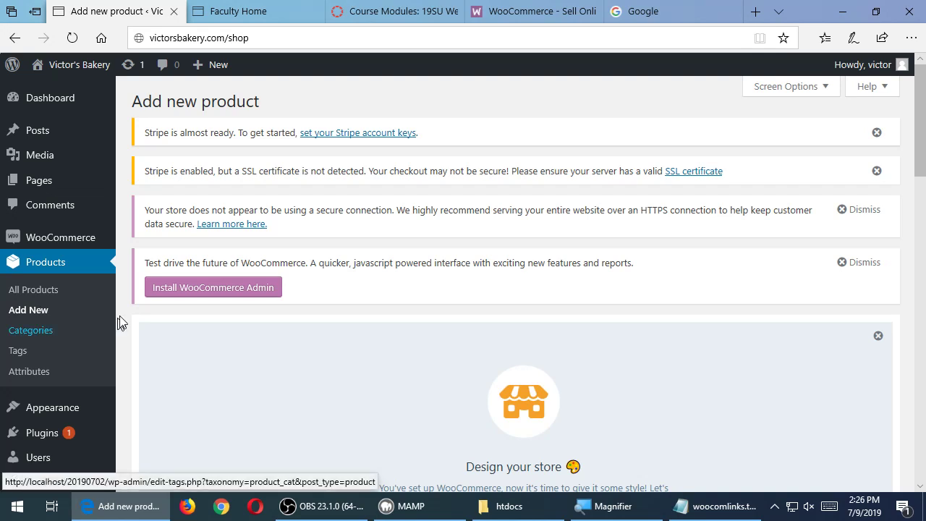
scroll(490, 279, down, 3)
scroll(504, 270, down, 7)
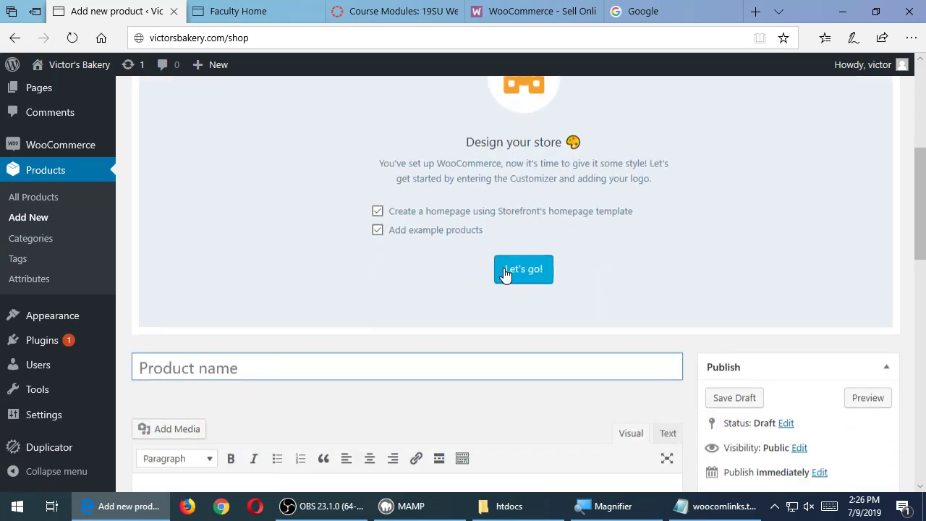
scroll(506, 265, up, 2)
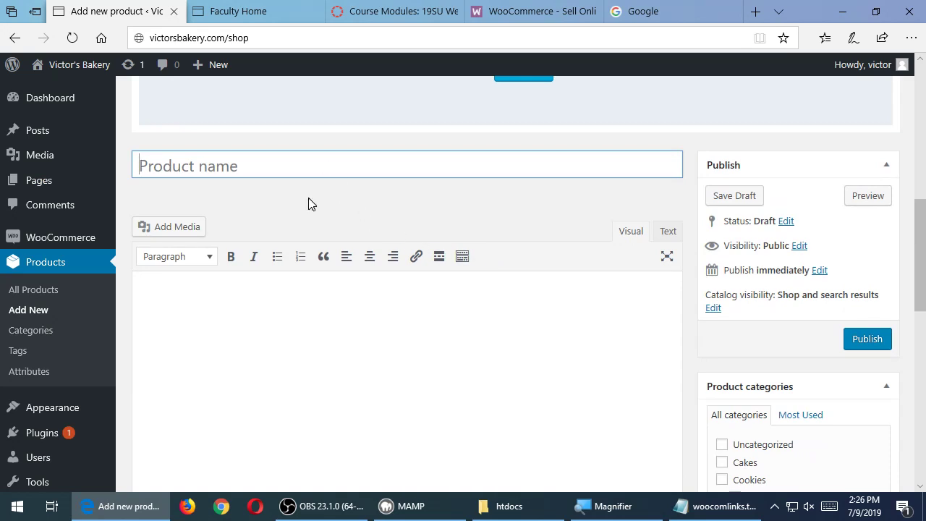
scroll(311, 204, up, 1)
scroll(334, 203, down, 1)
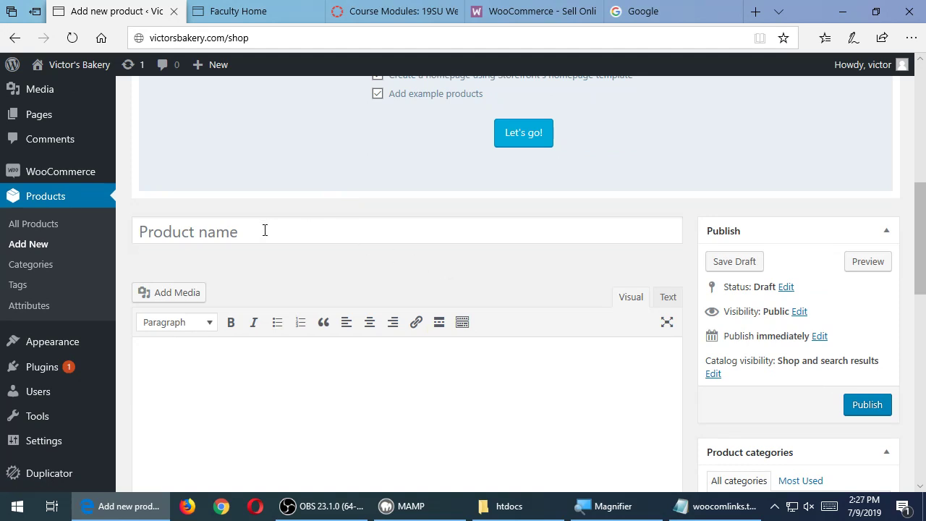
scroll(256, 235, down, 3)
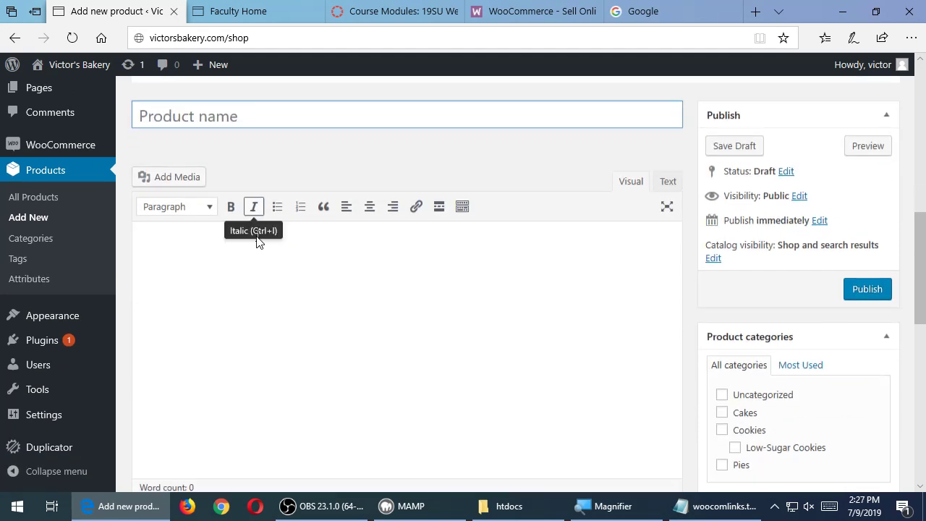
click(382, 272)
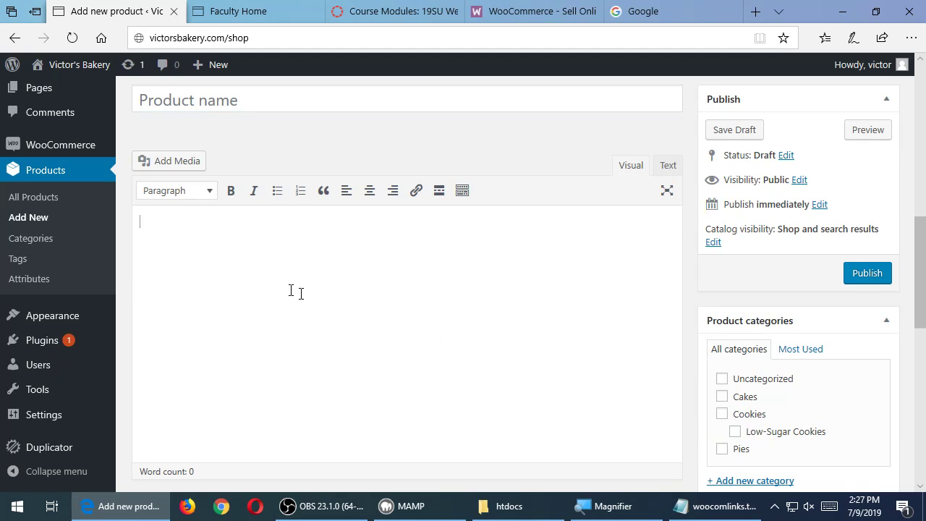
Examine the new product form's categories, product data, tags, image, gallery and short description sections
scroll(274, 281, down, 1)
scroll(277, 282, down, 2)
scroll(282, 277, up, 3)
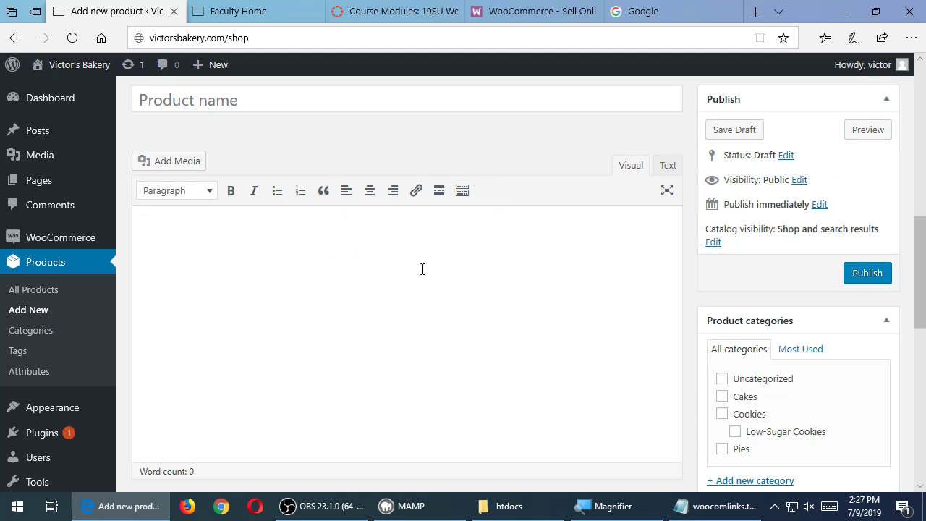
scroll(705, 344, down, 2)
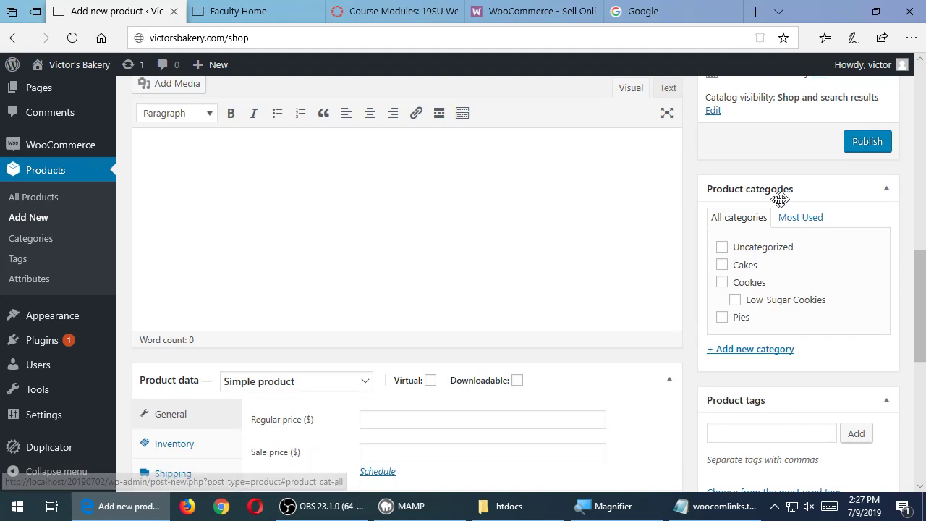
scroll(727, 274, down, 2)
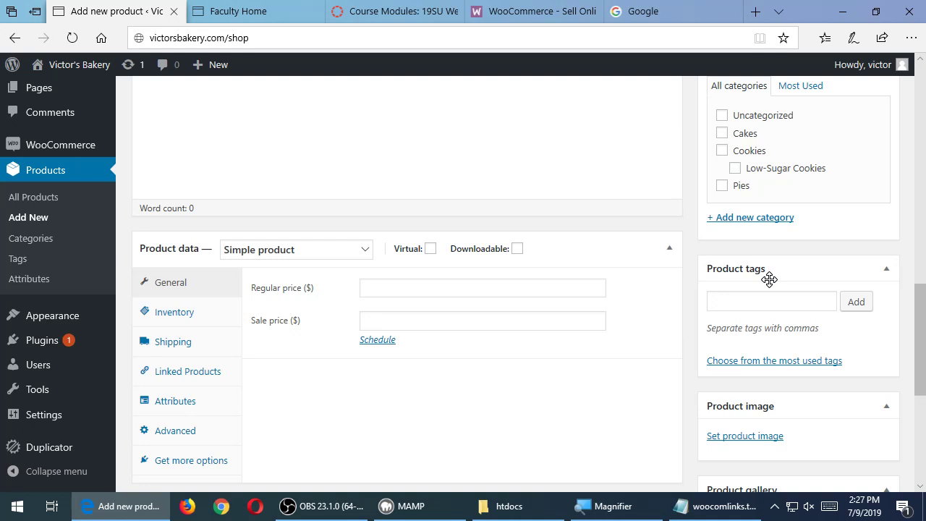
scroll(769, 279, down, 3)
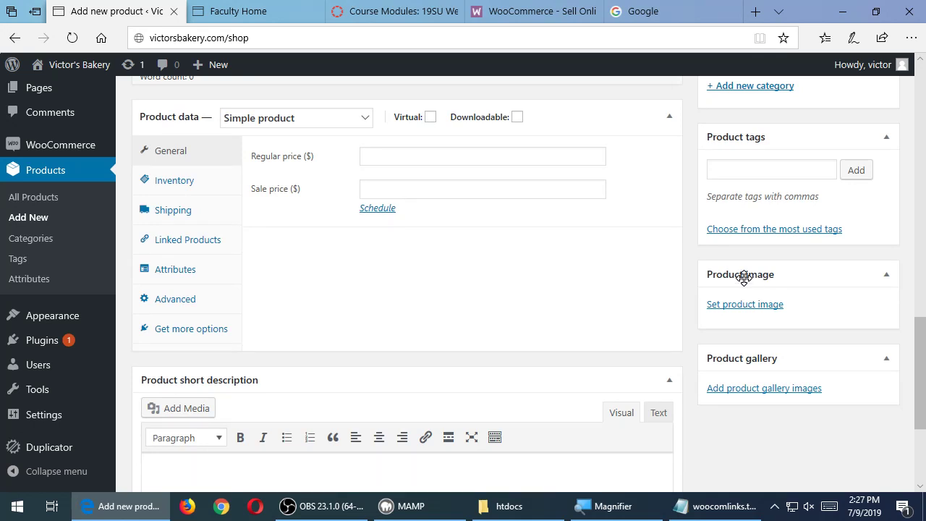
Examine the new product form's price fields, product data options, short description and main description editors
scroll(742, 274, up, 1)
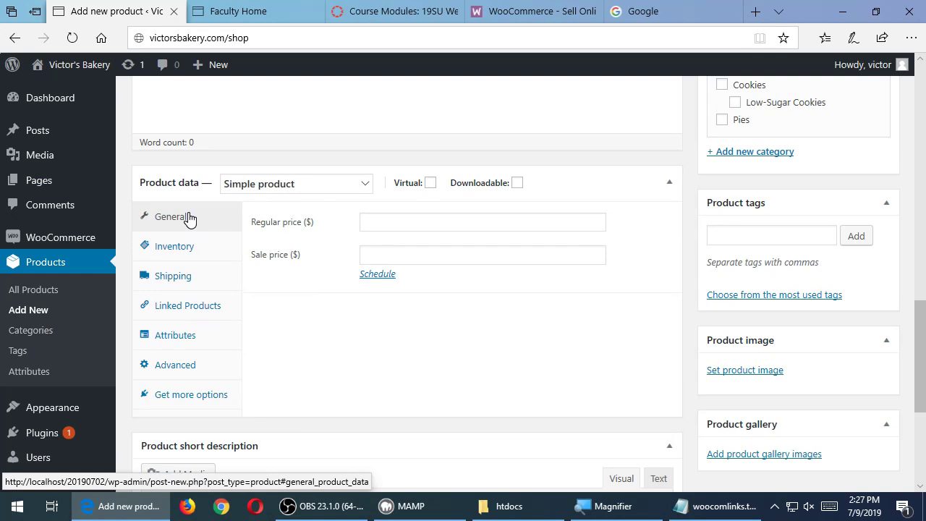
click(376, 221)
click(385, 252)
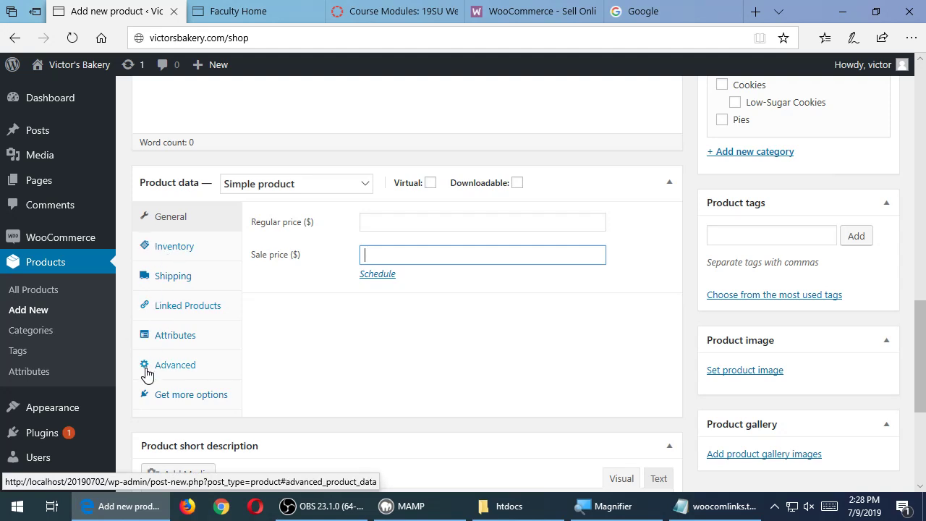
scroll(144, 371, down, 1)
scroll(145, 368, down, 3)
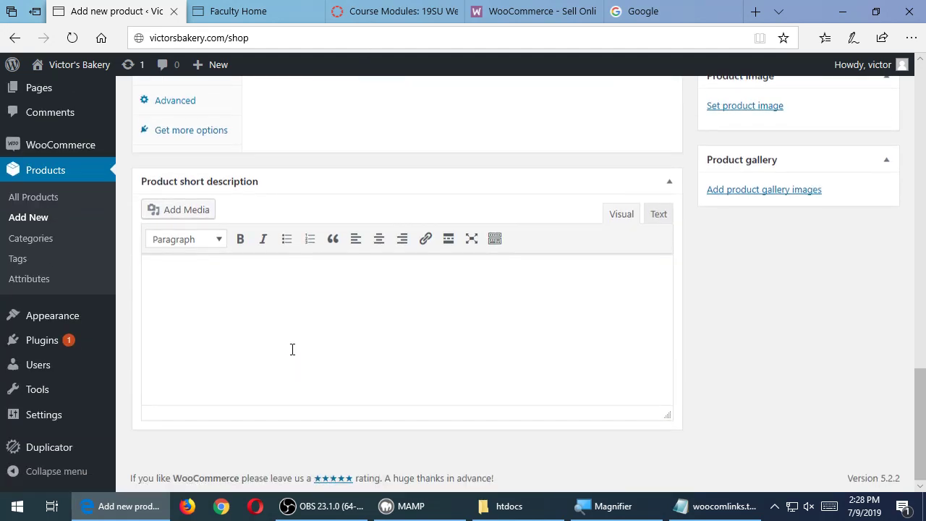
click(345, 327)
scroll(345, 325, up, 10)
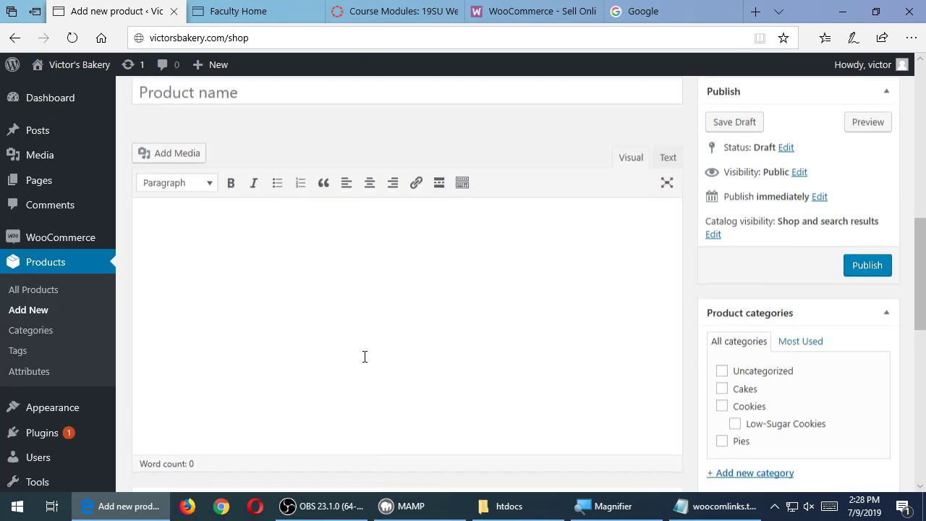
scroll(295, 265, down, 10)
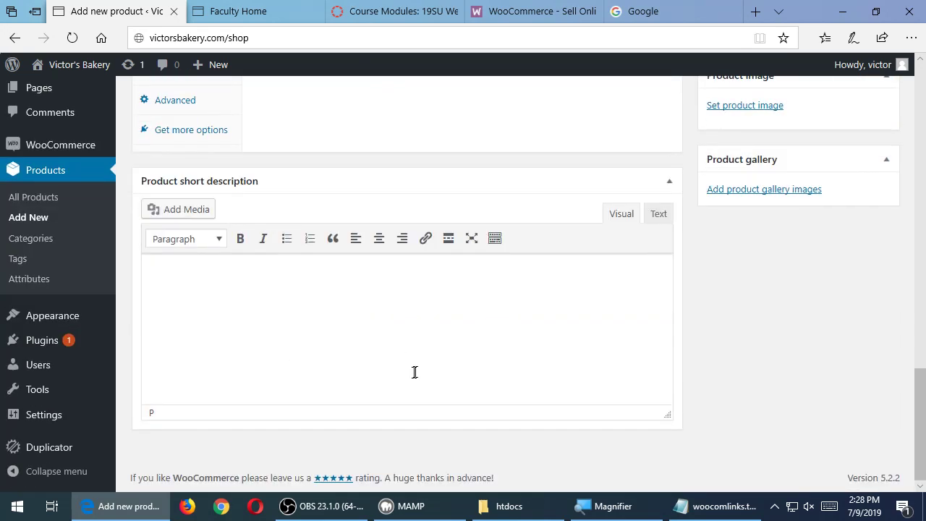
scroll(685, 330, up, 10)
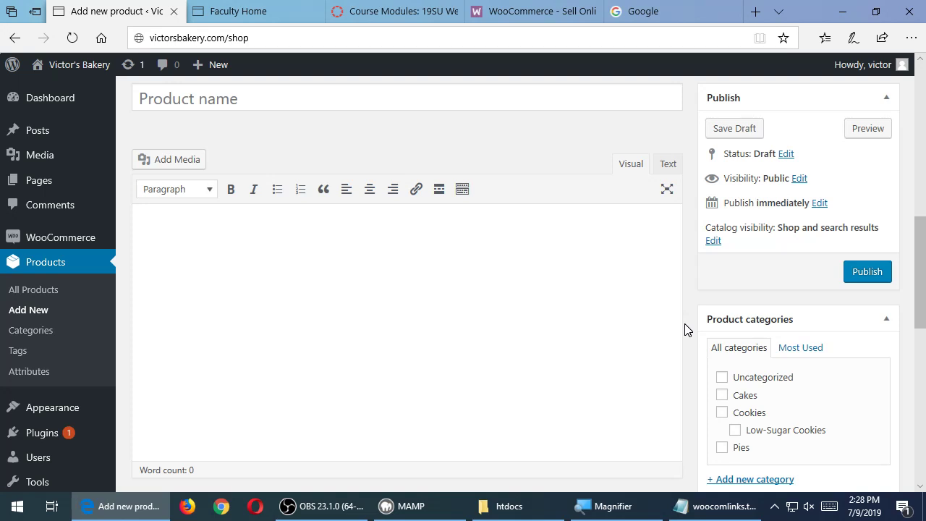
Name the product Chocolate Chip Cookie and enter a main description starting "Our classic recipe comes from" followed by filler text
scroll(687, 329, up, 2)
click(489, 231)
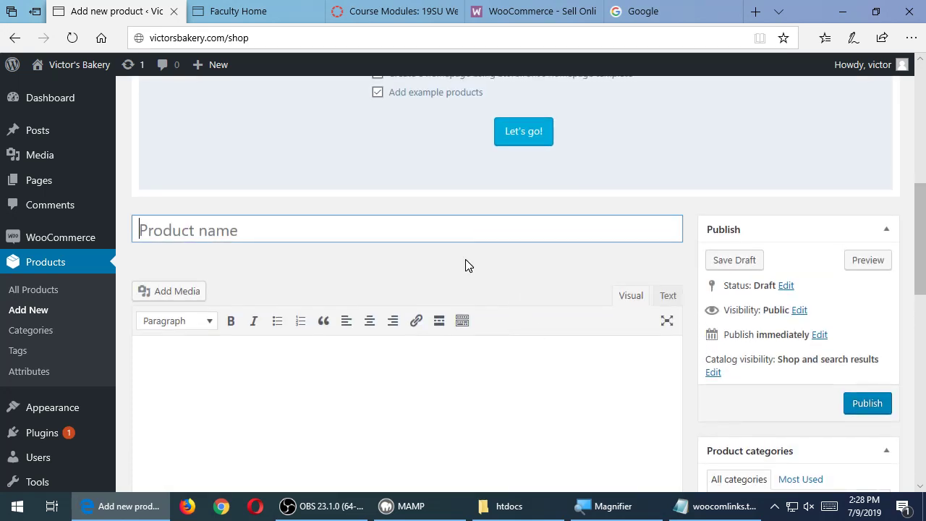
text(Cho)
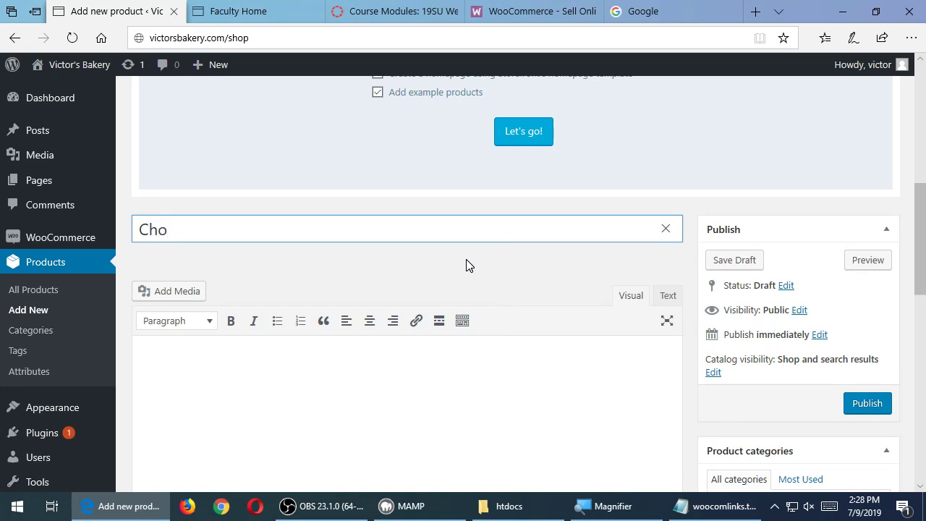
text(colate Chip Cookie)
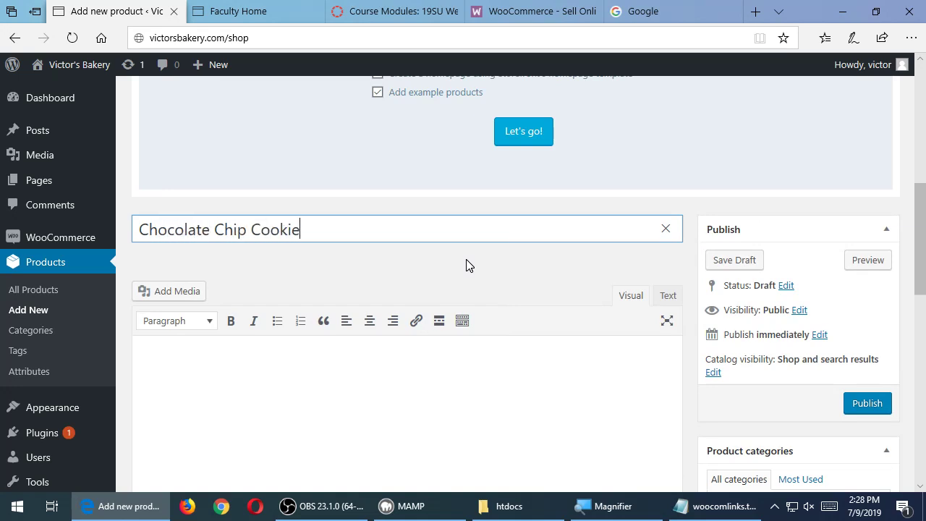
key(Tab)
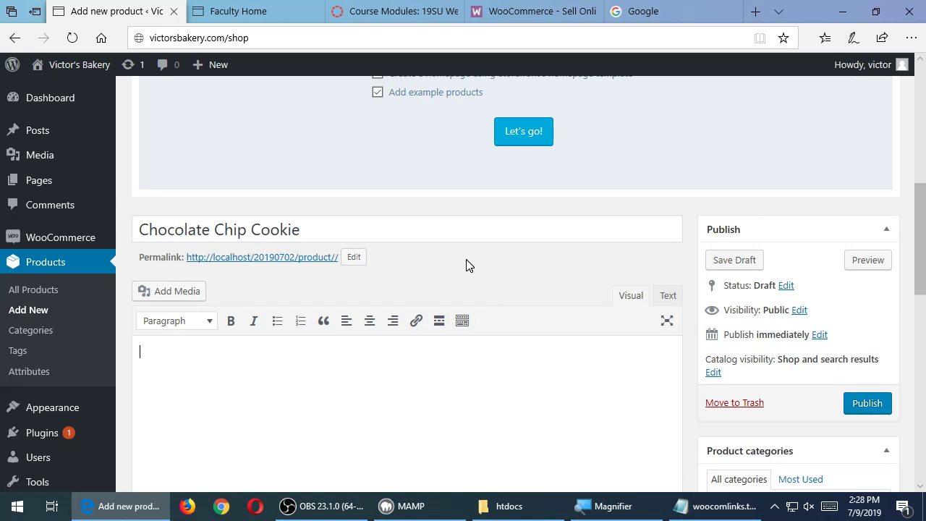
text(Our classic recipe com)
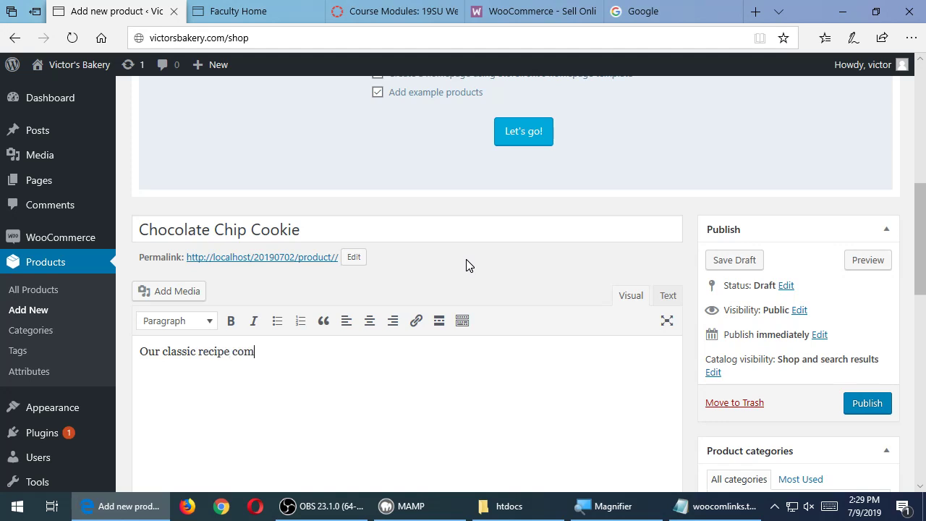
text(es from kajdskfjkfds jdjkdj dk jdkdf jkdf kj fdk jfdk)
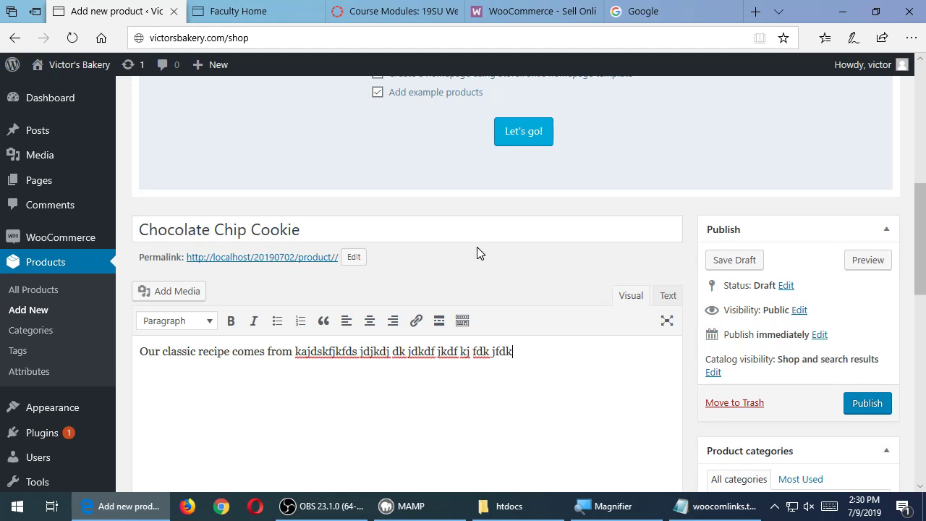
Assign the product to the Cookies category only, leaving Low-Sugar Cookies unchecked
scroll(548, 238, down, 3)
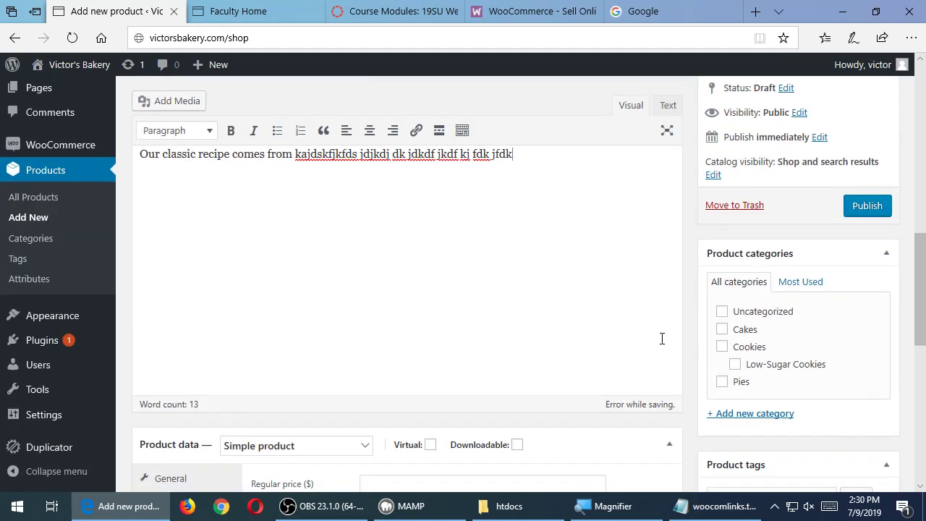
click(721, 347)
click(722, 347)
click(735, 364)
click(722, 347)
click(734, 365)
Compare the most used categories with the full list of product categories
click(745, 286)
click(799, 283)
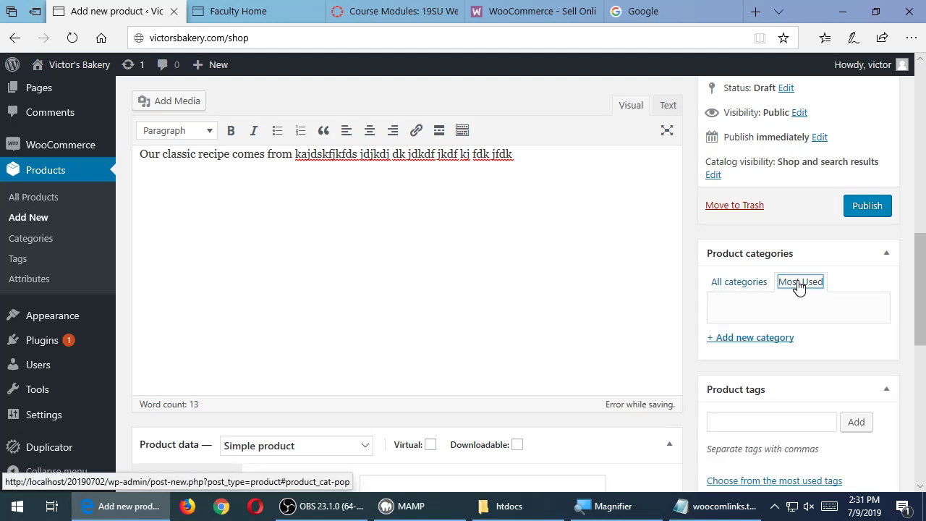
click(759, 285)
click(792, 285)
click(760, 286)
click(799, 286)
click(761, 286)
click(791, 282)
click(760, 284)
click(782, 283)
click(759, 284)
Review the available product types and the explanations of the Virtual and Downloadable options in the product data
scroll(715, 323, down, 3)
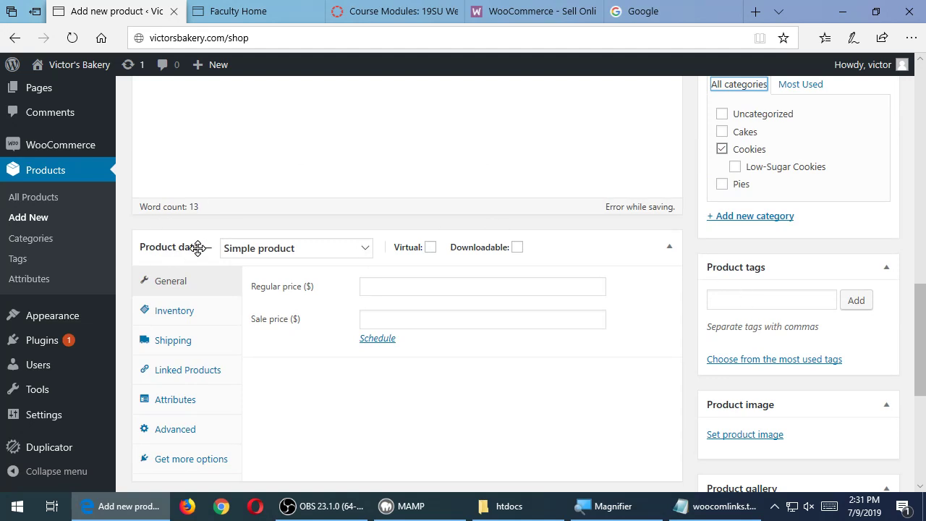
click(350, 251)
click(203, 230)
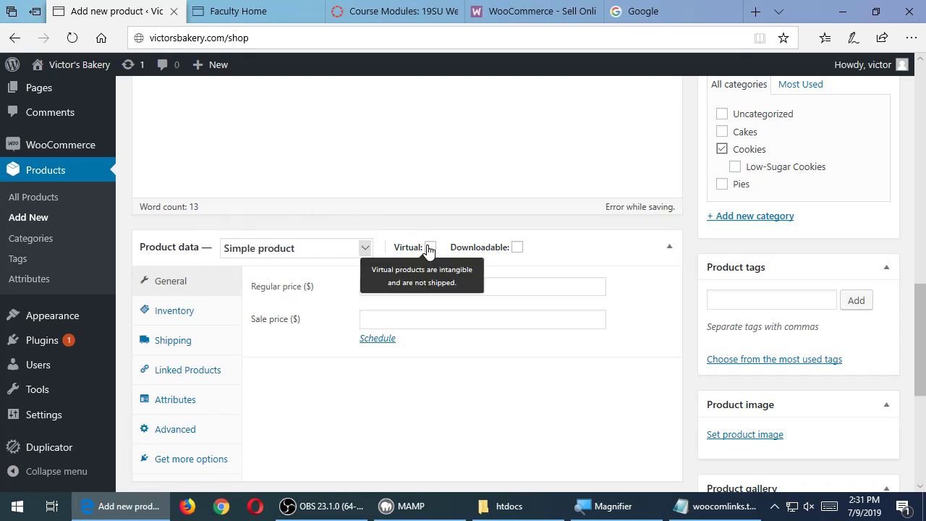
mouse_move(425, 249)
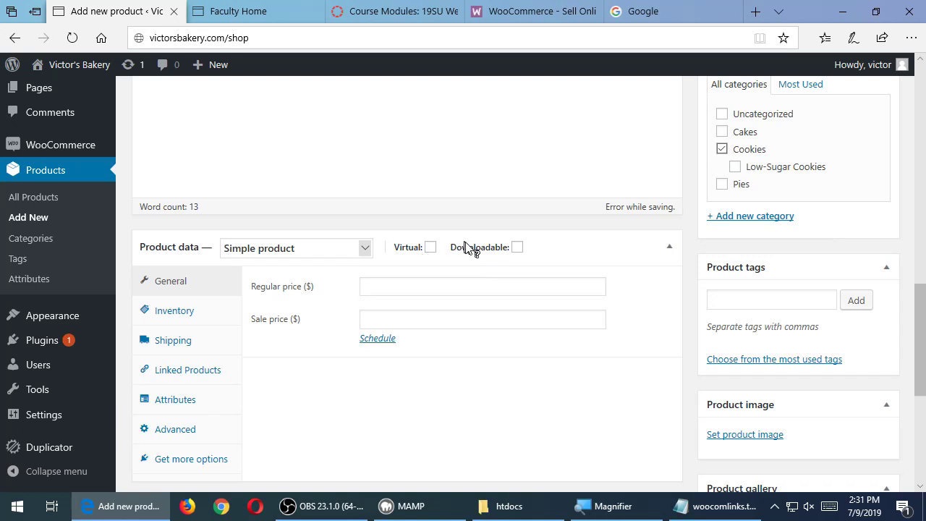
mouse_move(511, 248)
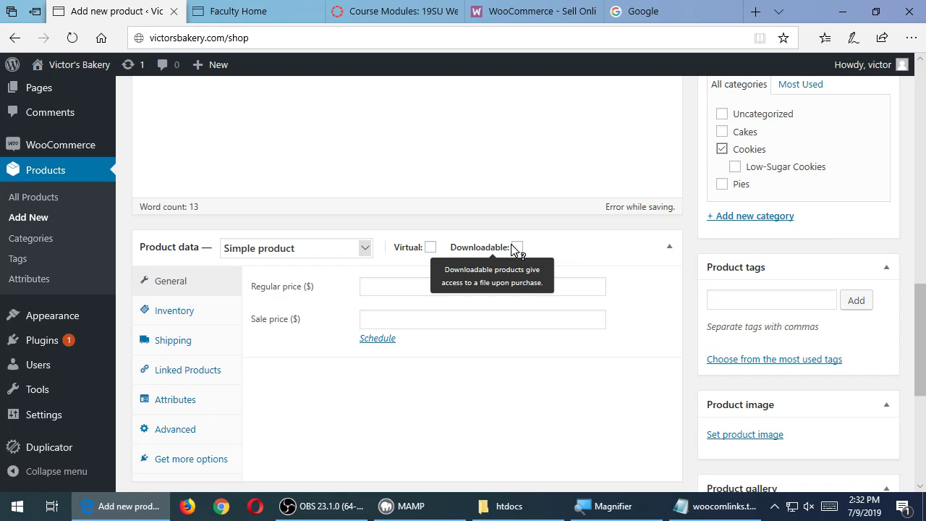
Set the product's regular price to 1 dollar
click(415, 285)
scroll(443, 277, up, 4)
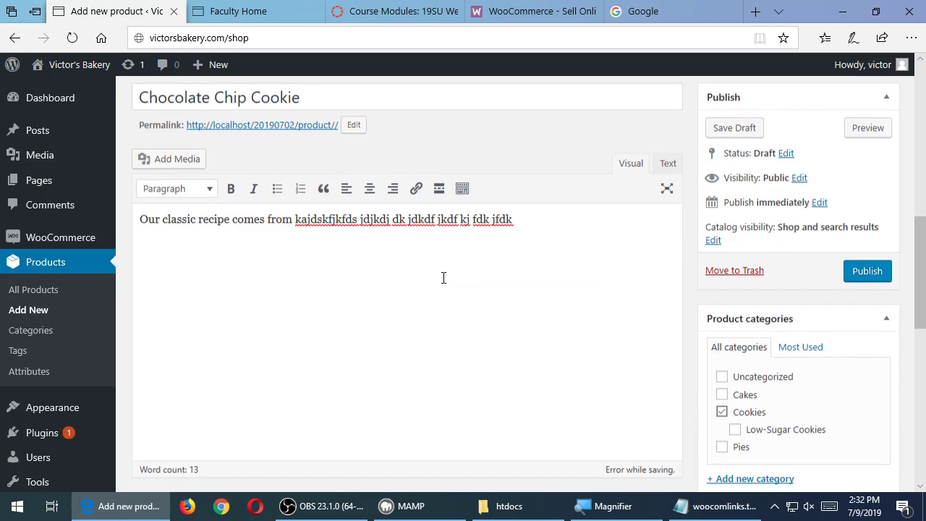
scroll(441, 277, down, 3)
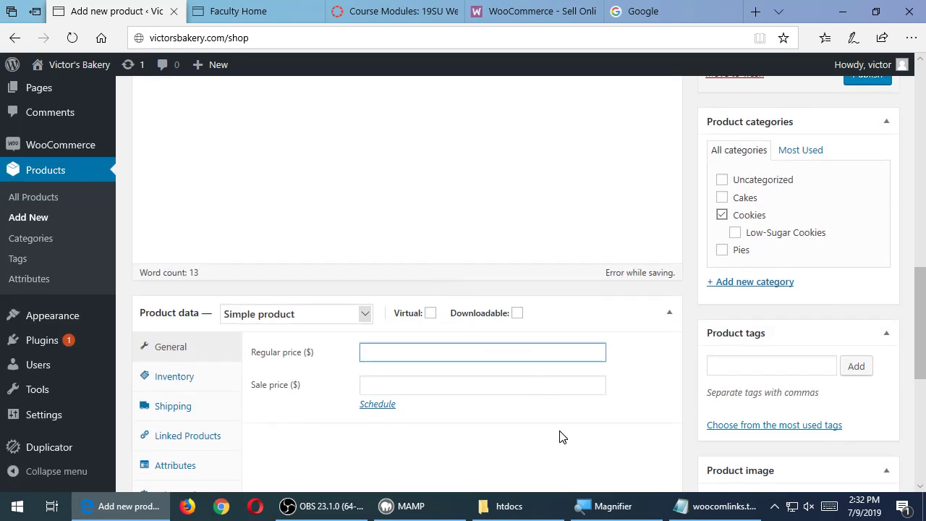
text(10)
key(BackSpace)
key(Tab)
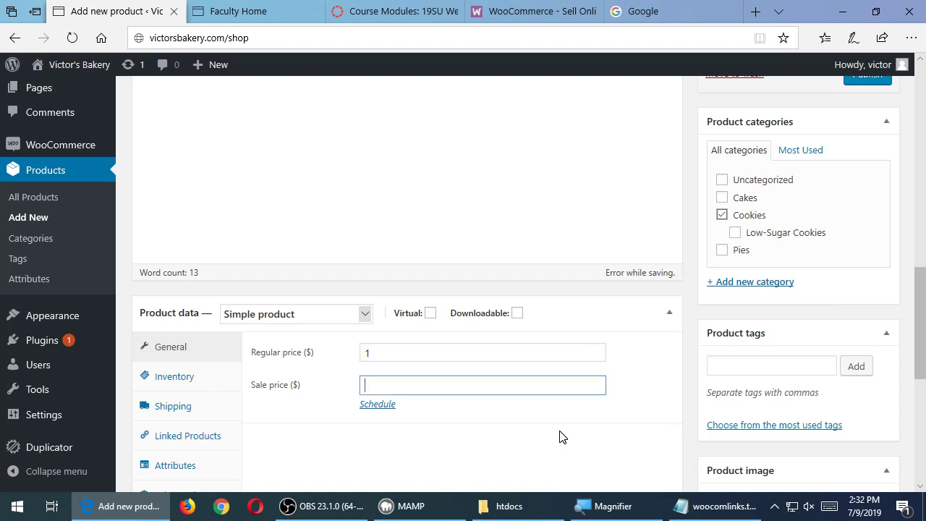
Set the product's sale price to .50 and magnify the screen to show the price fields
text(.6)
key(BackSpace)
text(60)
key(BackSpace)
text(5)
key(BackSpace)
key(BackSpace)
text(50)
key(super+plus)
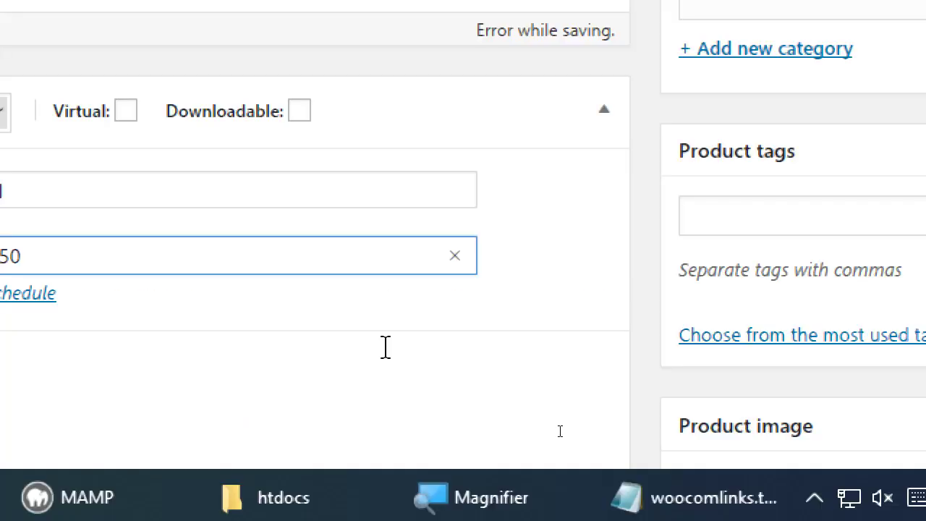
scroll(595, 365, down, 2)
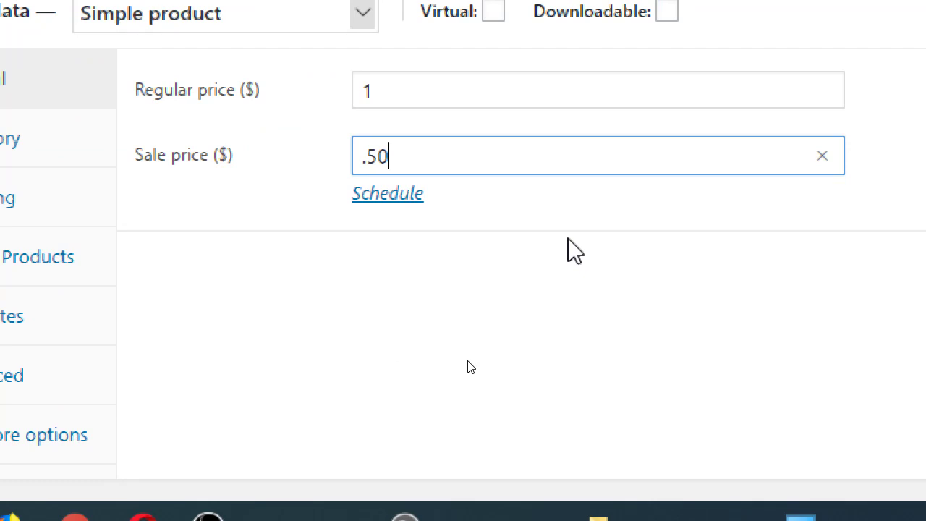
Open the sale price schedule, cancel it and clear the sale price, returning the screen to normal magnification
click(405, 194)
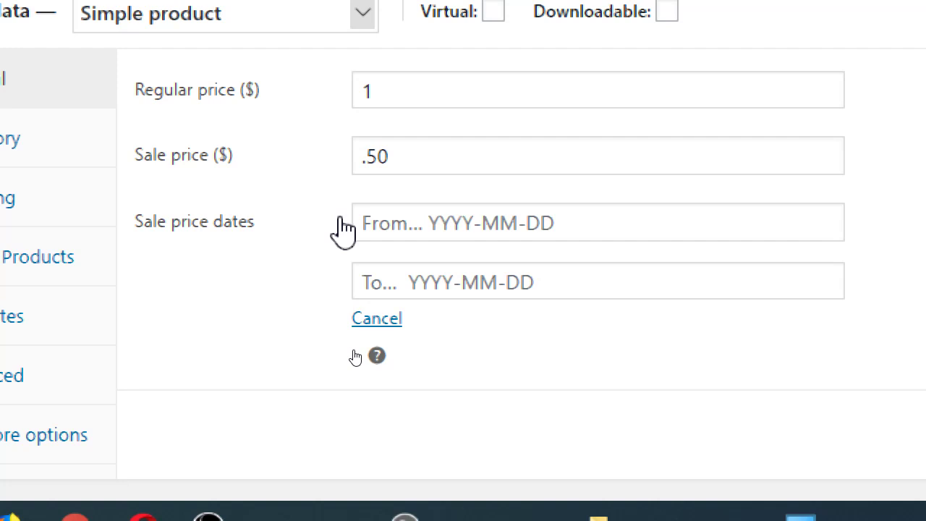
click(372, 319)
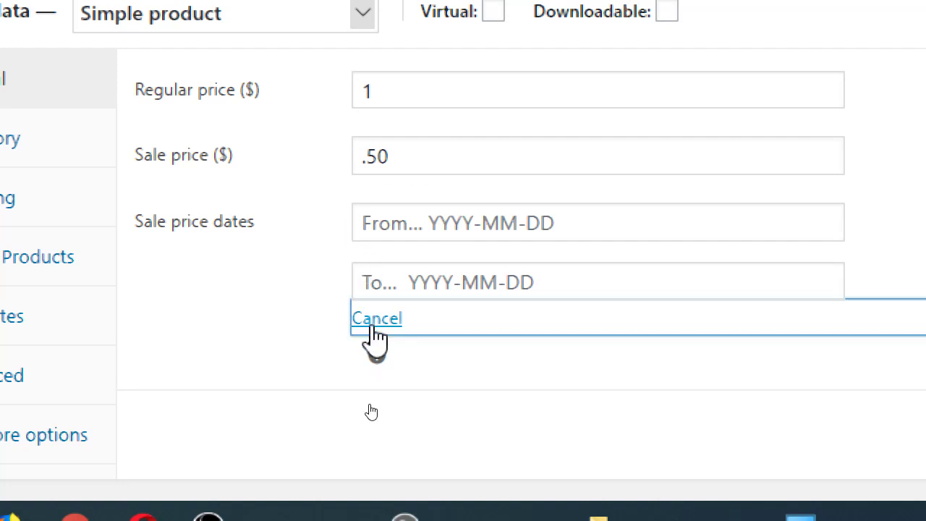
click(312, 155)
key(BackSpace)
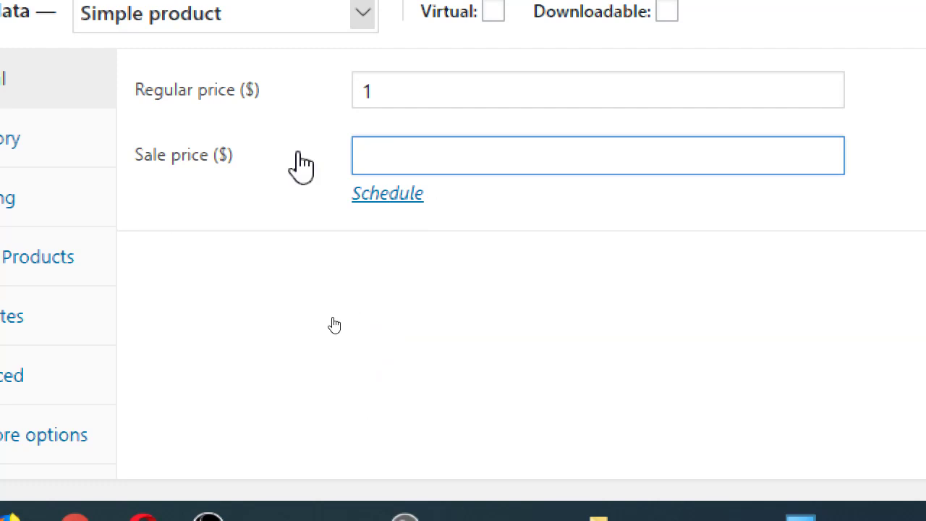
key(super+minus)
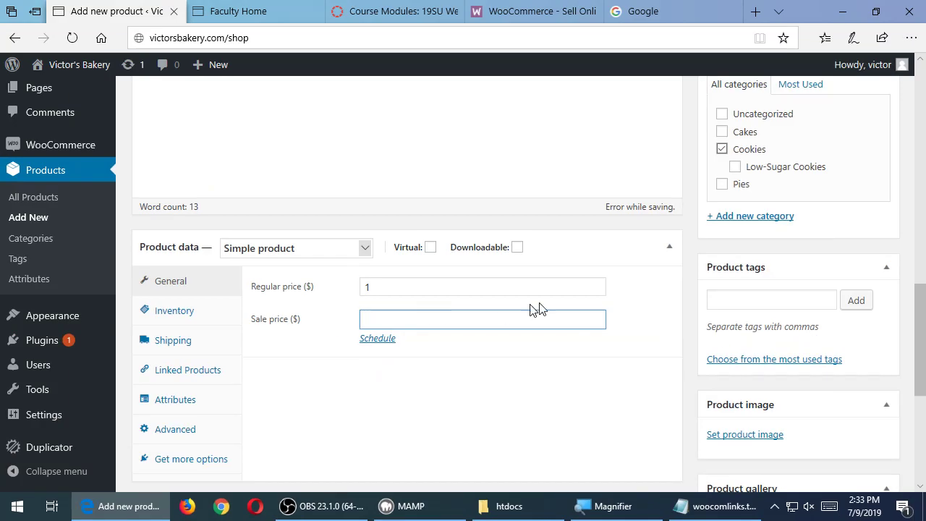
click(689, 253)
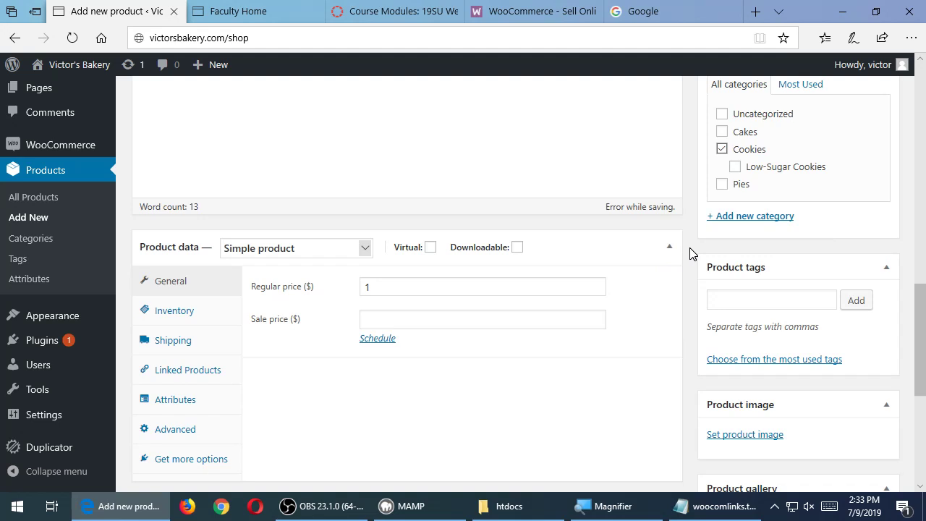
Switch to File Explorer, check the Pictures folder for product images and close the window
key(super+e)
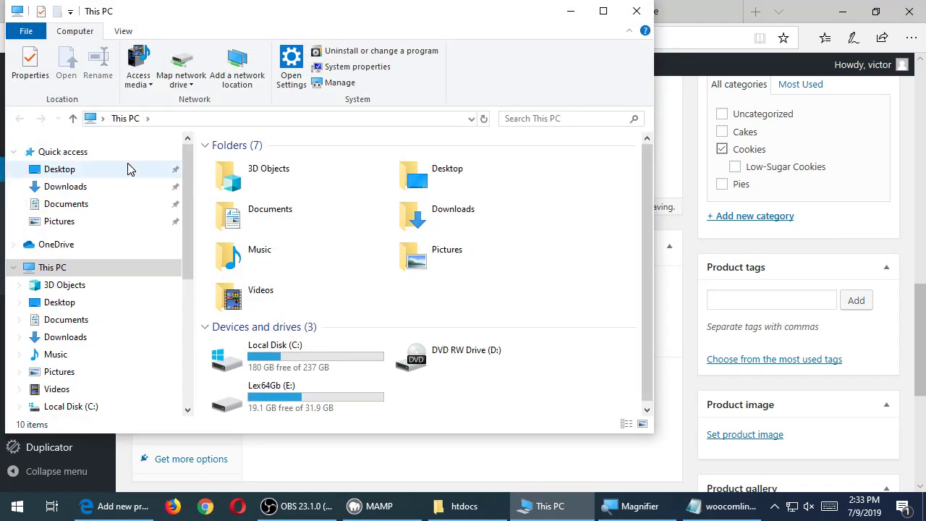
click(69, 224)
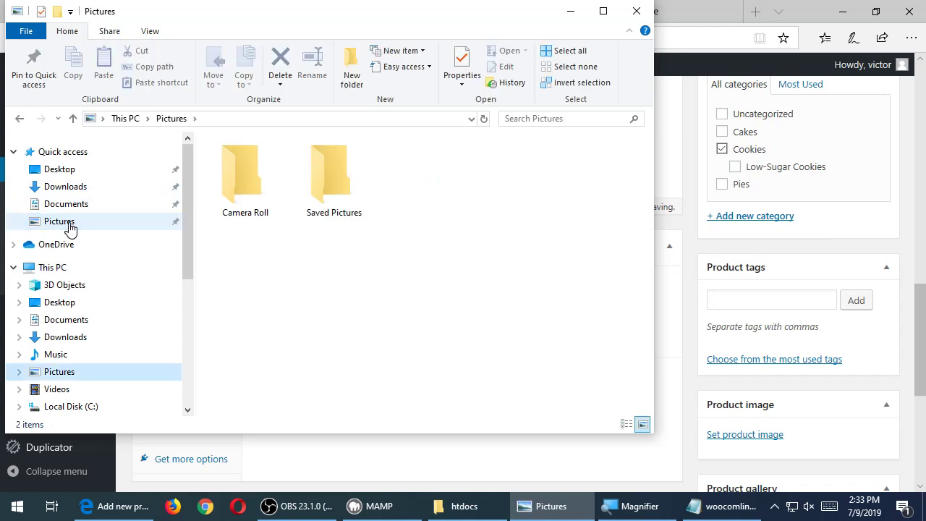
click(255, 192)
click(346, 182)
click(262, 178)
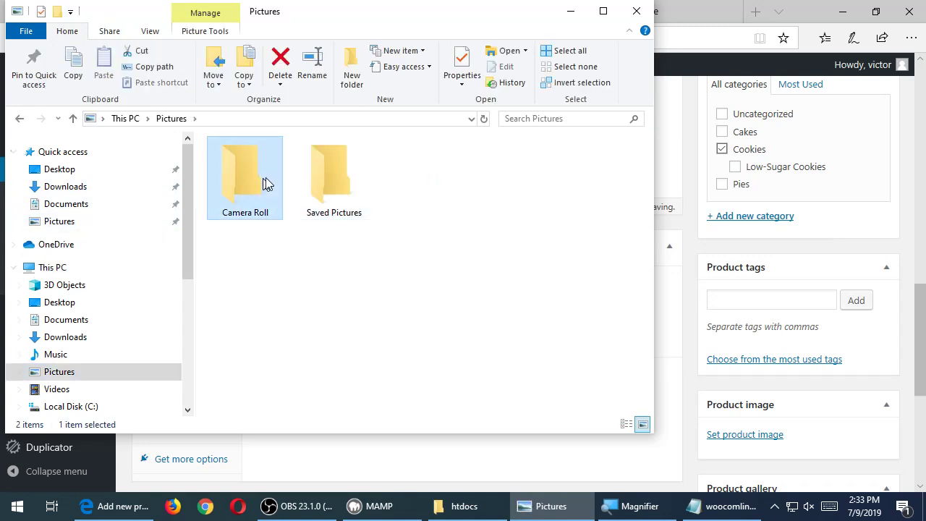
click(636, 12)
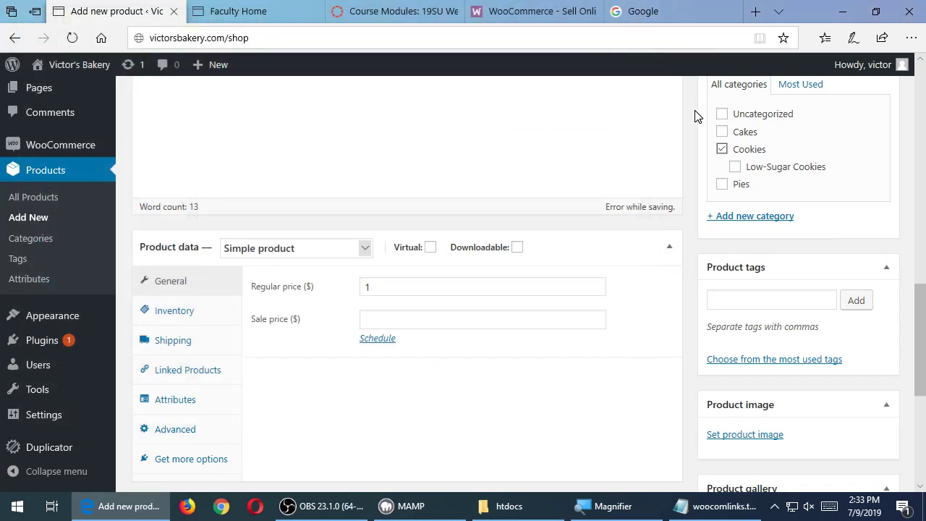
Open the product image chooser for the new product
scroll(675, 198, down, 1)
scroll(674, 198, down, 1)
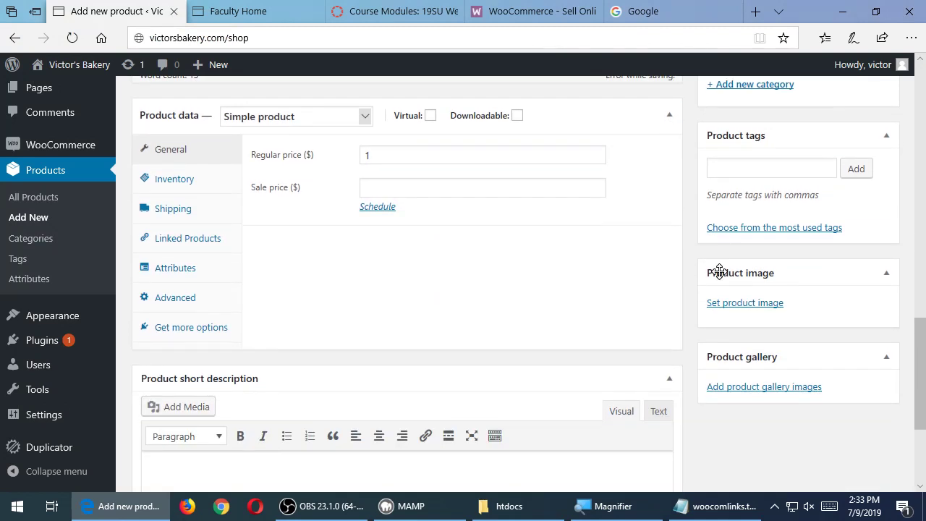
click(743, 307)
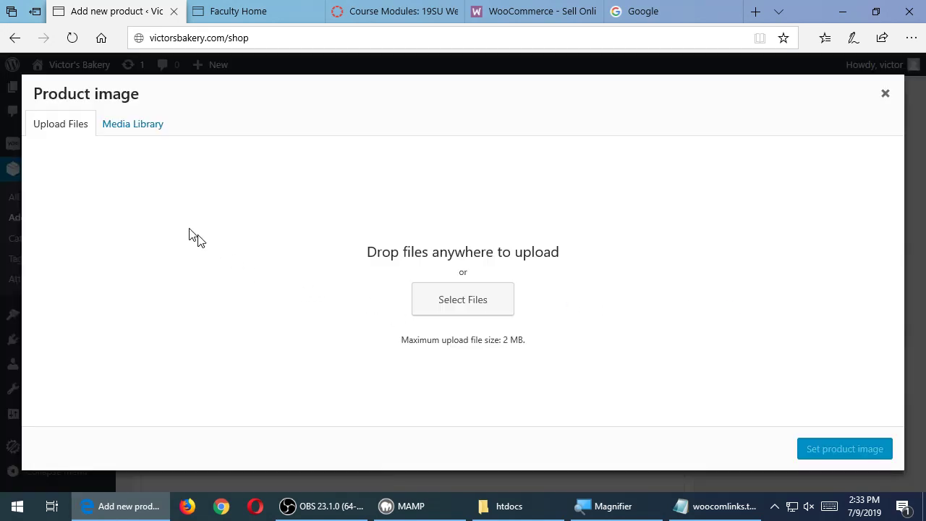
Compare the file upload and media library views of the product image chooser, finishing on file upload
click(65, 126)
click(133, 124)
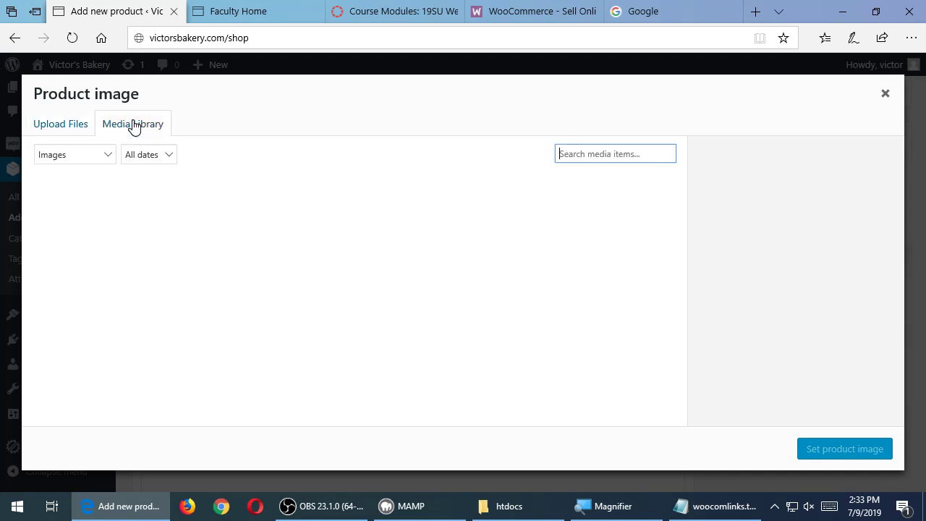
click(148, 126)
click(76, 130)
click(116, 134)
click(68, 133)
click(123, 136)
click(58, 130)
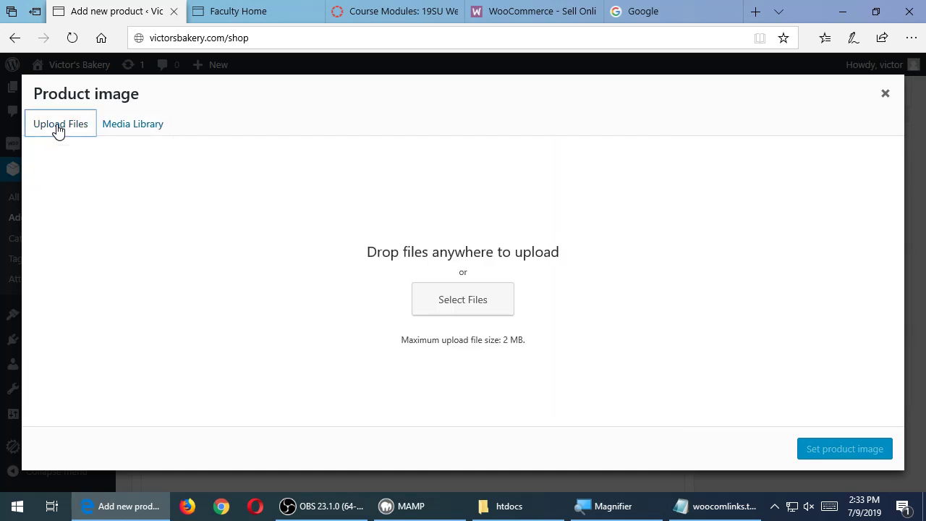
Browse the Documents and Pictures folders for an image to upload, and cancel the file selection
click(471, 306)
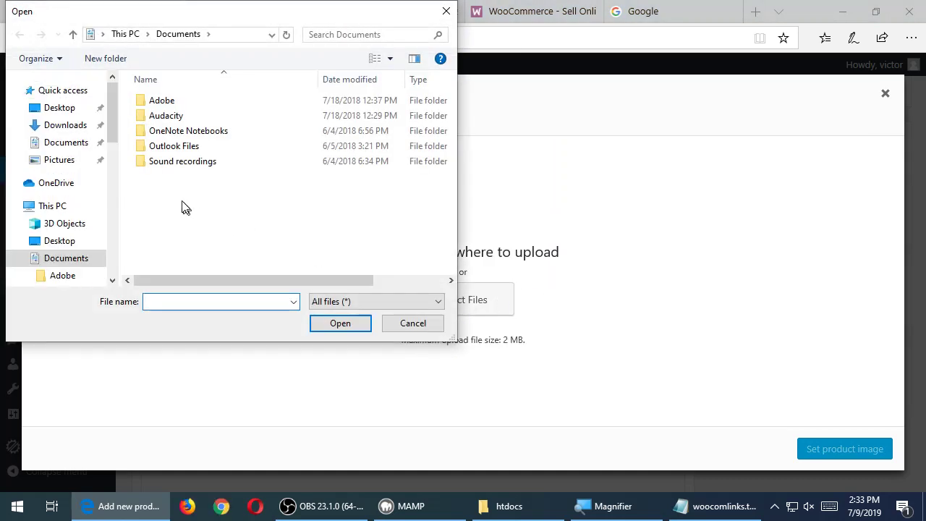
click(54, 146)
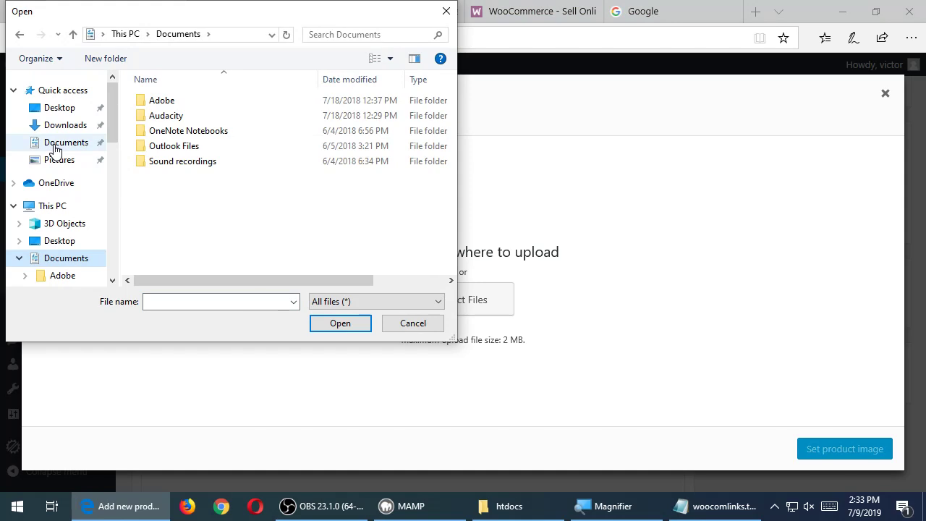
click(60, 160)
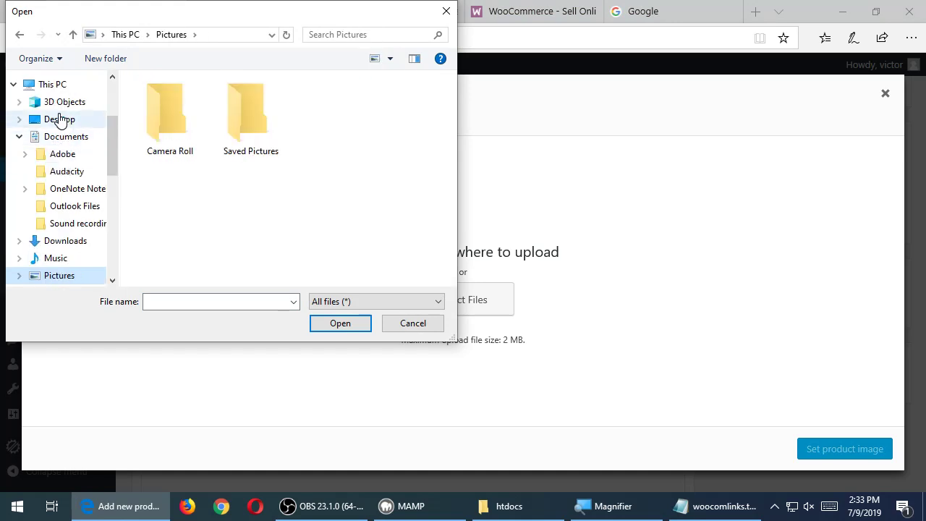
scroll(46, 145, up, 3)
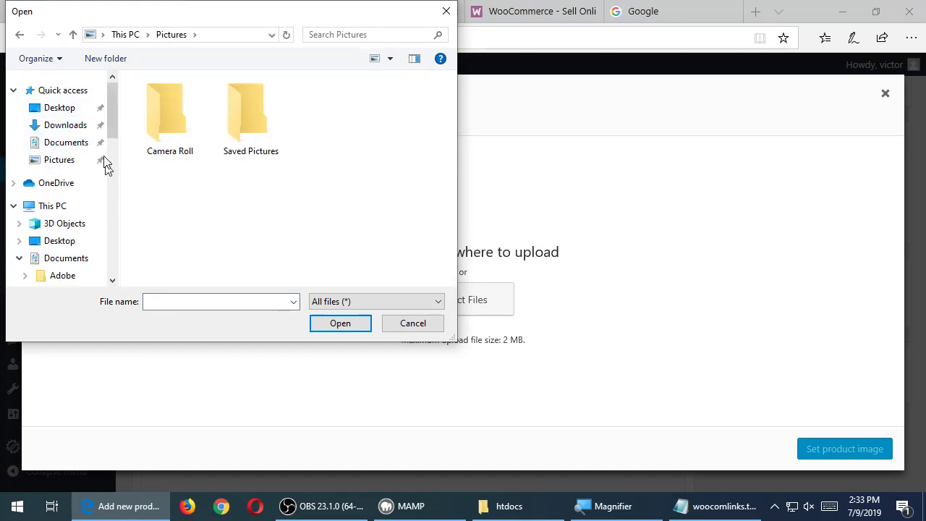
click(414, 323)
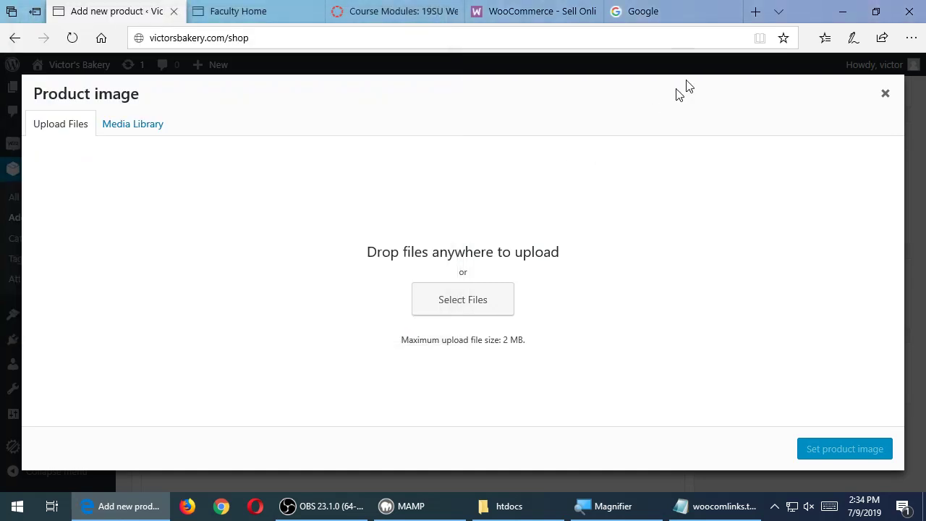
Open pixabay.com in a new browser tab and briefly magnify the screen to show its address
click(754, 13)
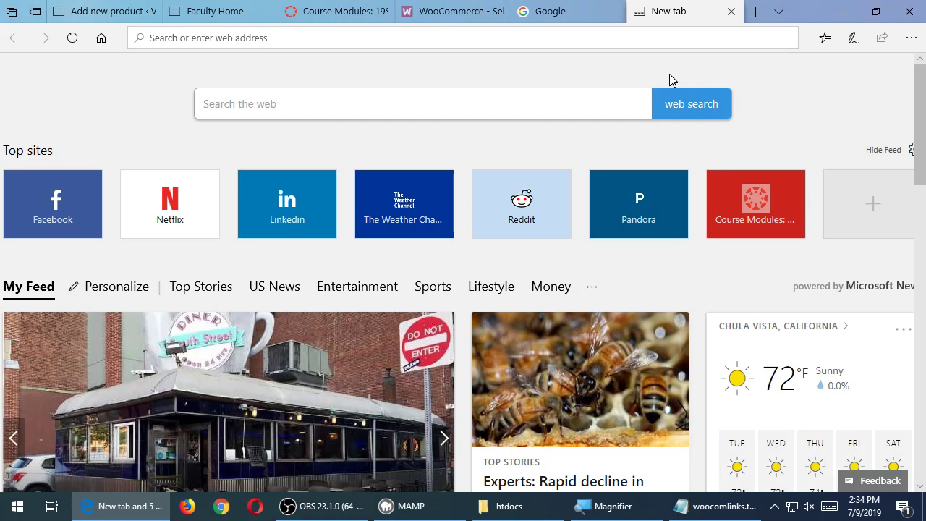
text(pixaba)
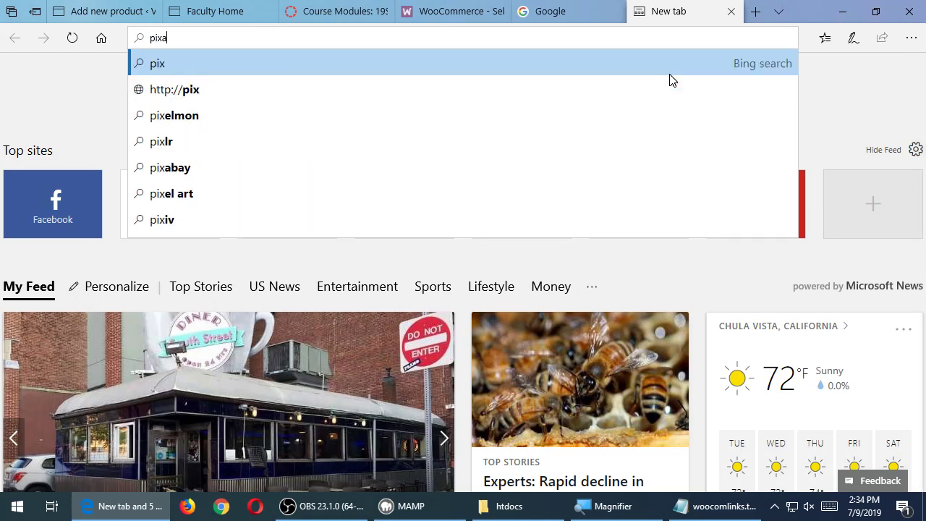
text(y.co)
key(Return)
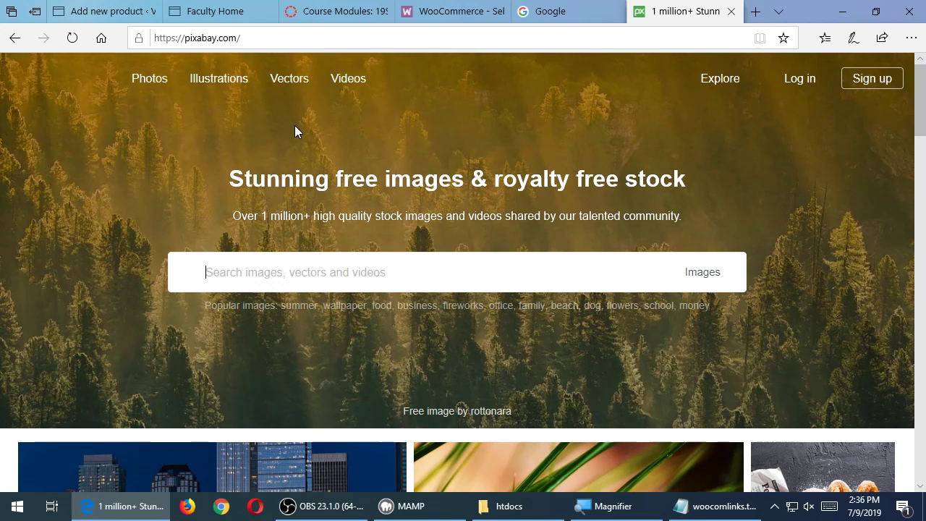
key(super+plus)
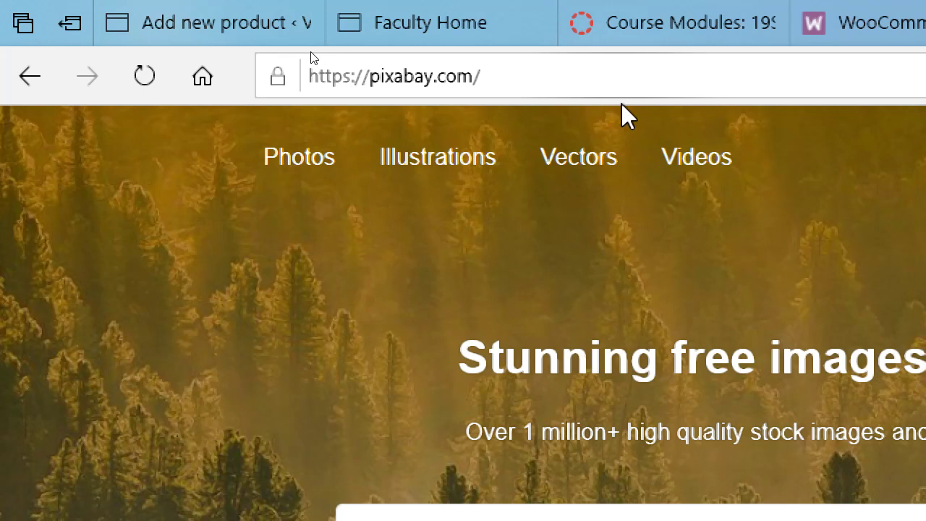
key(super+minus)
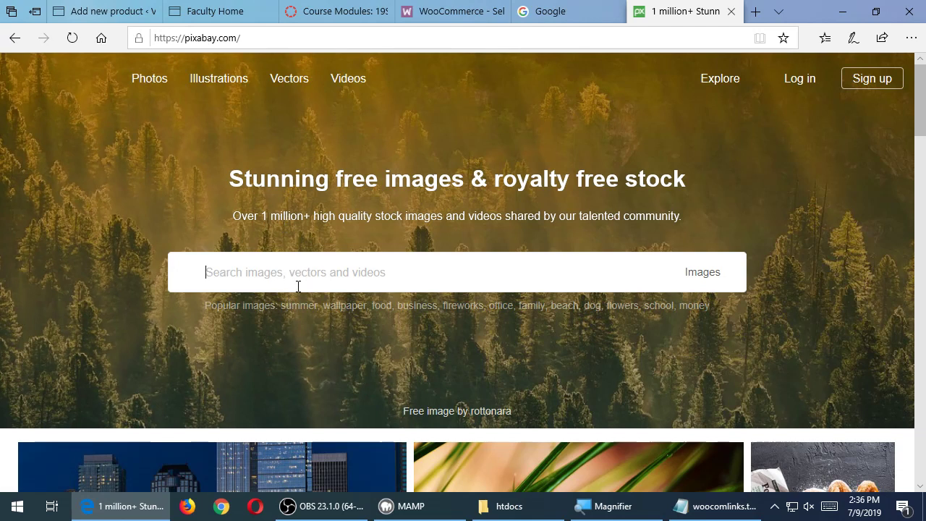
Search Pixabay for "chocolate chip cookie" images and look over the results page
text(choco)
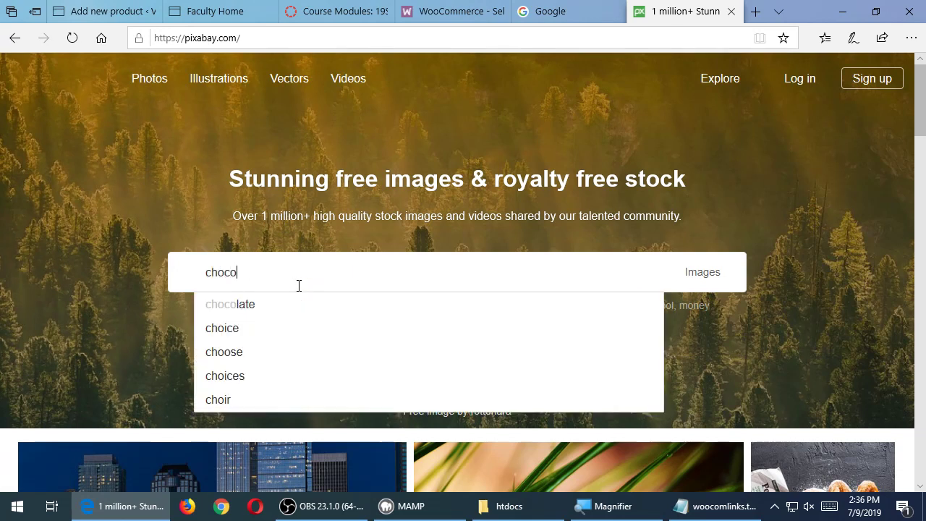
text(late chip)
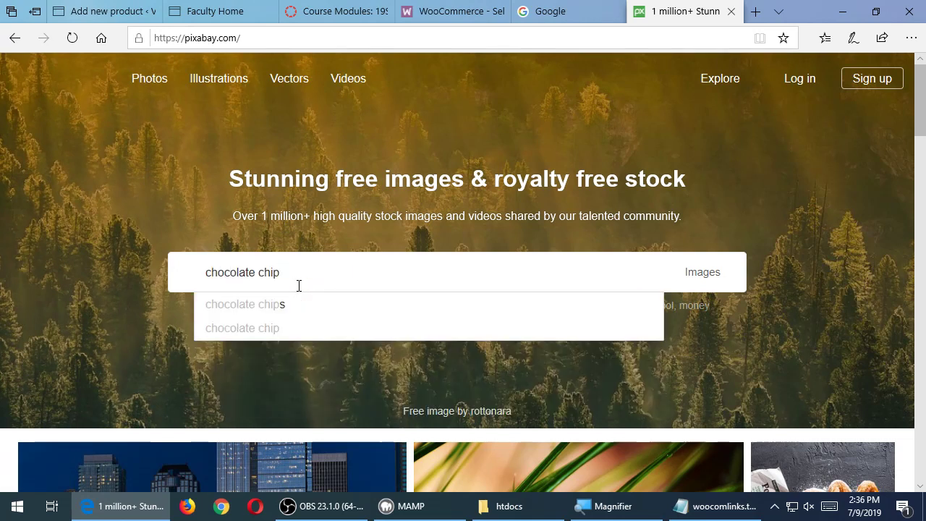
text( cookie)
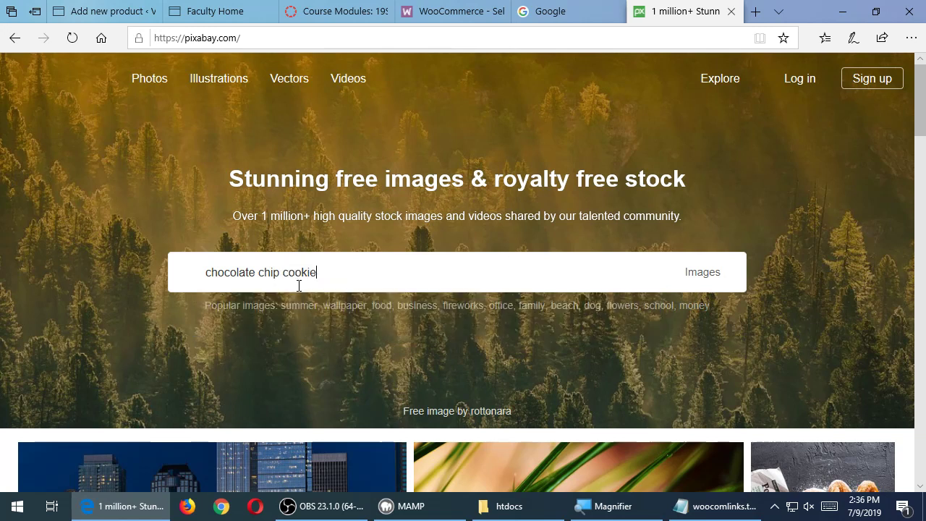
key(Return)
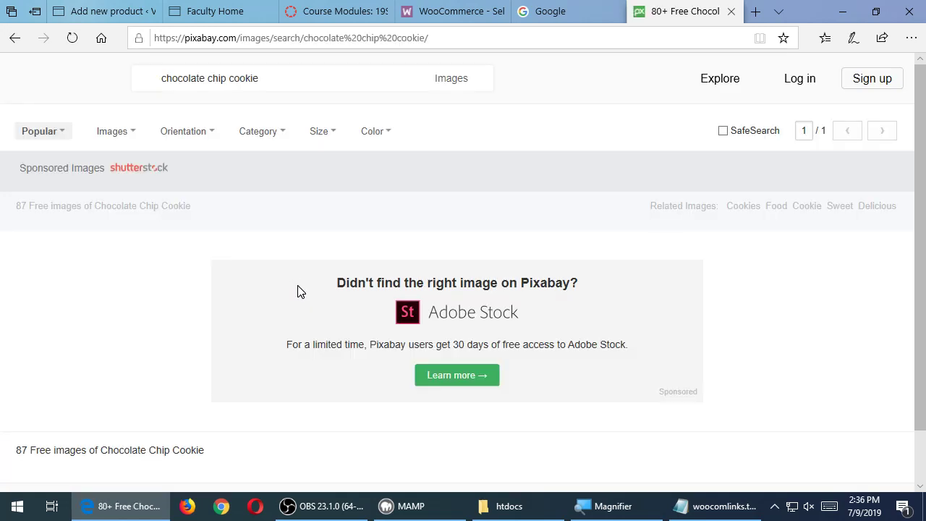
scroll(300, 290, down, 1)
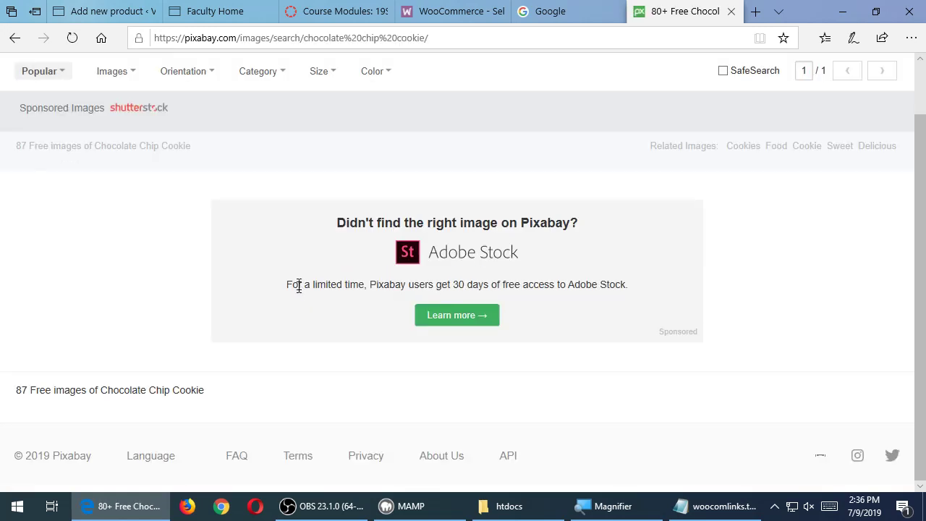
scroll(327, 347, up, 1)
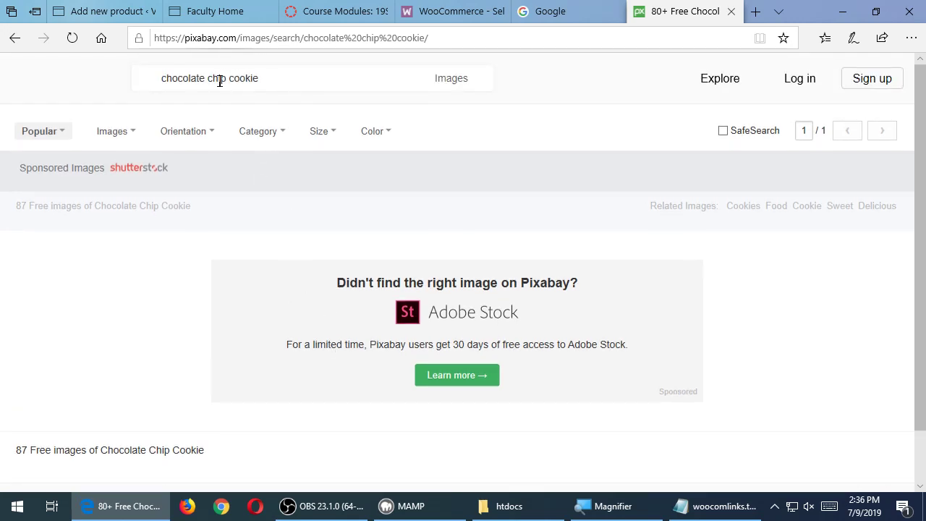
Broaden the Pixabay search to just "cookie"
drag(227, 78, 2, 99)
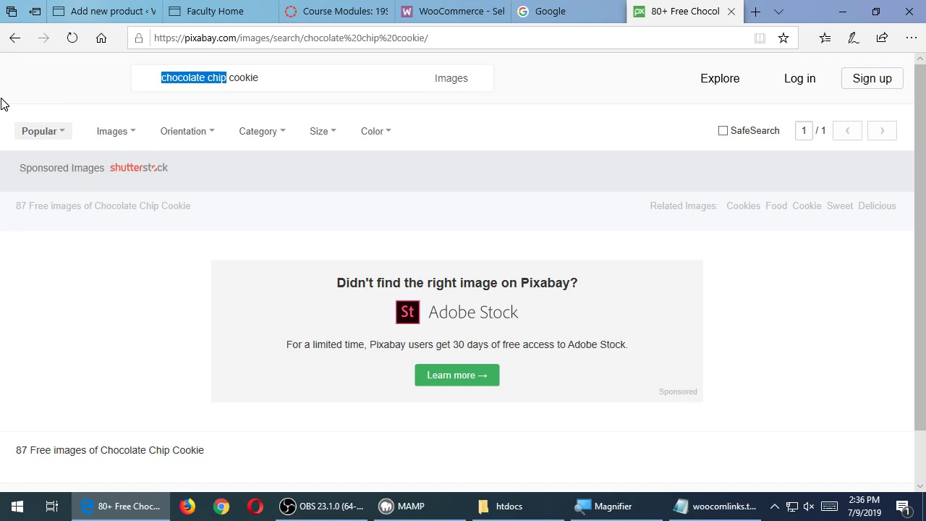
key(BackSpace)
key(Return)
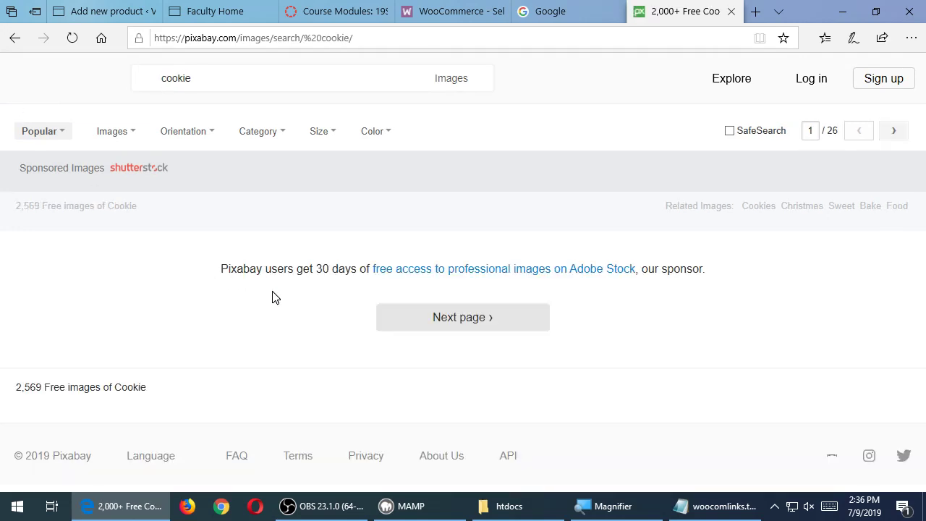
Page through the cookie results, going back from error pages, then check page 4 in a separate tab and close it
click(497, 325)
click(481, 333)
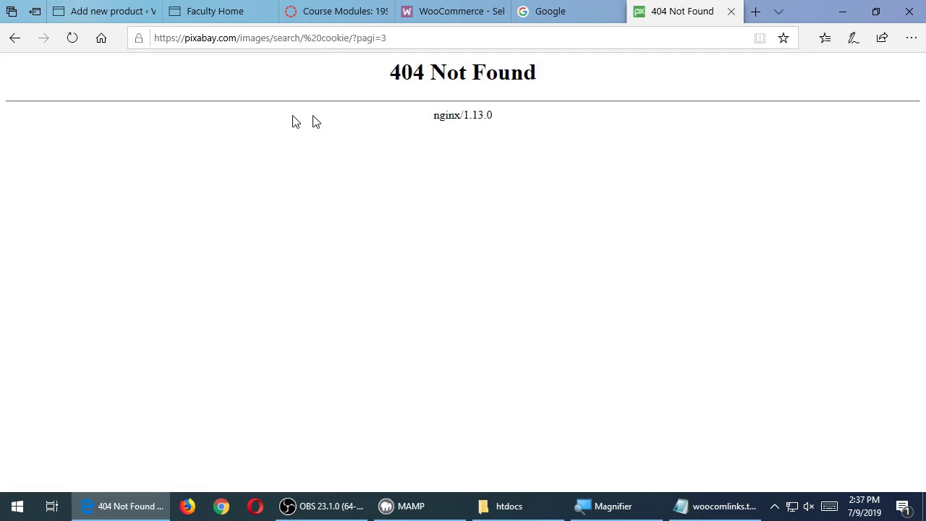
click(20, 44)
click(473, 321)
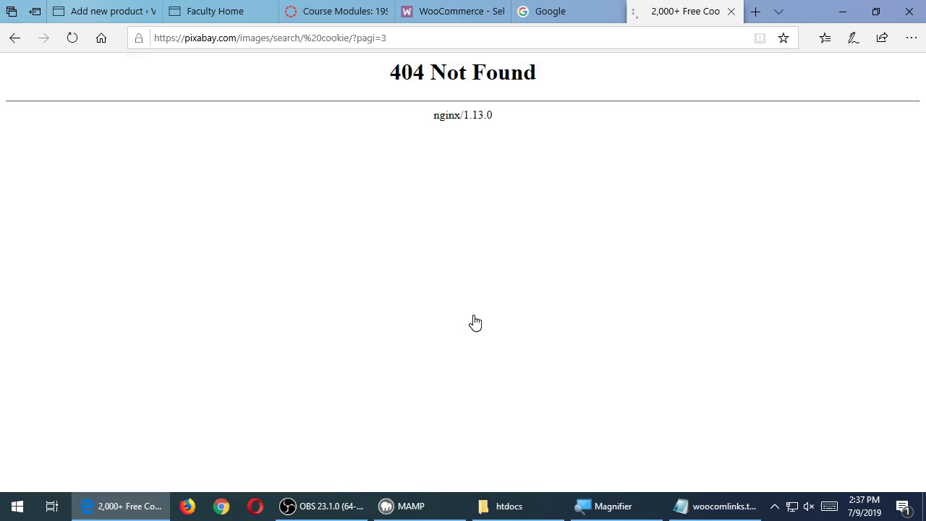
click(20, 41)
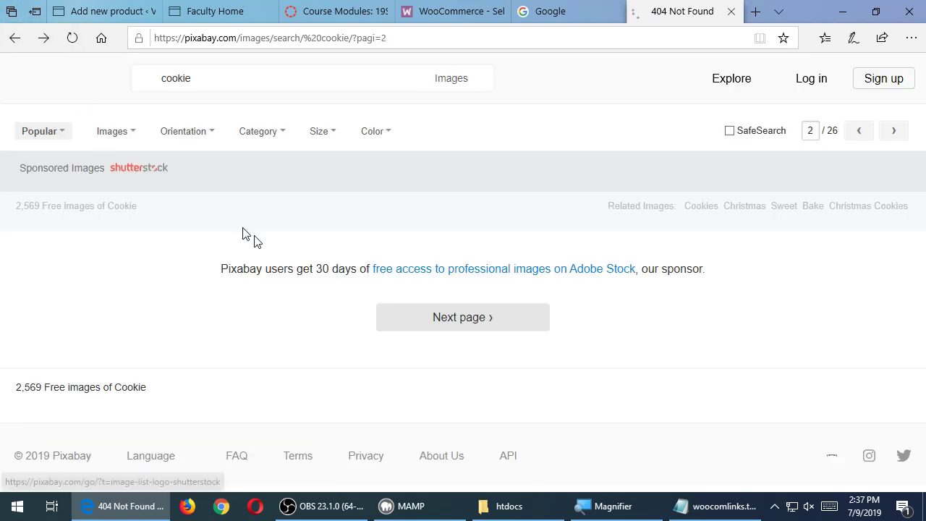
click(422, 330)
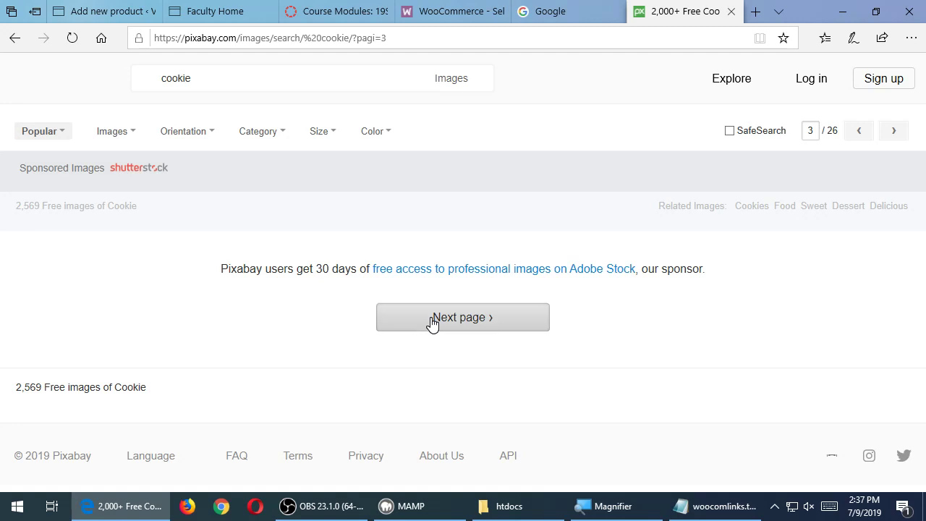
middle_click(432, 324)
click(665, 9)
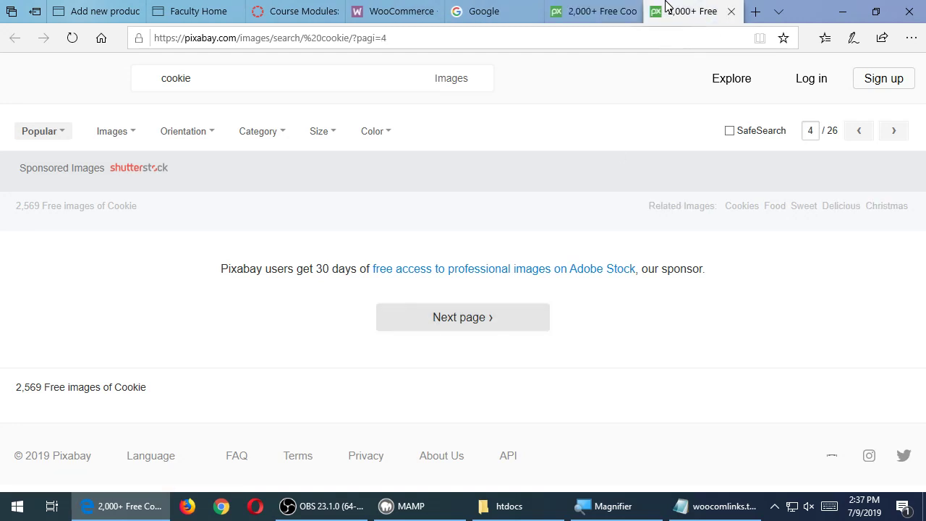
middle_click(667, 6)
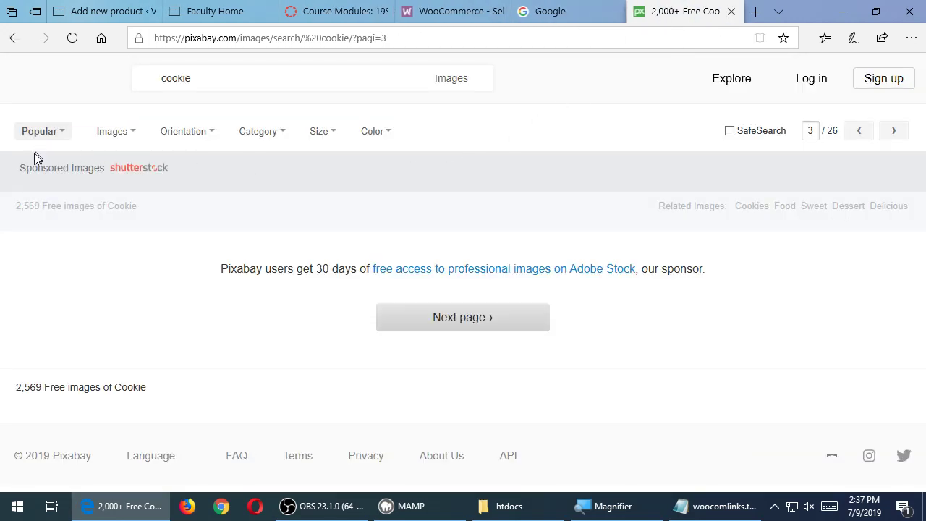
Search for "cookie" again from the Pixabay home page, try the second results page and go back
click(87, 92)
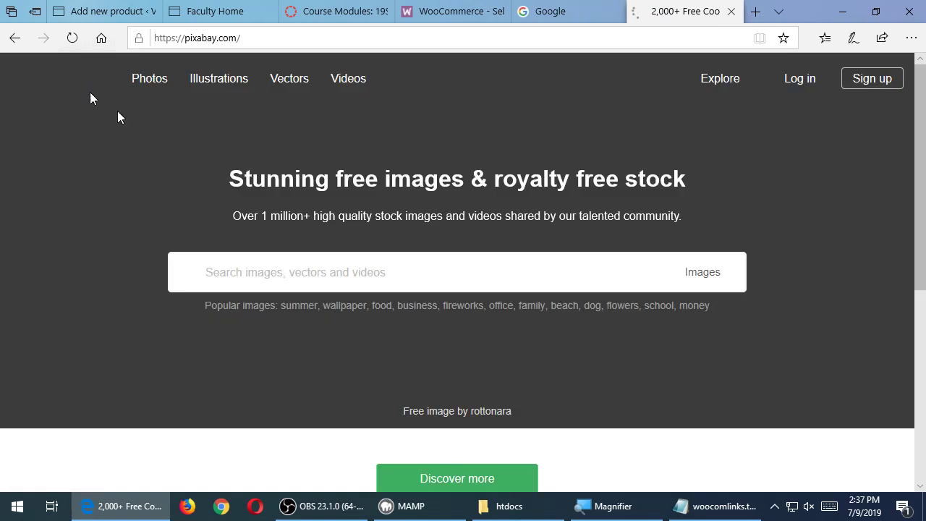
click(476, 277)
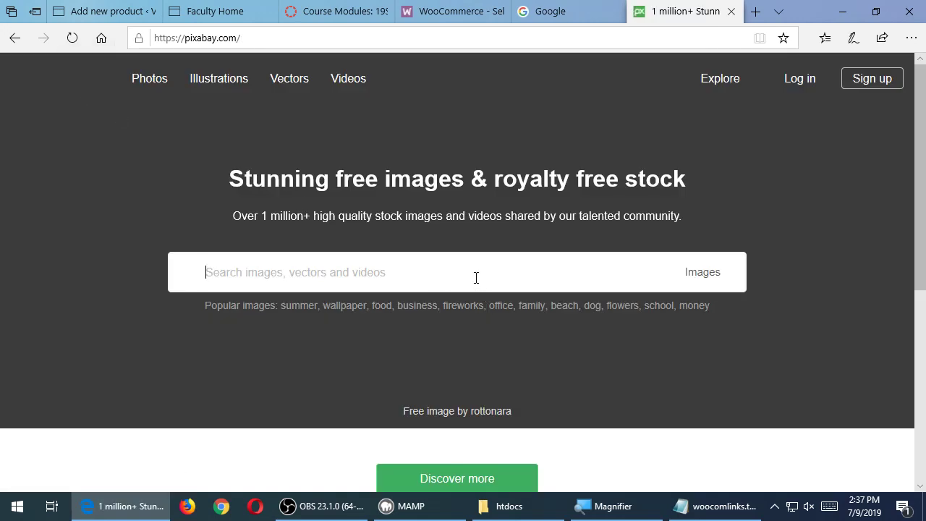
text(cookie)
key(Return)
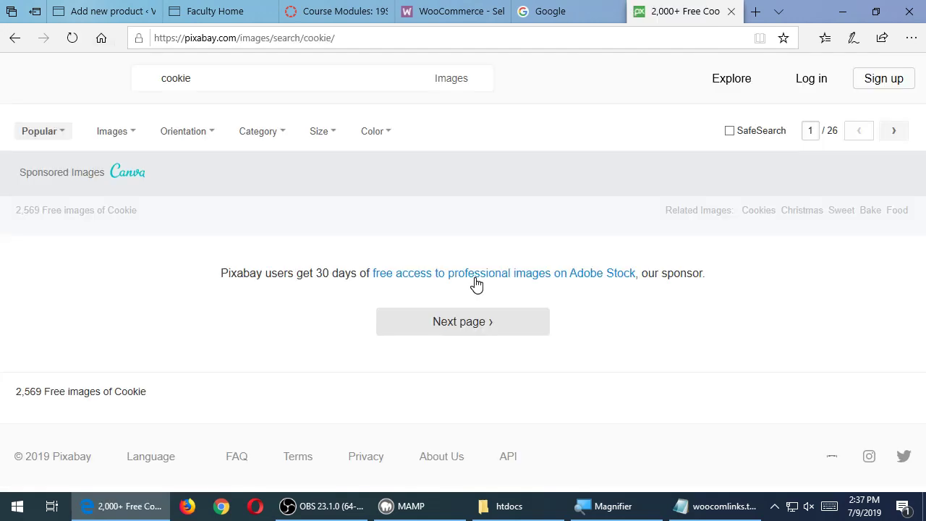
click(465, 329)
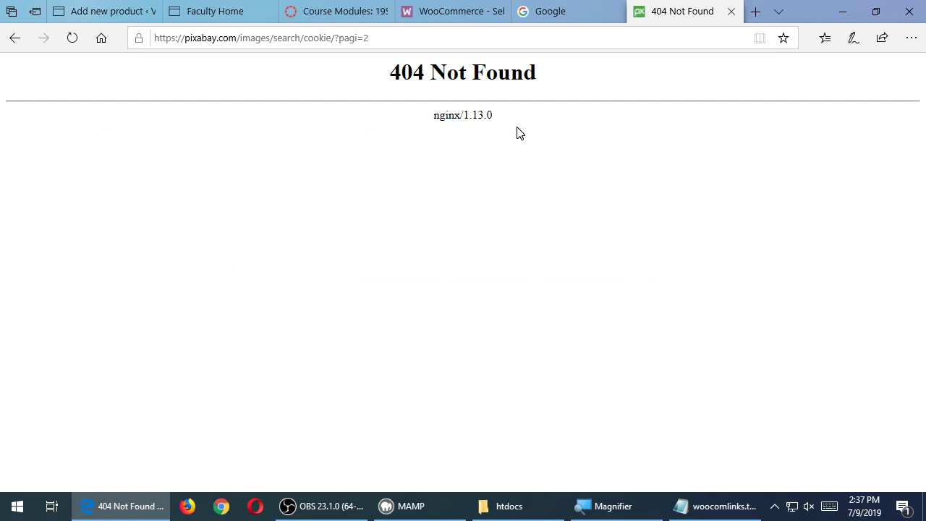
click(15, 40)
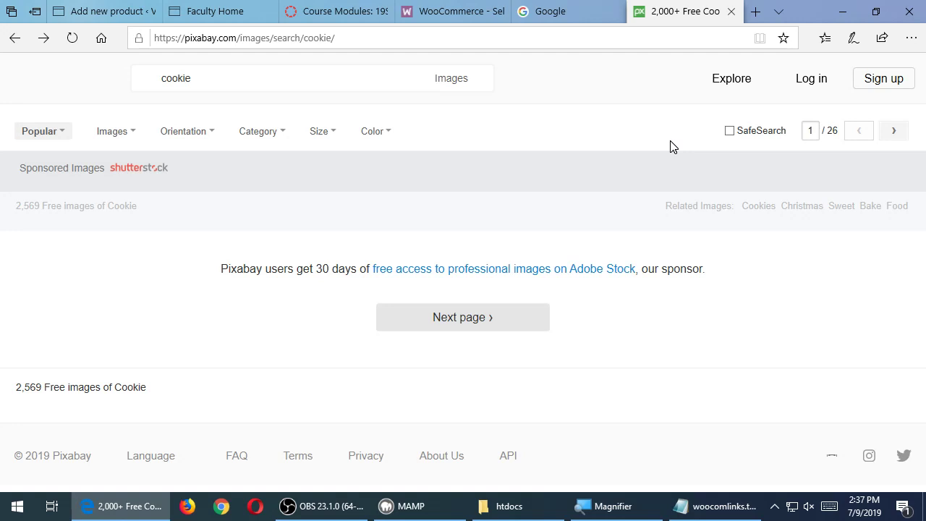
Open the free stock photo site pexels.com in a new browser tab
key(ctrl+t)
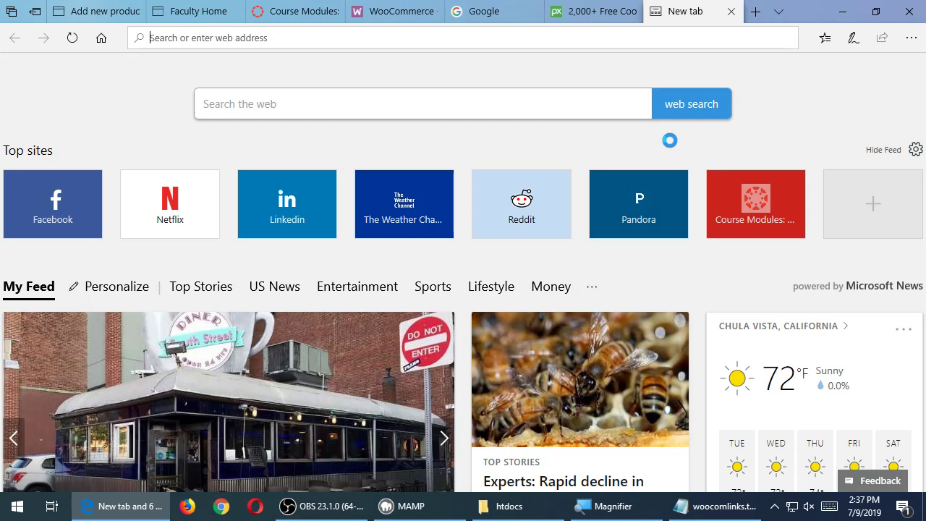
text(peex)
key(BackSpace)
key(BackSpace)
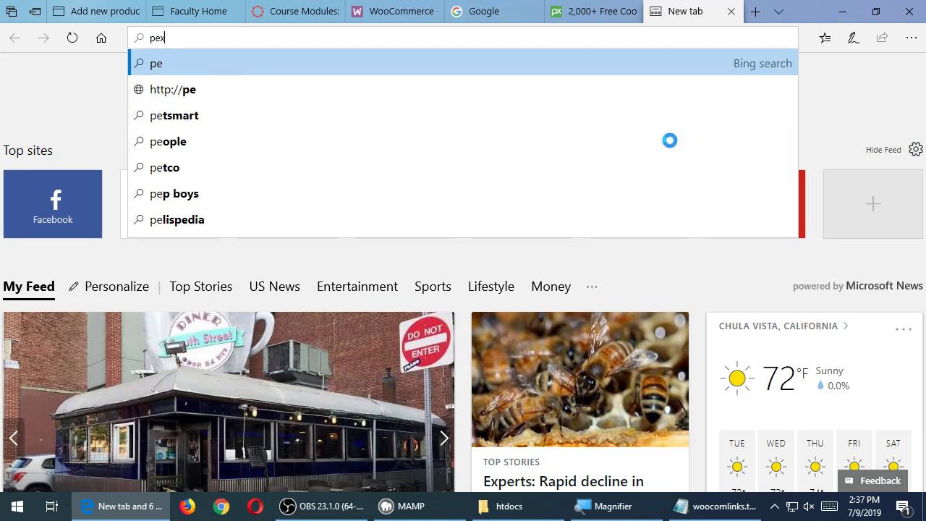
text(xels.com)
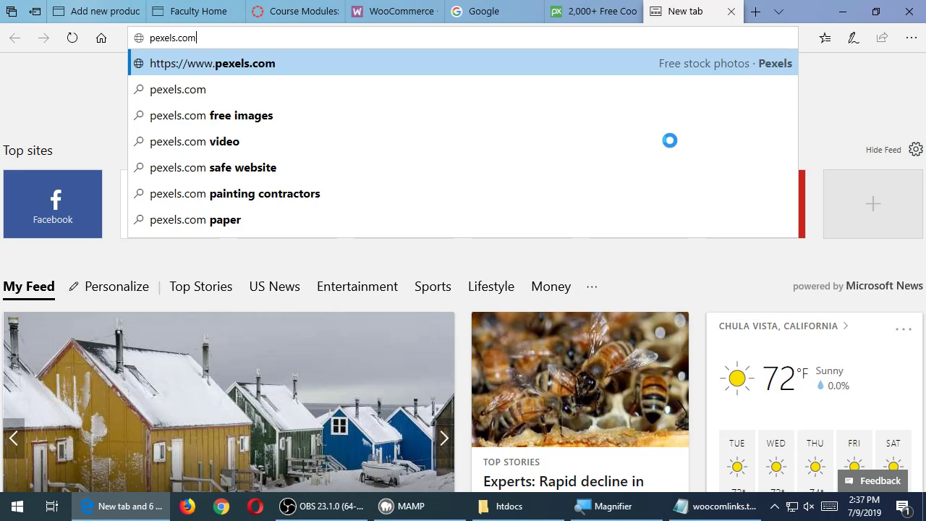
key(Return)
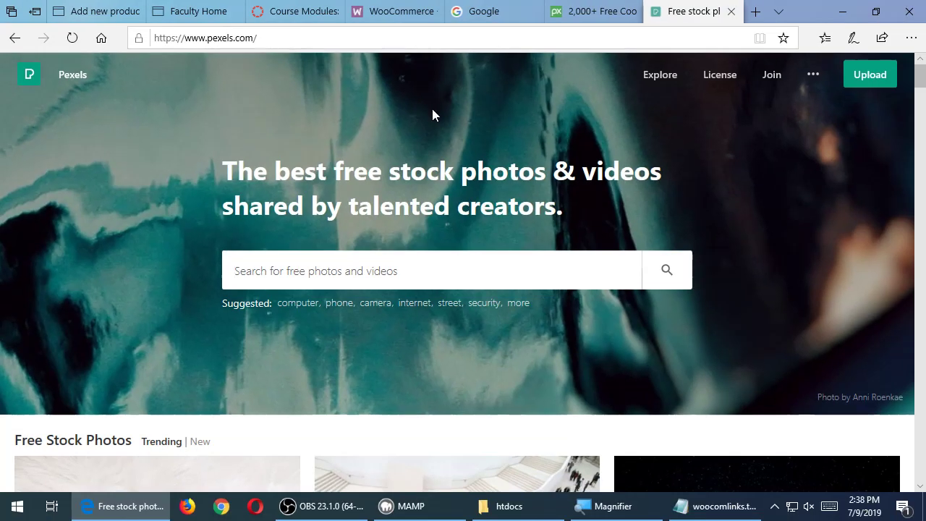
Search Pexels for "chocolate chip cookies"
click(458, 270)
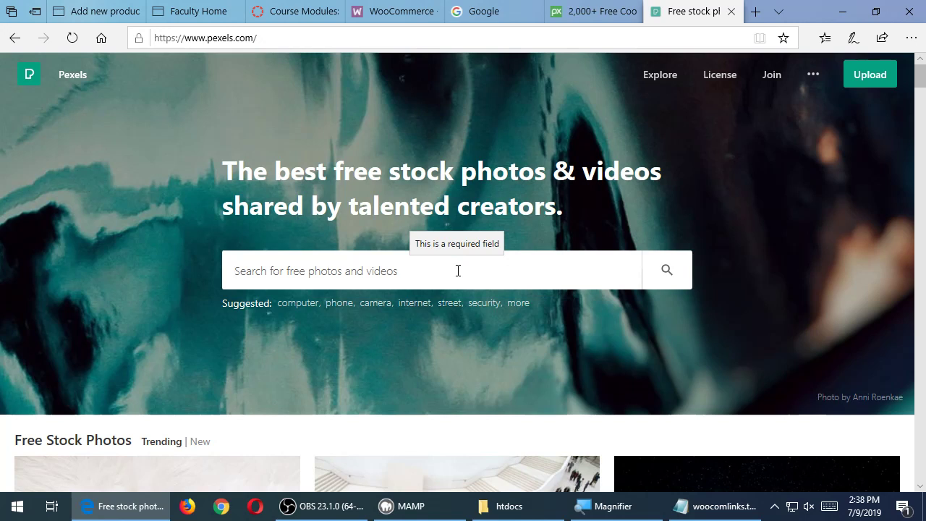
text(chocolate chip cooki)
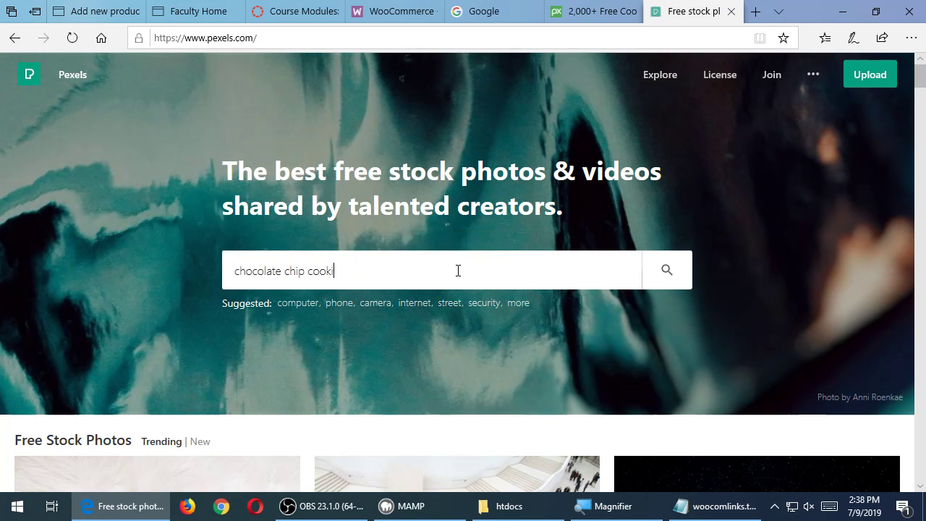
text(es)
key(Return)
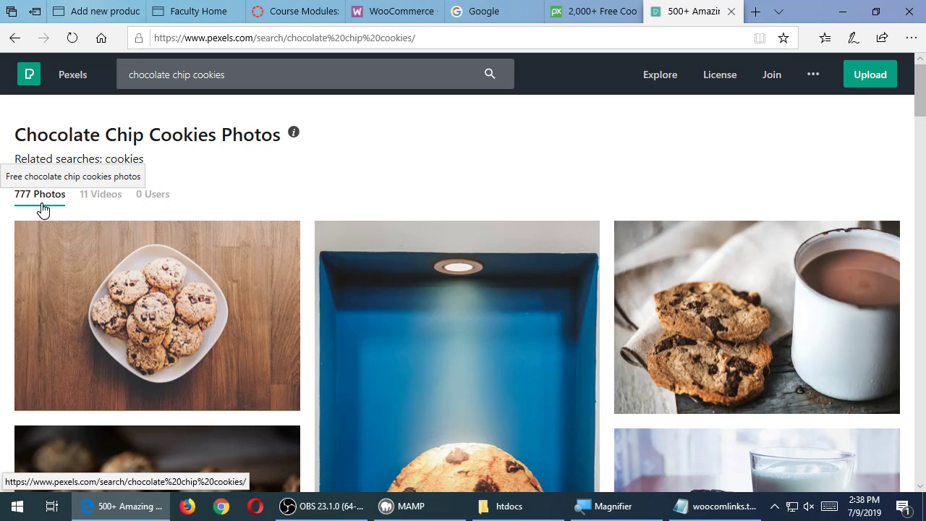
Look through the chocolate chip cookies photo results for a picture that suits the product
scroll(536, 205, down, 6)
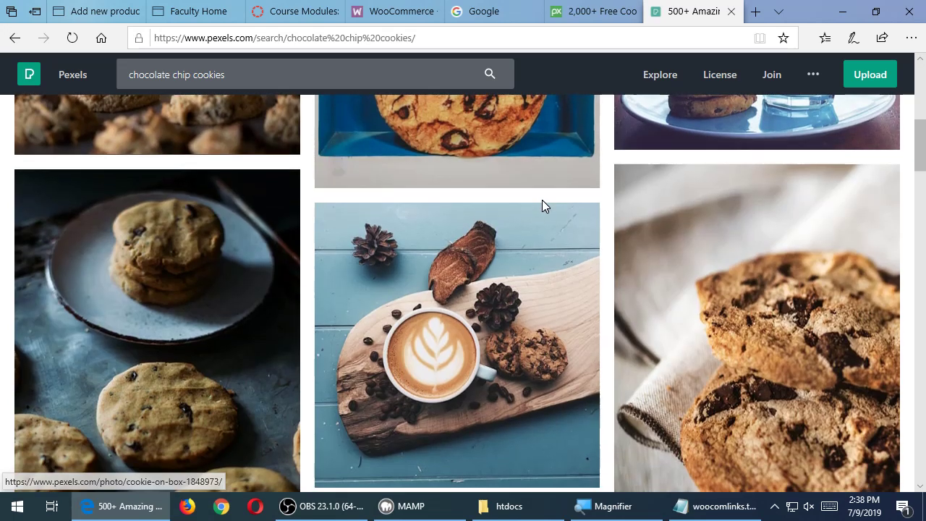
scroll(545, 206, down, 15)
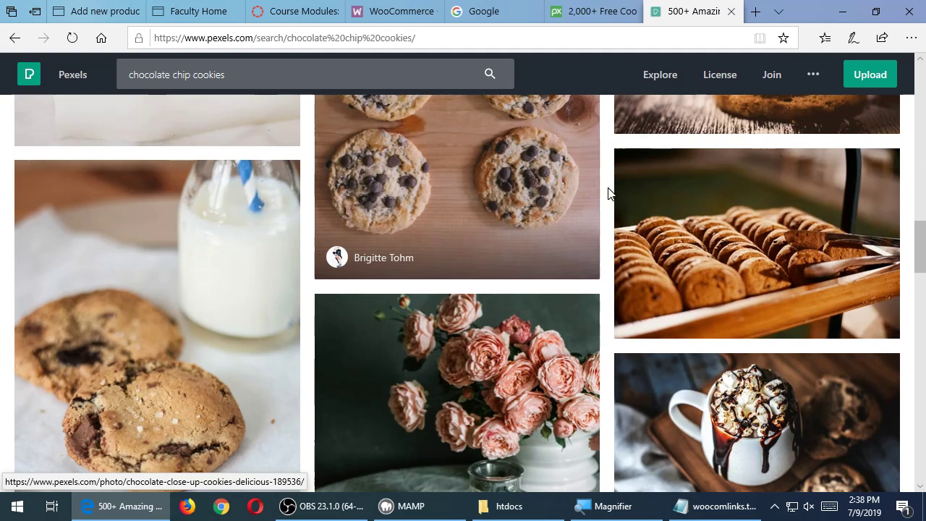
scroll(612, 195, down, 2)
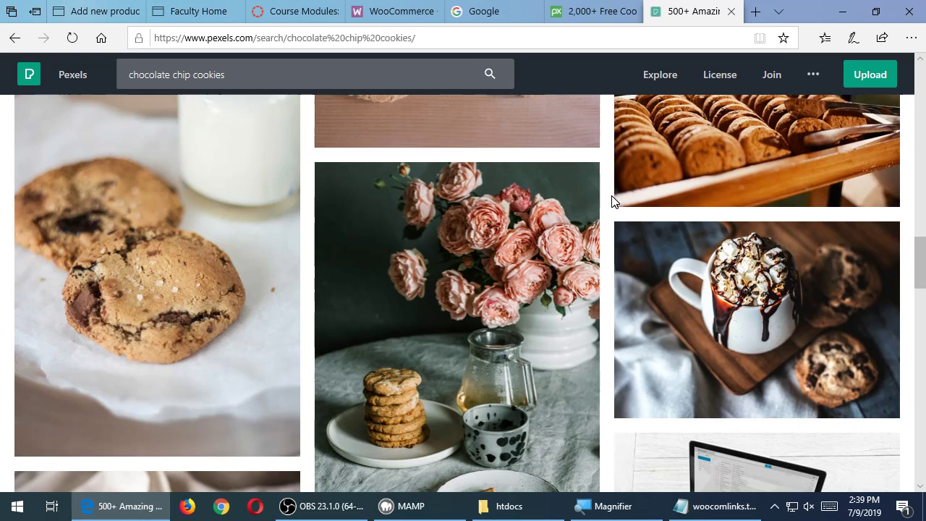
scroll(615, 202, down, 4)
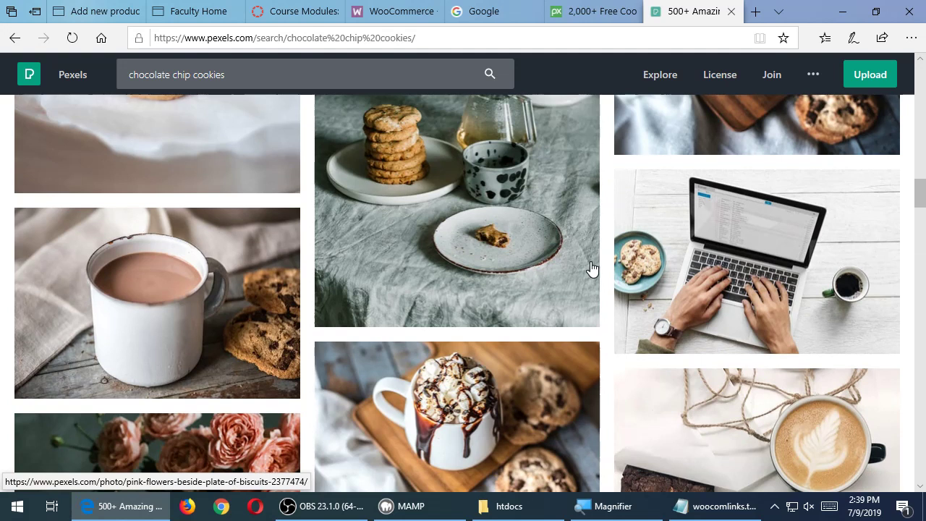
scroll(591, 266, down, 4)
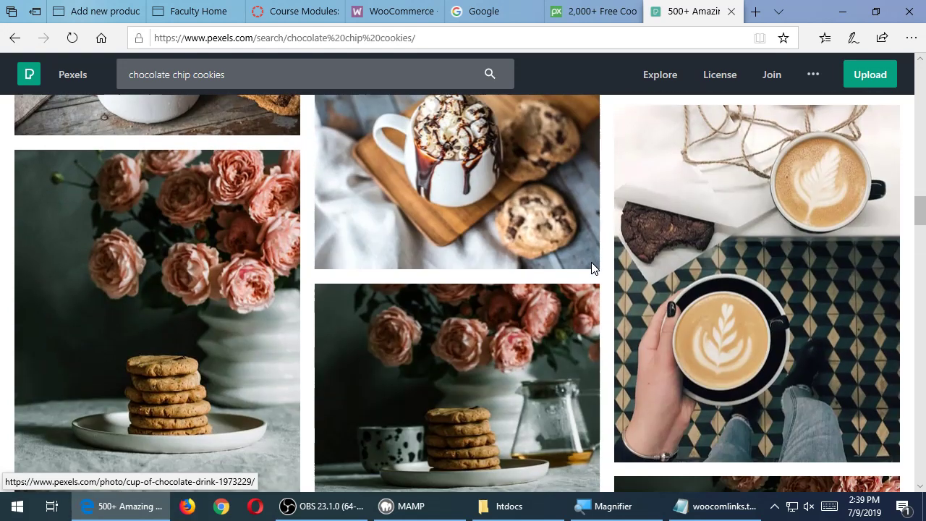
scroll(591, 266, down, 2)
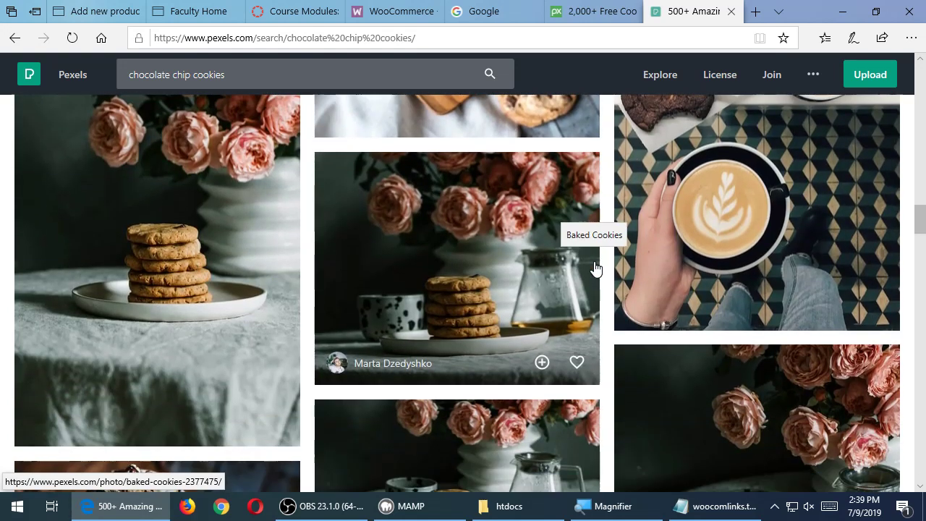
scroll(593, 267, up, 4)
scroll(599, 268, up, 6)
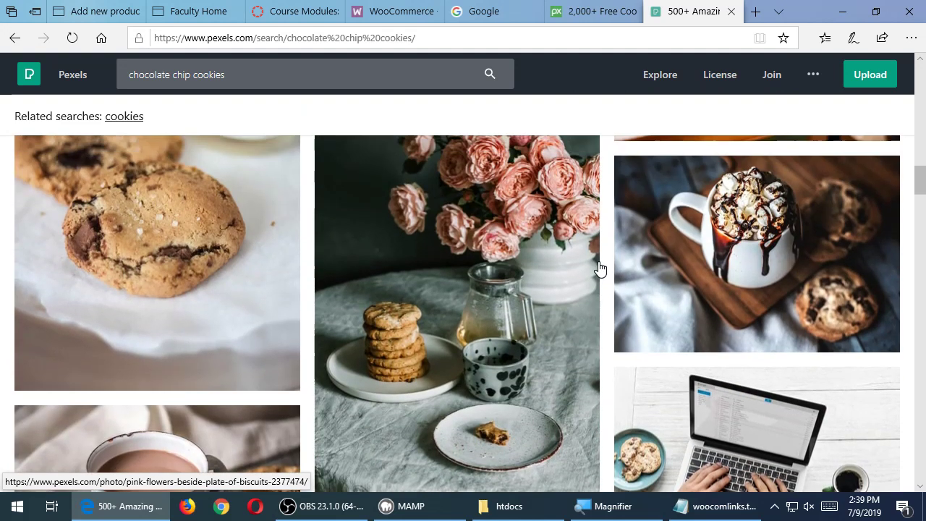
scroll(599, 268, up, 1)
scroll(599, 269, down, 1)
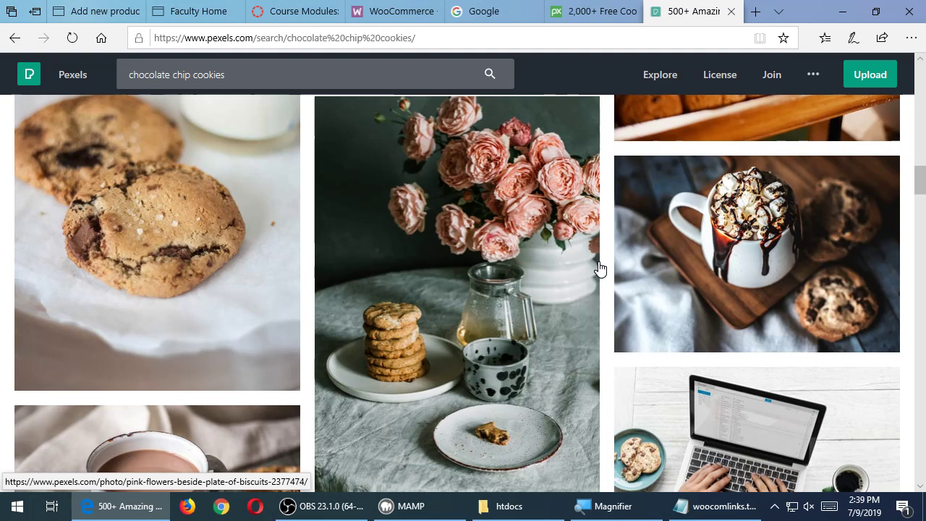
scroll(506, 308, up, 2)
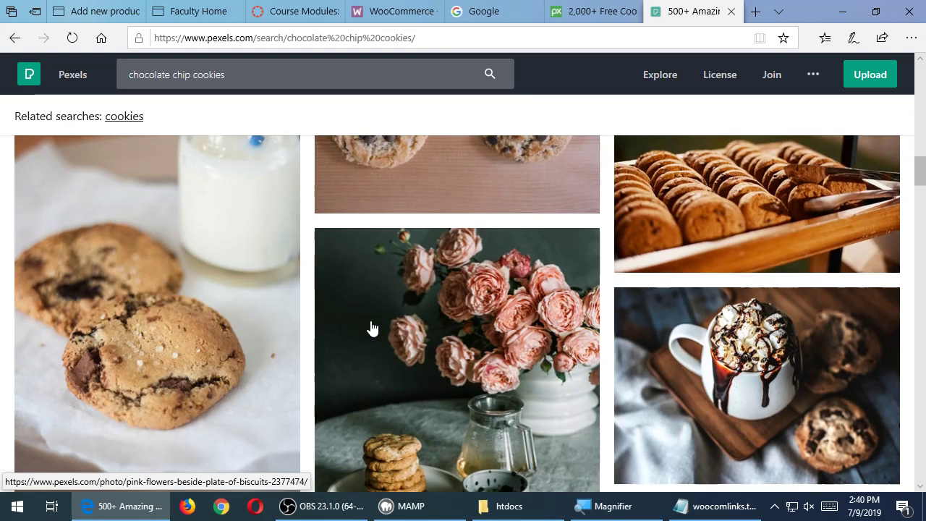
scroll(371, 328, up, 4)
scroll(324, 341, up, 1)
scroll(325, 340, down, 2)
scroll(279, 337, down, 1)
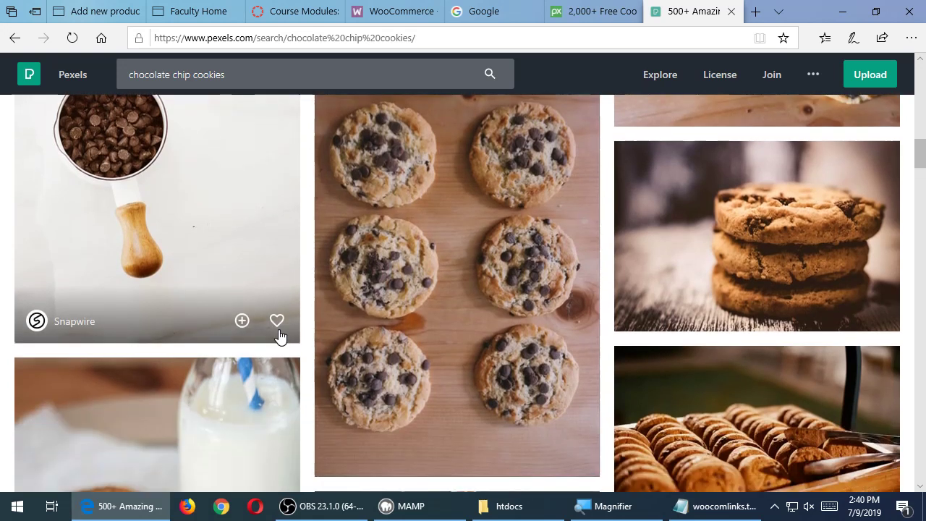
scroll(299, 335, down, 5)
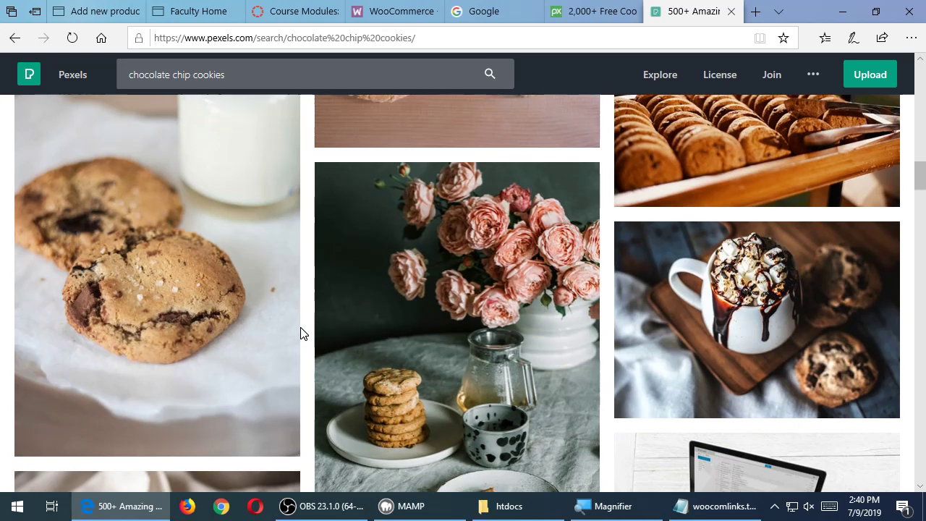
scroll(303, 334, down, 10)
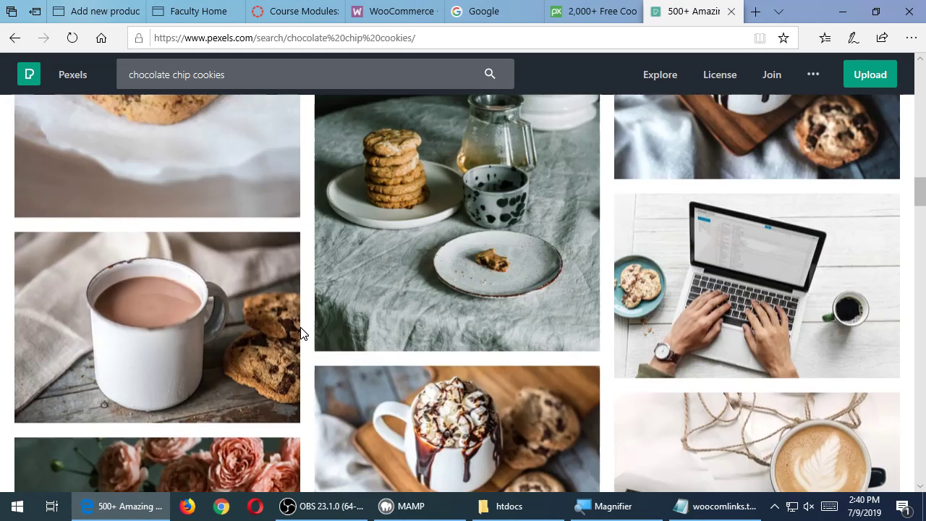
scroll(303, 333, down, 10)
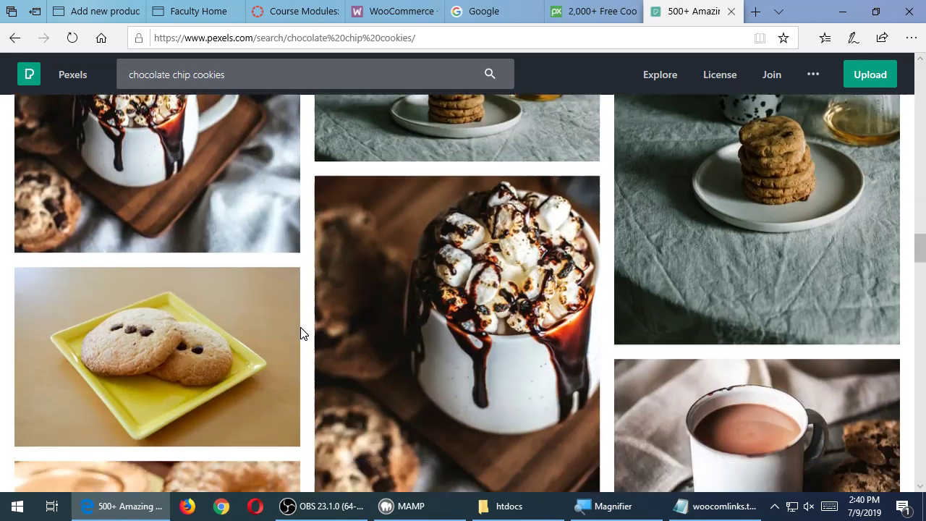
scroll(303, 333, down, 2)
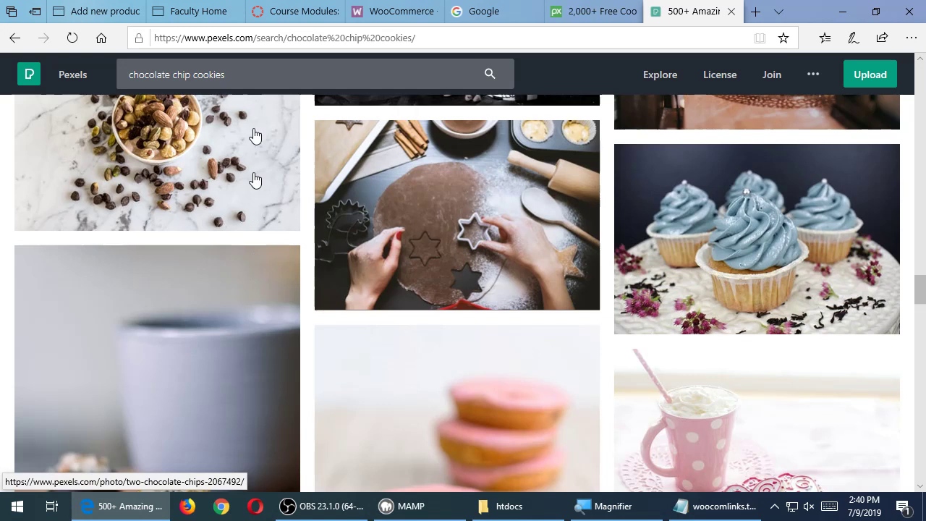
click(292, 11)
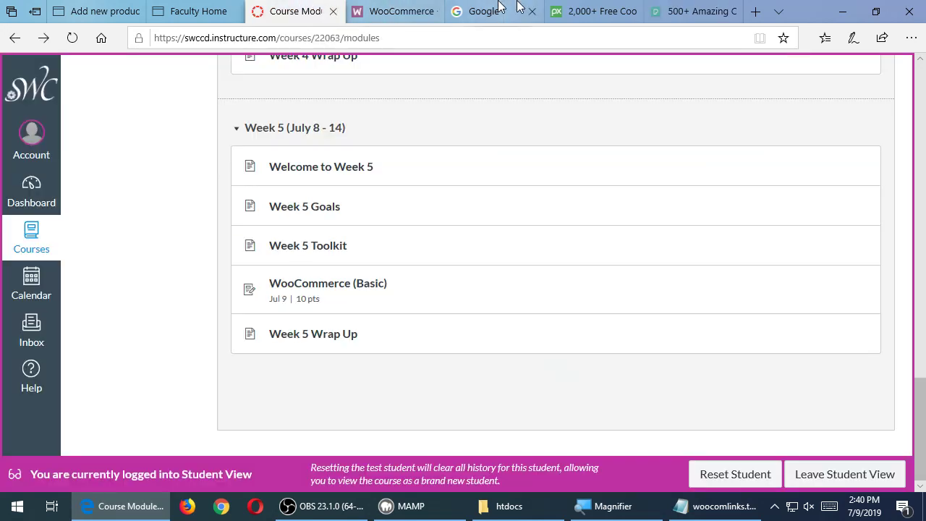
click(591, 11)
click(672, 11)
scroll(582, 208, down, 6)
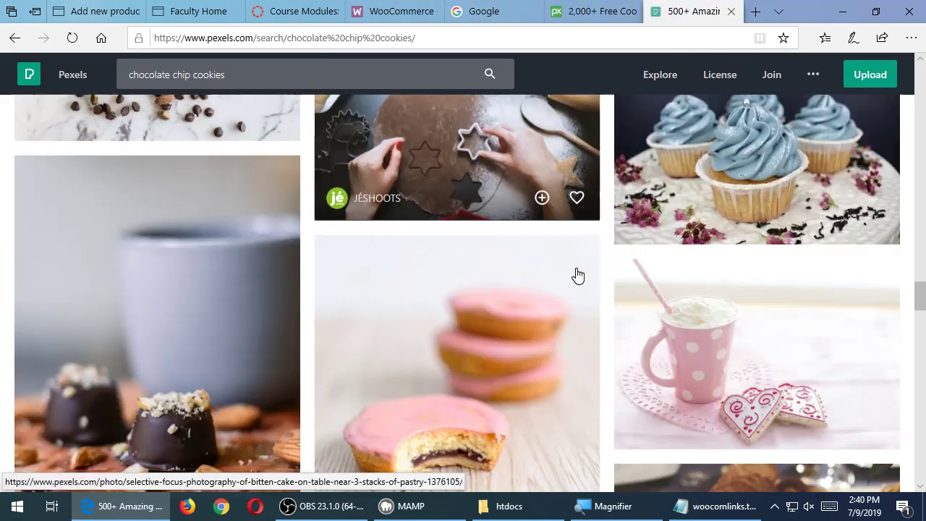
scroll(577, 266, down, 15)
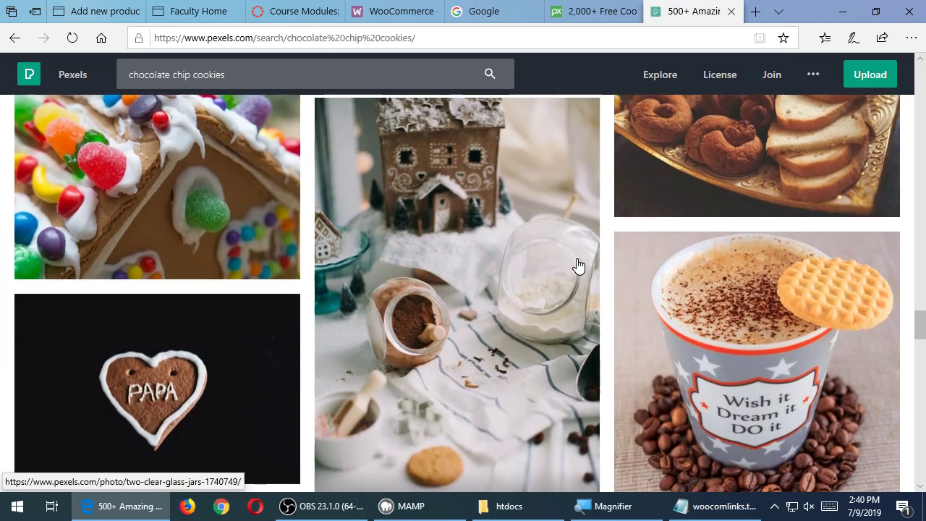
scroll(579, 265, down, 10)
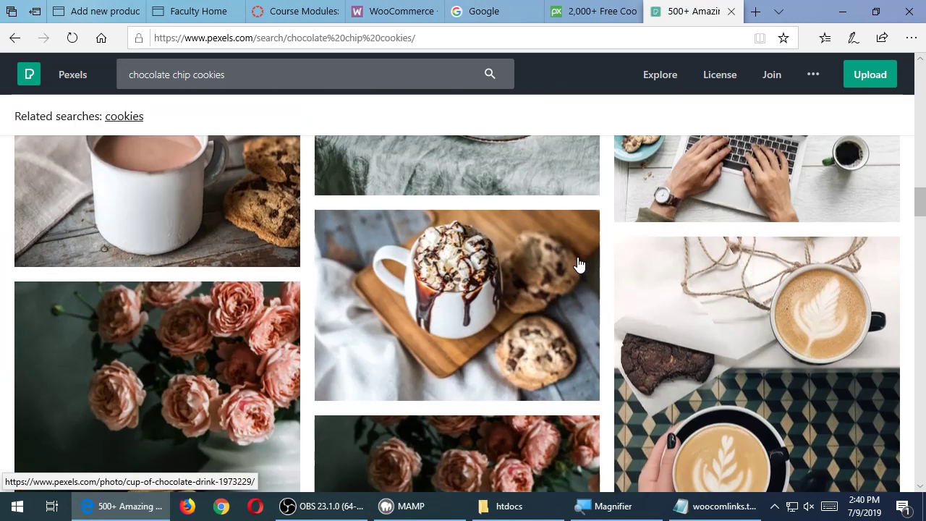
Download the photo of two baked cookies beside a milk bottle in Small size (640 x 960), save it and show it in its folder
click(177, 215)
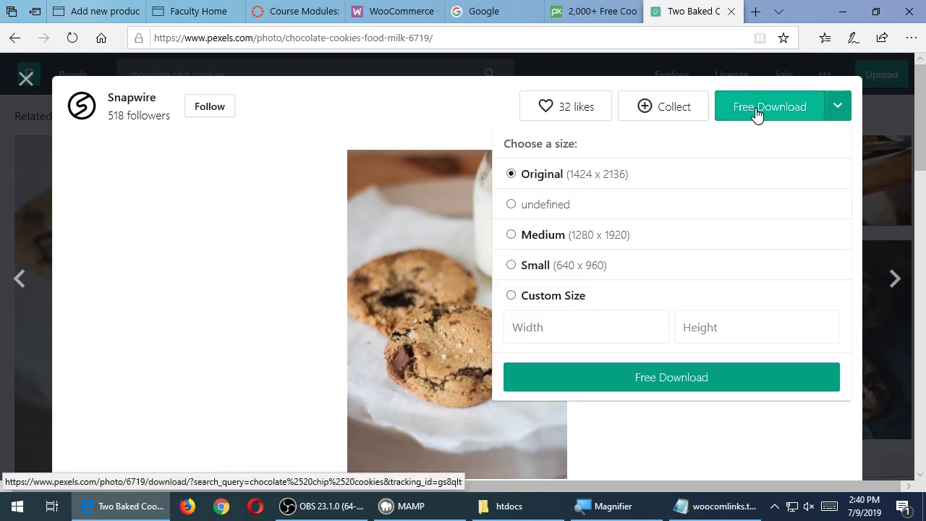
mouse_move(842, 108)
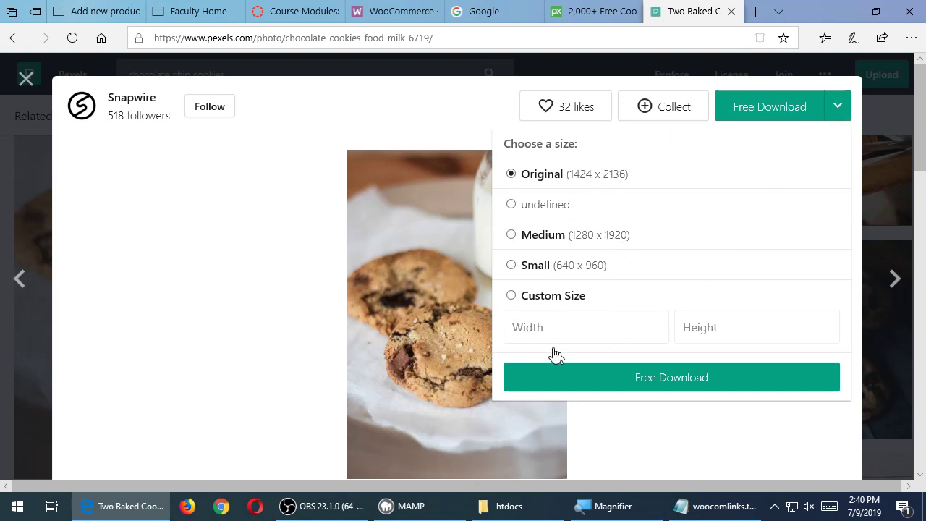
click(532, 268)
click(714, 380)
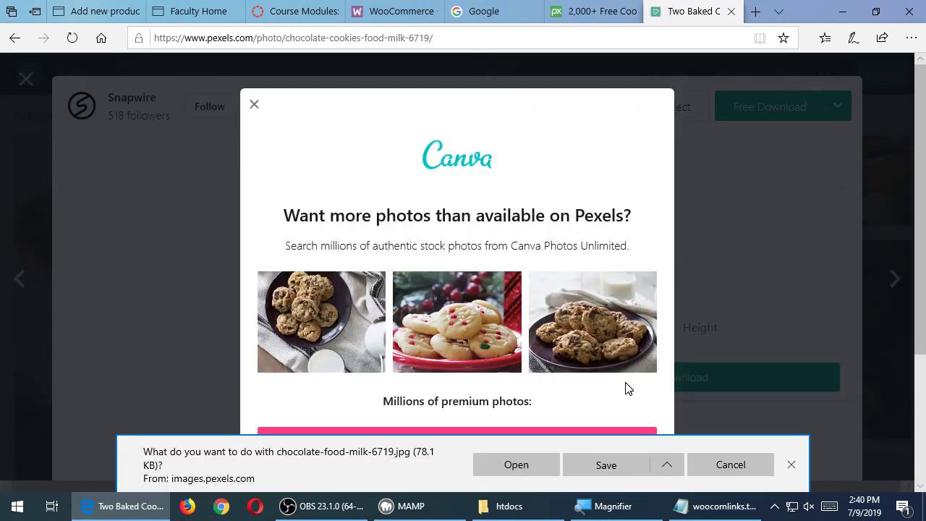
click(614, 471)
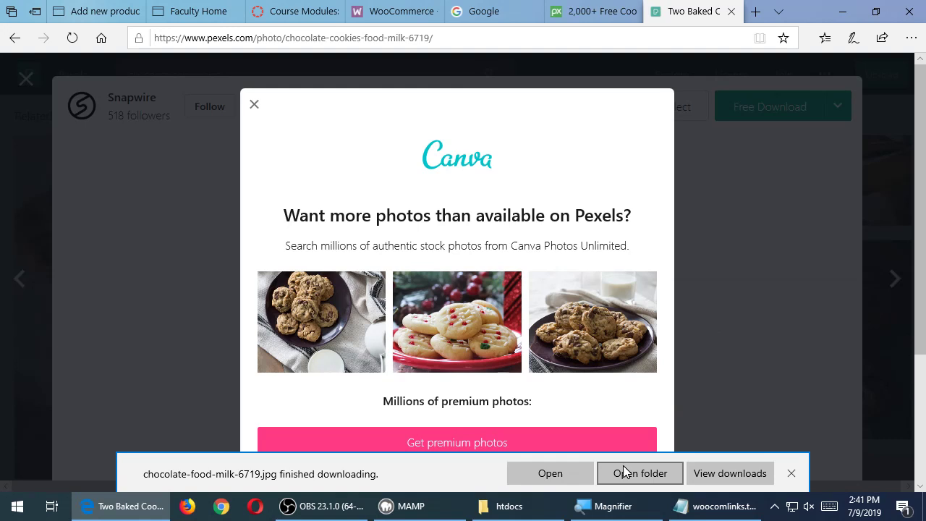
click(623, 471)
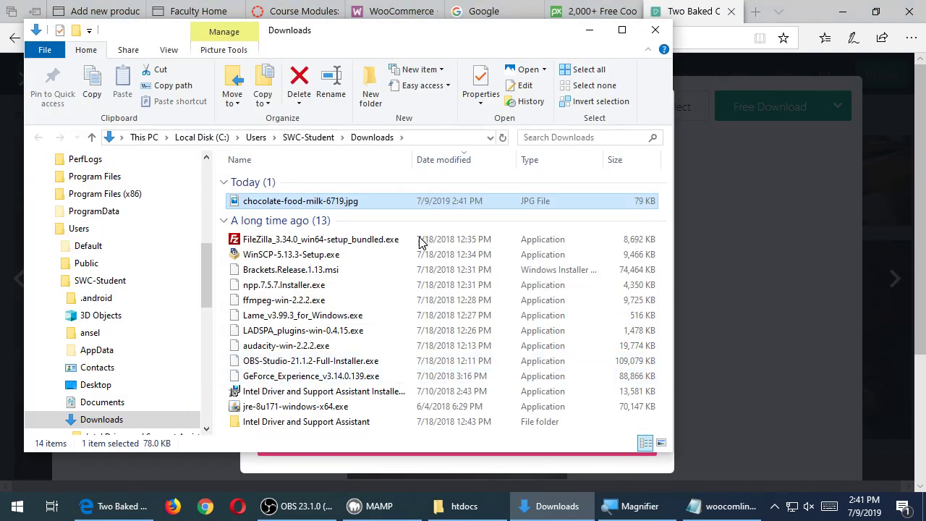
drag(319, 40, 460, 79)
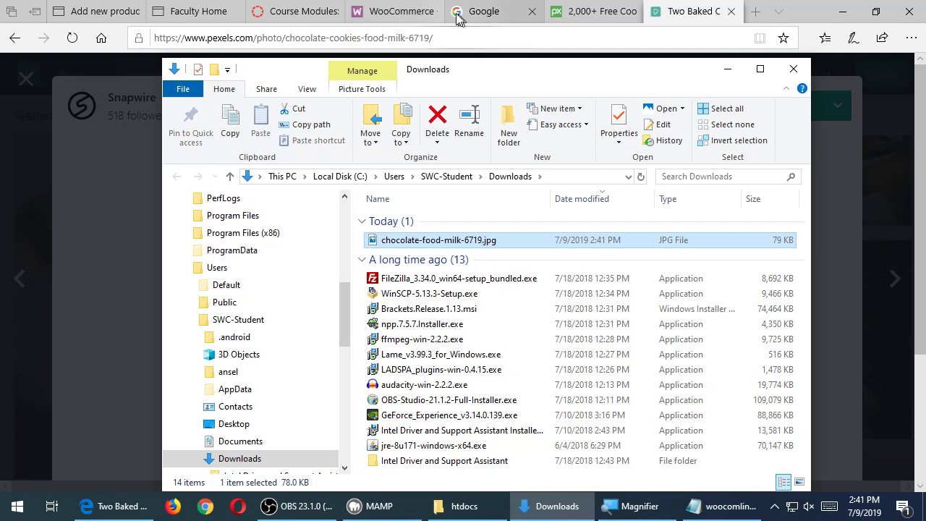
Close the WooCommerce, Google and Pixabay tabs and return to the product image upload dialog on the Add new product page
click(411, 9)
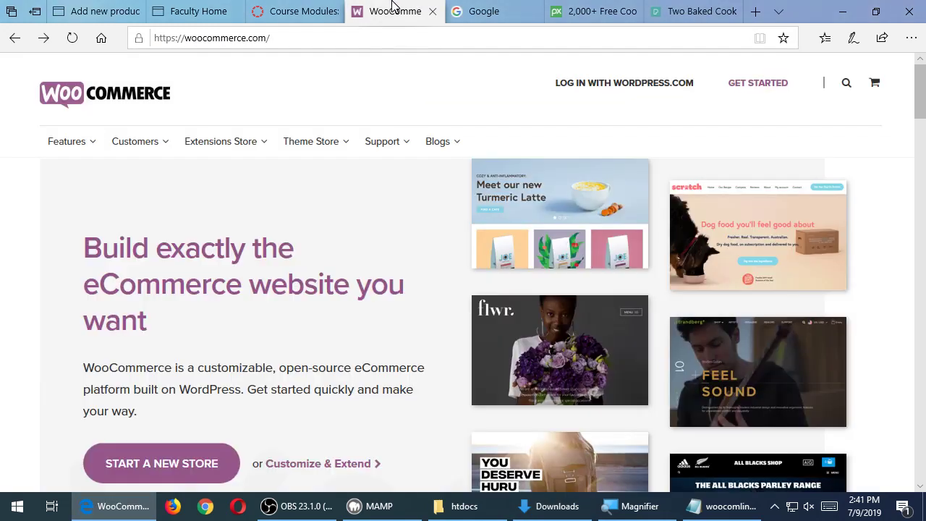
middle_click(393, 6)
middle_click(395, 6)
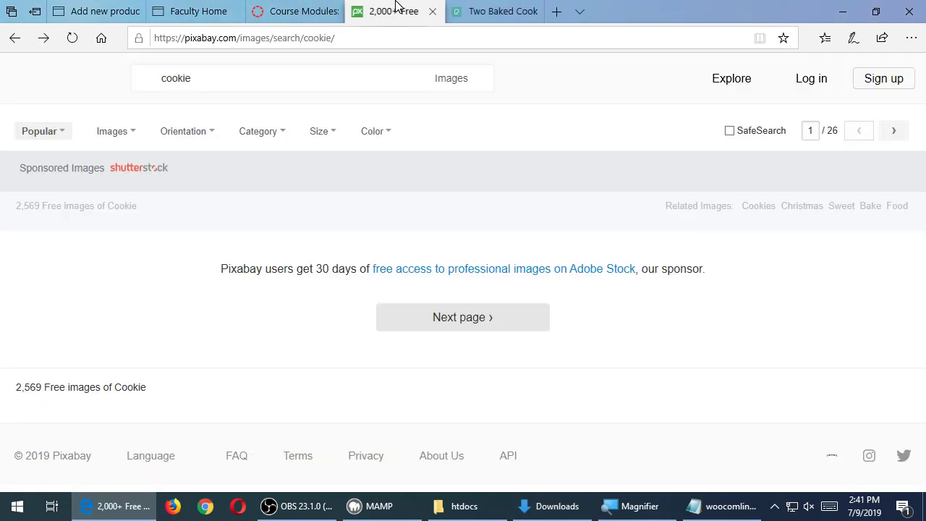
middle_click(395, 6)
click(304, 8)
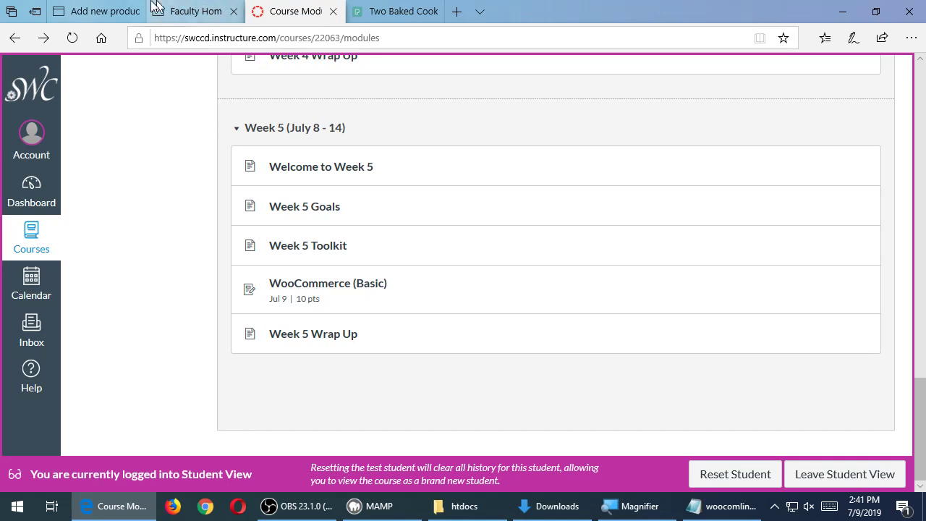
click(101, 11)
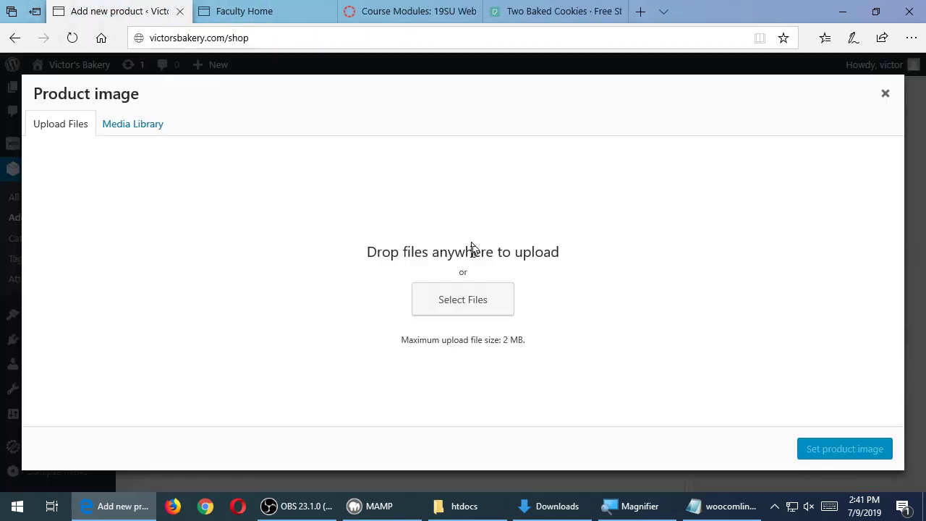
Upload chocolate-food-milk-6719.jpg from the Downloads folder to the media library for the product image
click(474, 306)
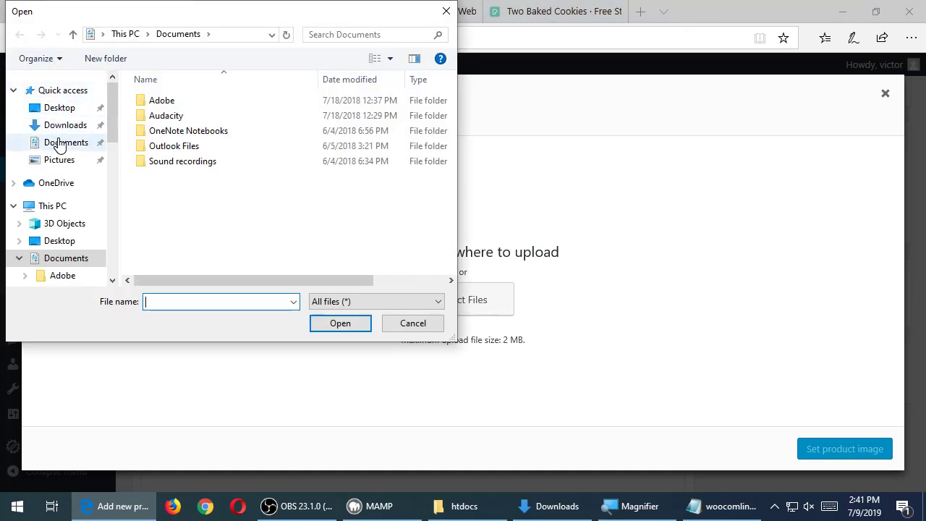
click(64, 125)
click(201, 124)
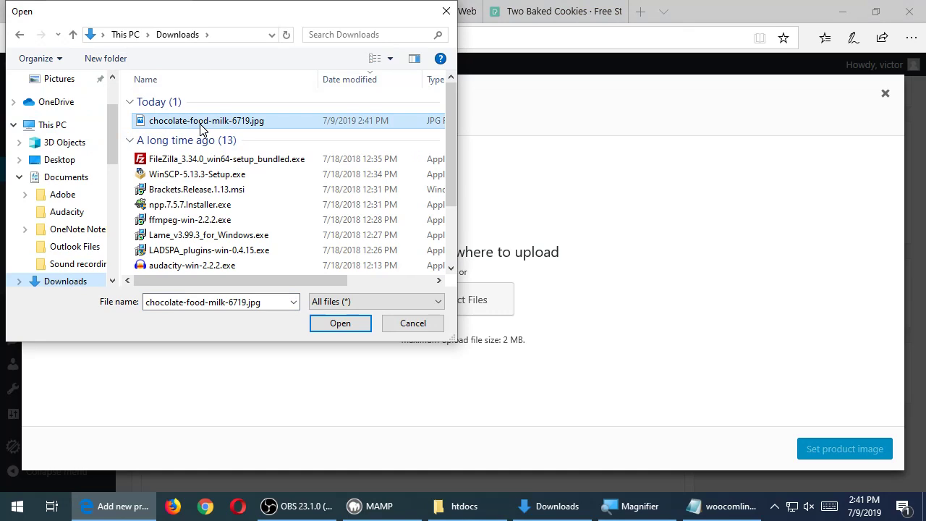
double_click(202, 124)
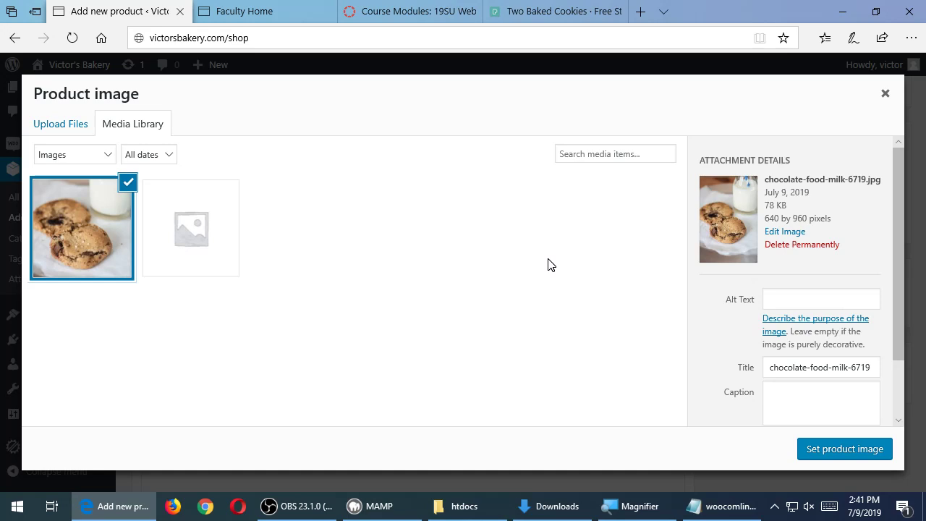
scroll(716, 286, down, 2)
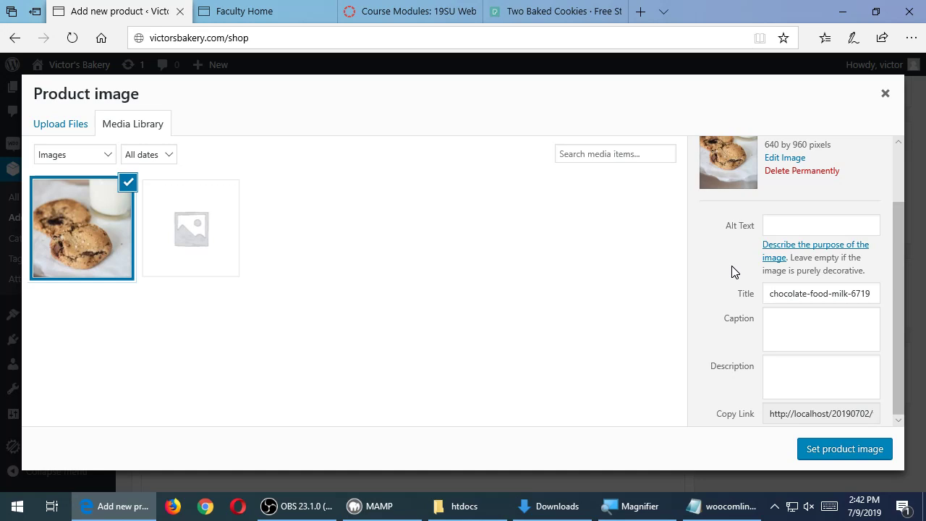
click(814, 226)
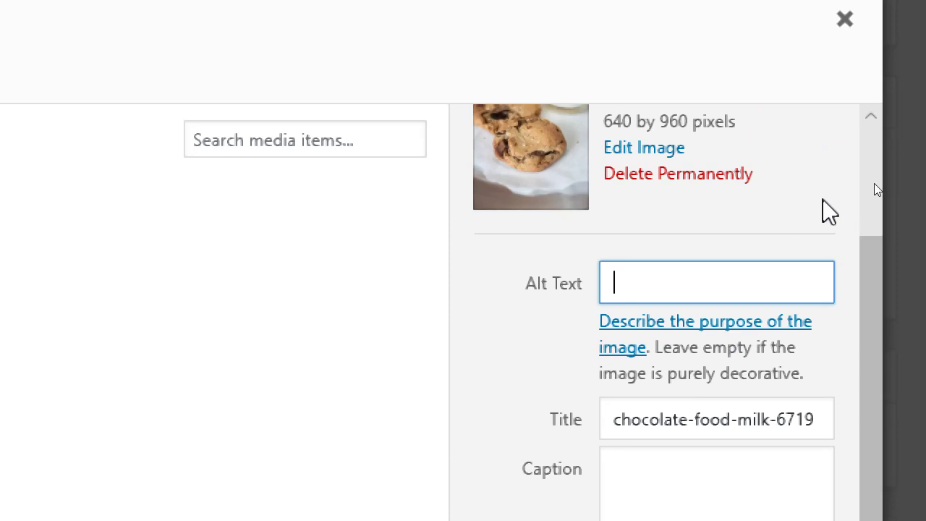
text(Cookie)
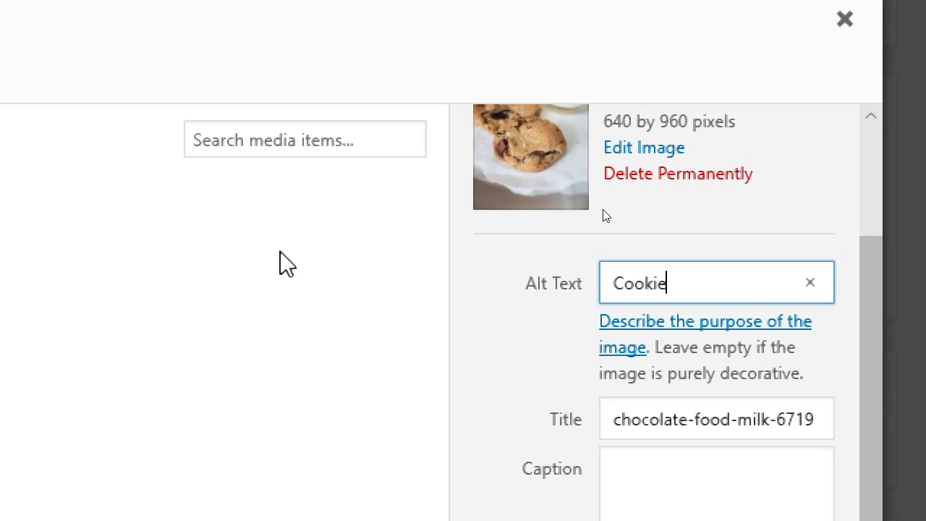
key(BackSpace)
key(BackSpace)
key(BackSpace)
key(BackSpace)
key(BackSpace)
key(BackSpace)
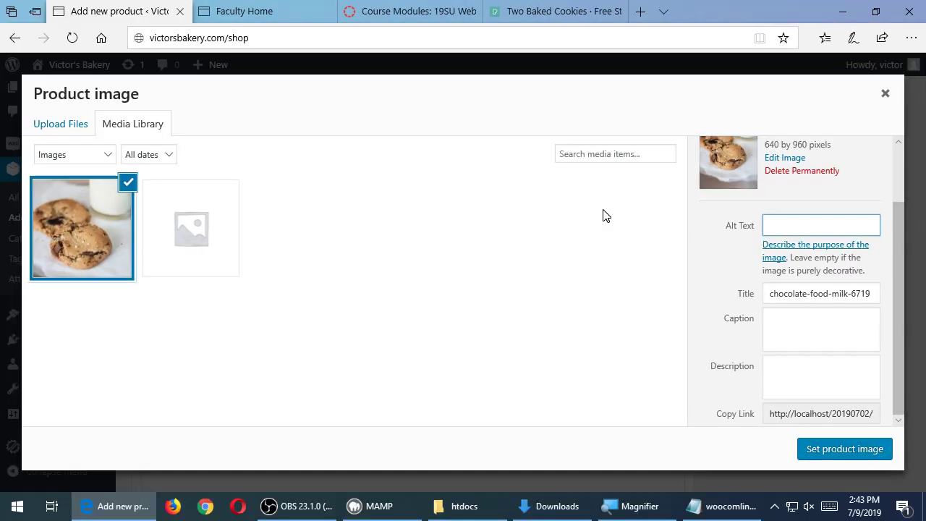
Look at the Campus Apps on the Faculty Home page and return to the product image dialog
click(293, 11)
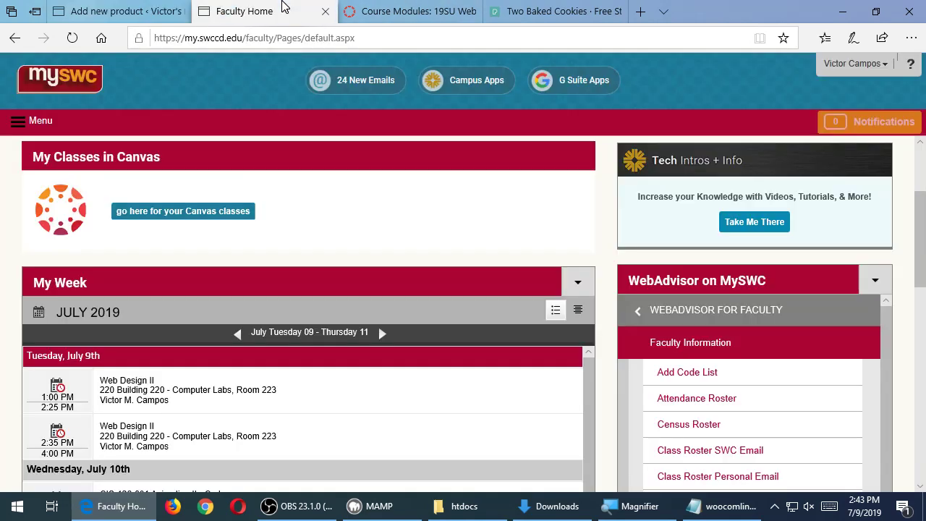
click(143, 7)
click(246, 9)
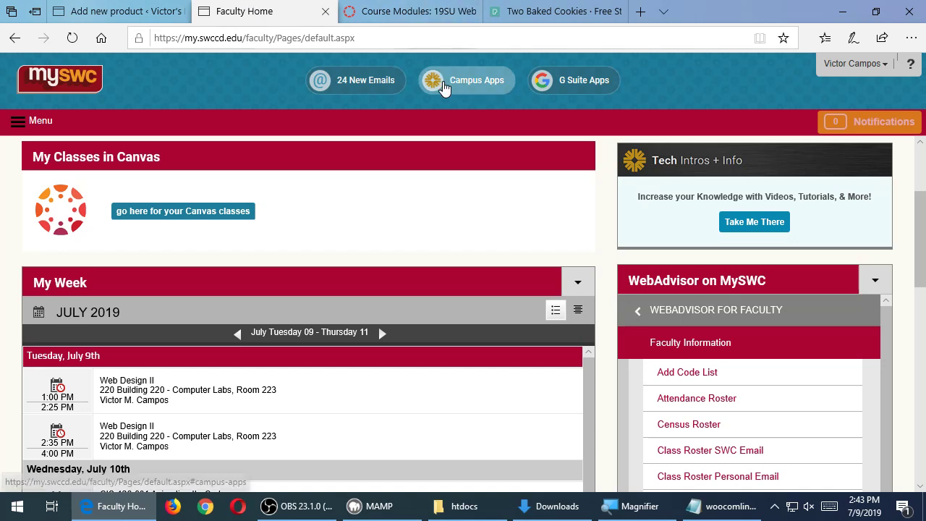
click(443, 82)
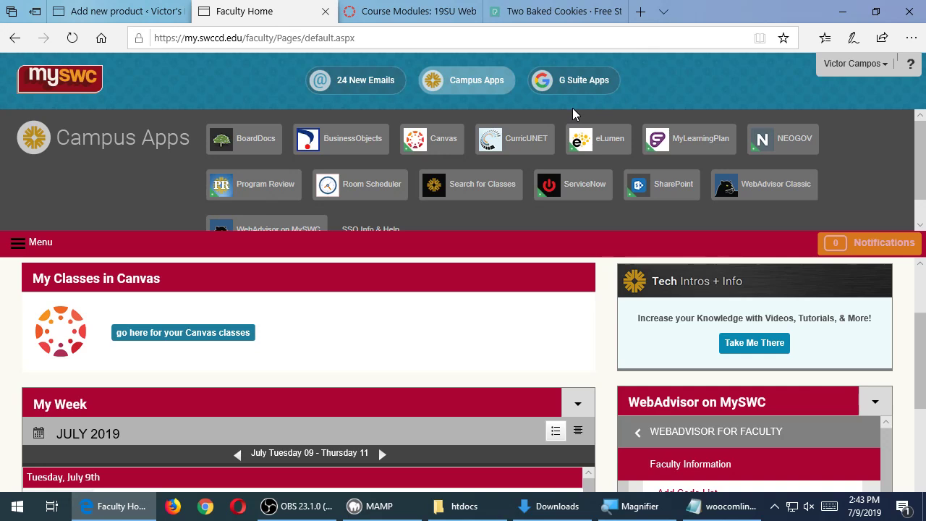
click(153, 11)
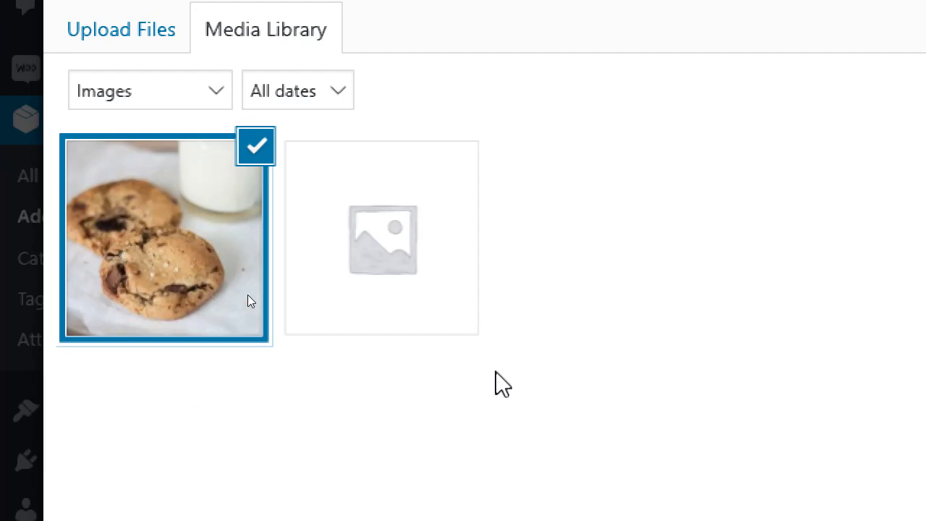
Set the cookie image's alt text to "Chocolate Cookie batch"
click(673, 269)
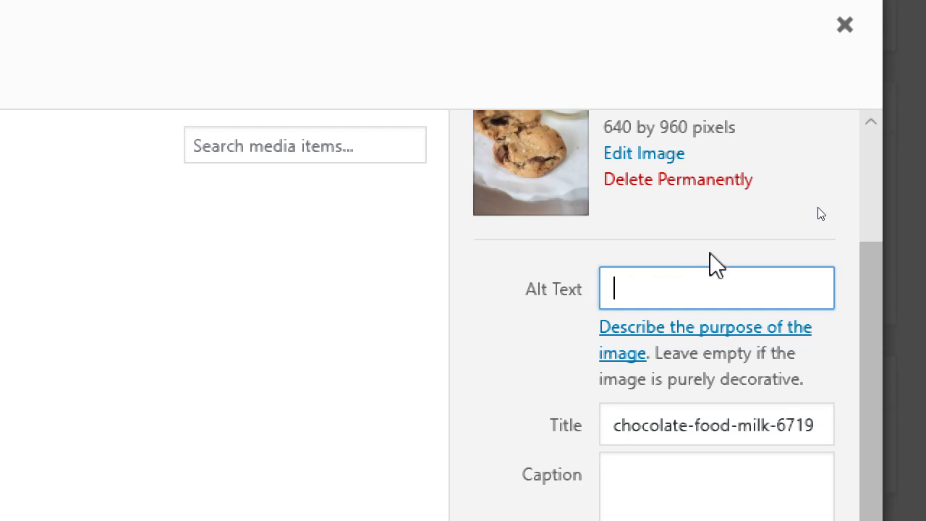
text(Cookie)
key(Home)
text(Chocolate)
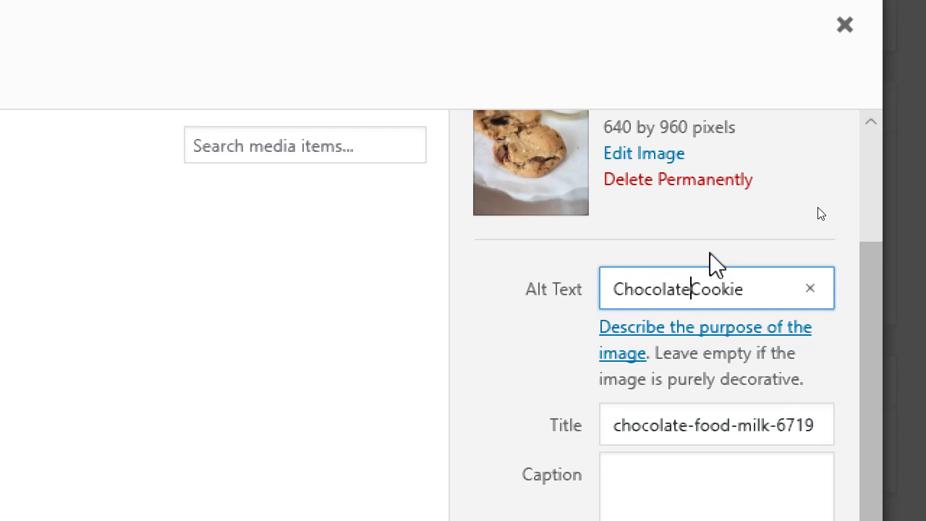
key(End)
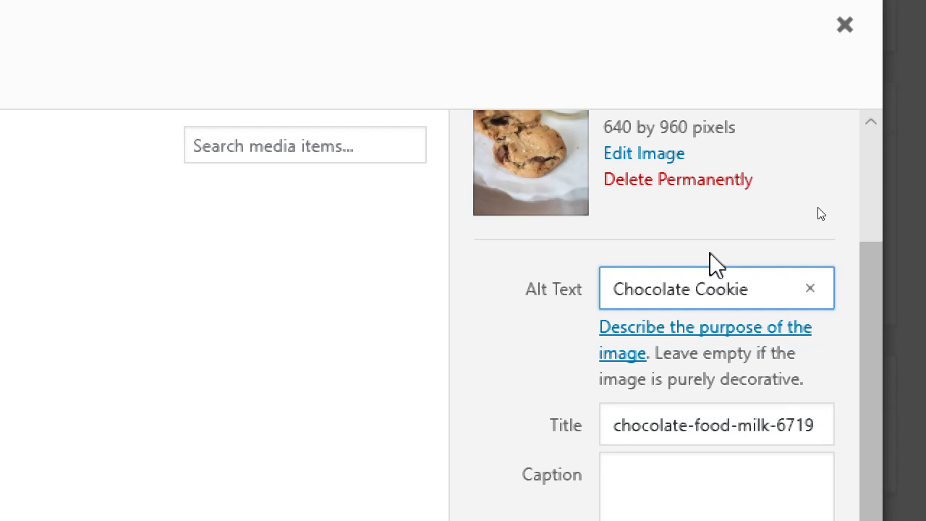
text(on sale)
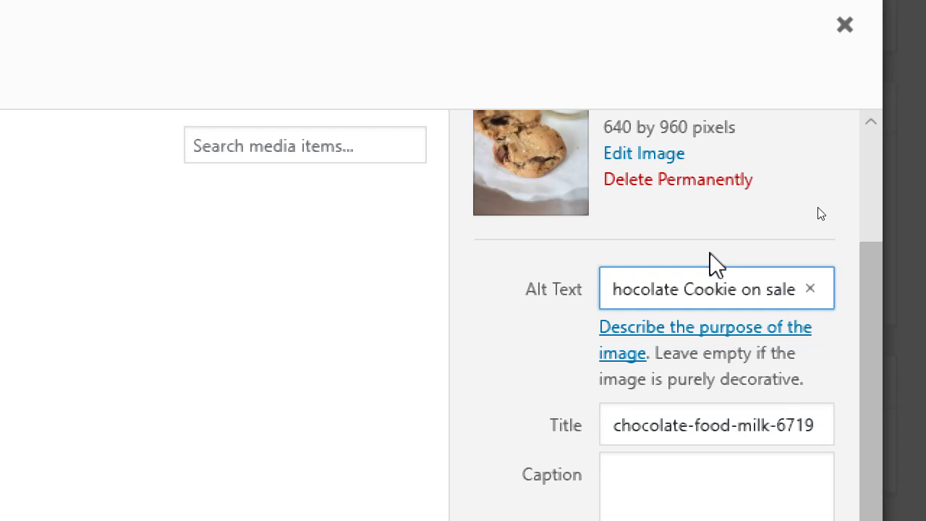
key(Home)
key(BackSpace)
key(BackSpace)
key(BackSpace)
key(BackSpace)
key(BackSpace)
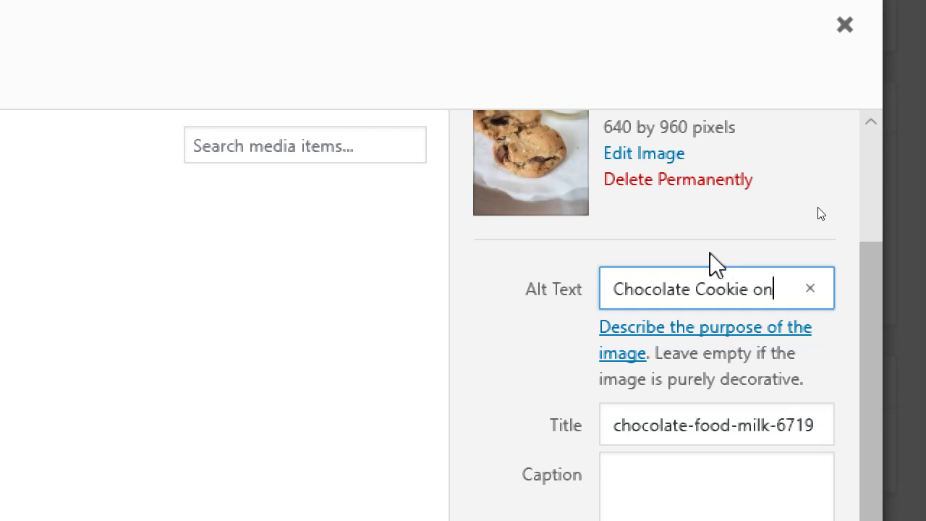
text(batch)
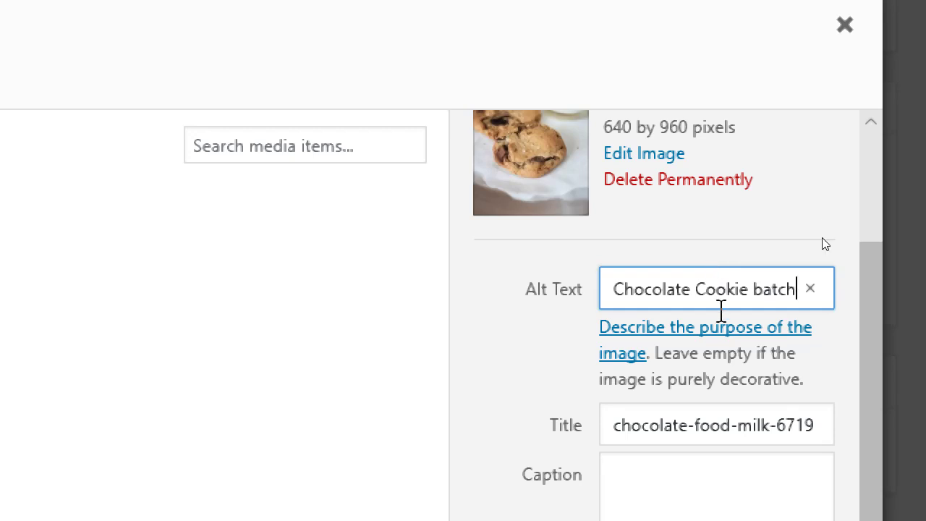
scroll(720, 325, down, 2)
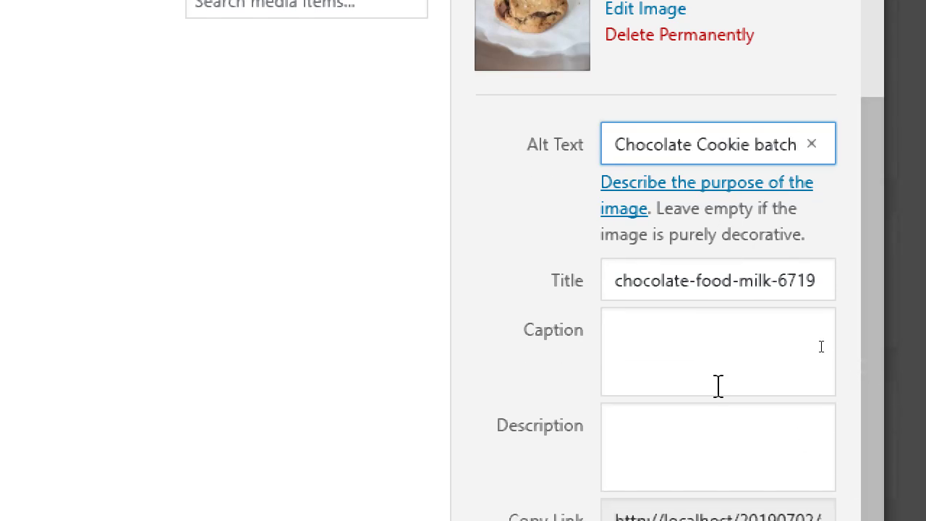
double_click(633, 137)
double_click(726, 143)
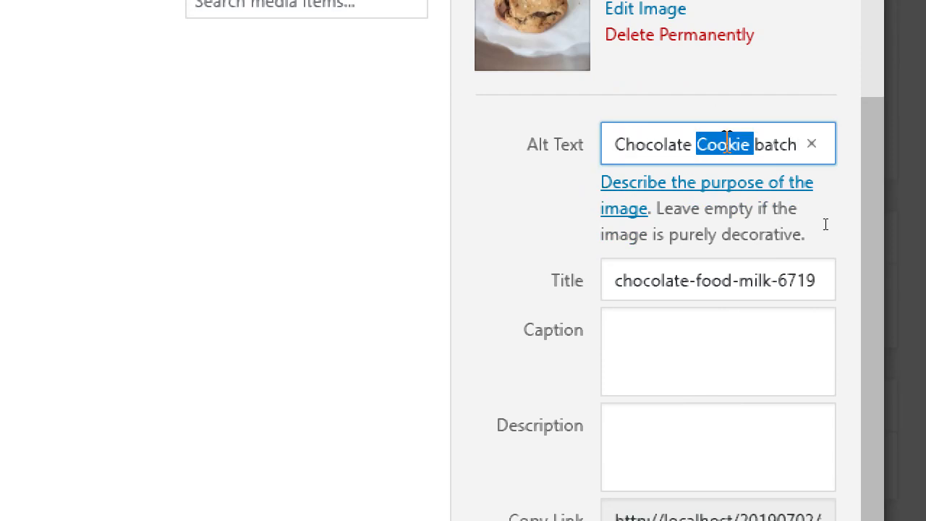
click(778, 139)
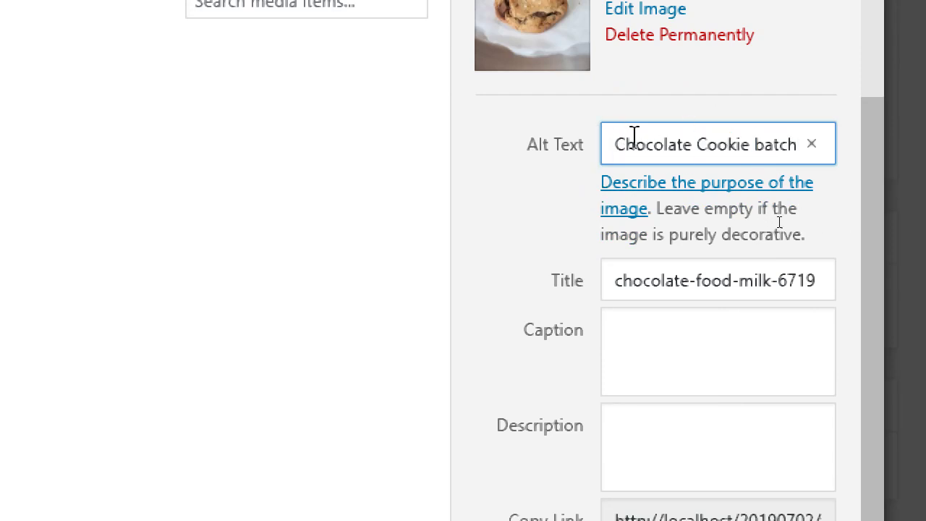
drag(631, 138, 825, 138)
click(681, 138)
drag(642, 137, 788, 145)
click(788, 144)
drag(646, 145, 788, 144)
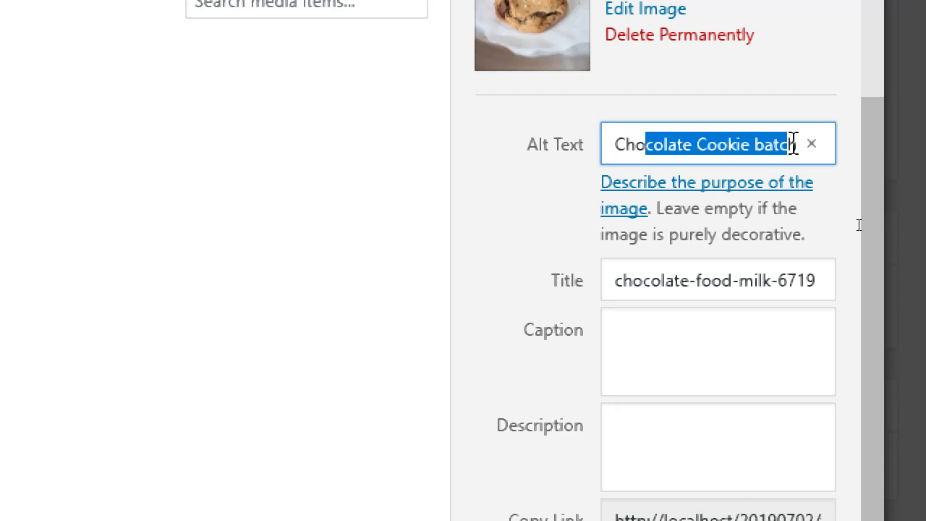
click(655, 145)
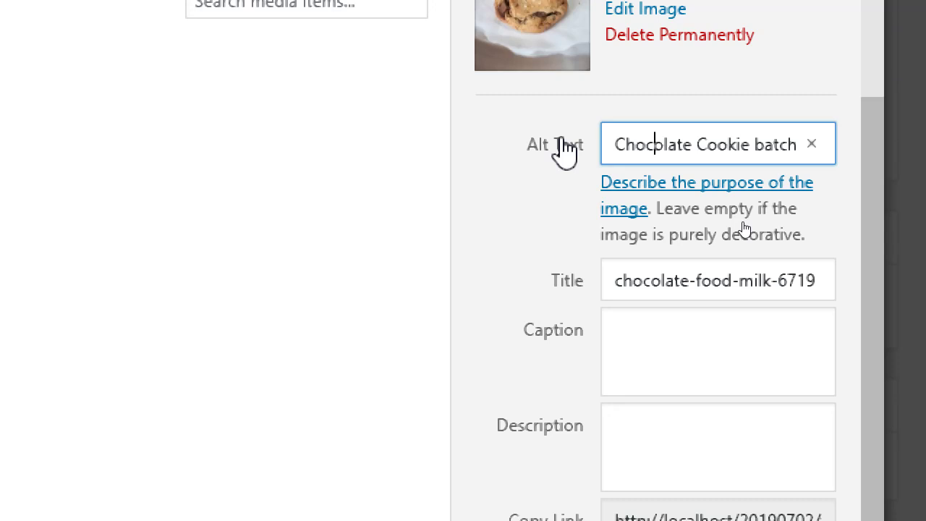
Copy the alt text "Chocolate Cookie batch" into the image's Title, Caption and Description
key(ctrl+a)
key(ctrl+c)
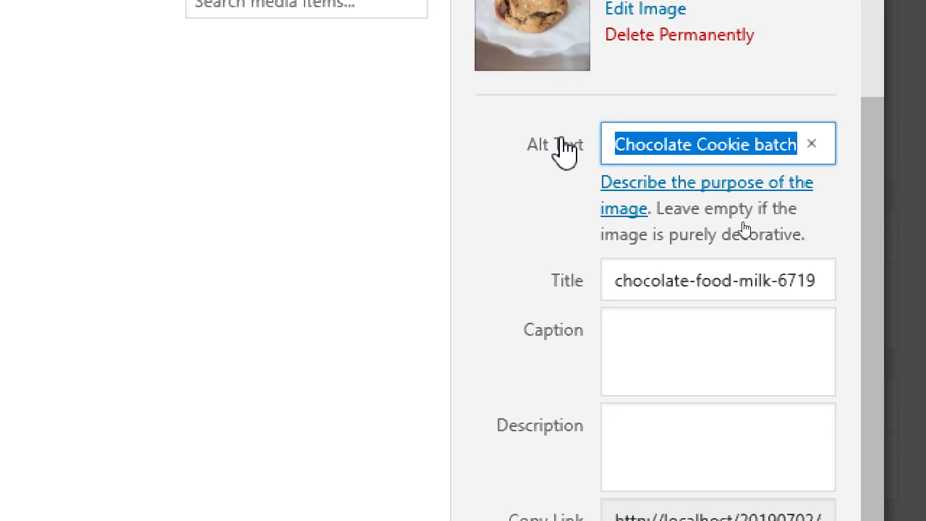
key(Tab)
key(Tab)
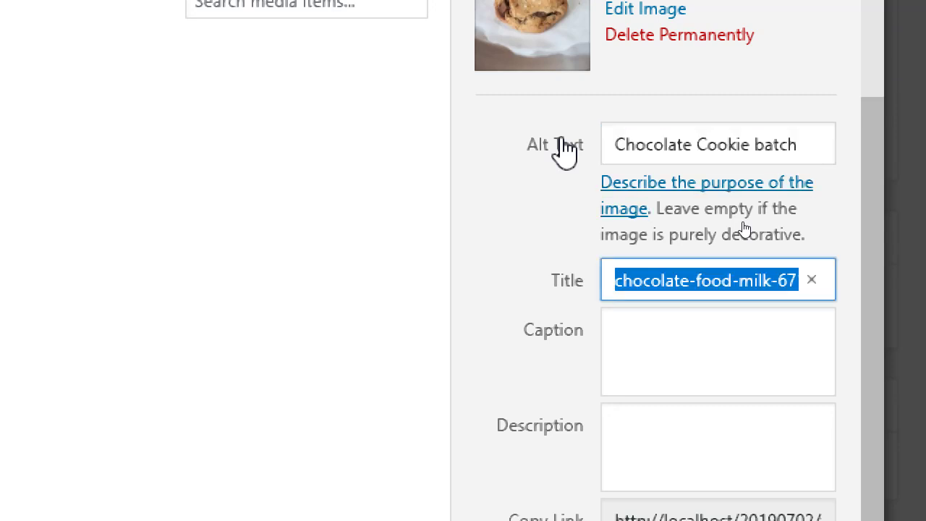
key(ctrl+v)
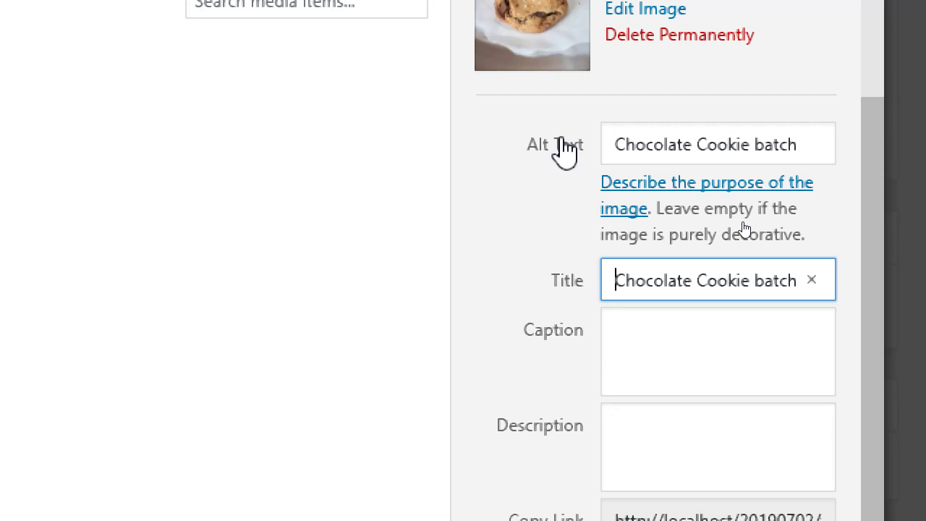
key(Tab)
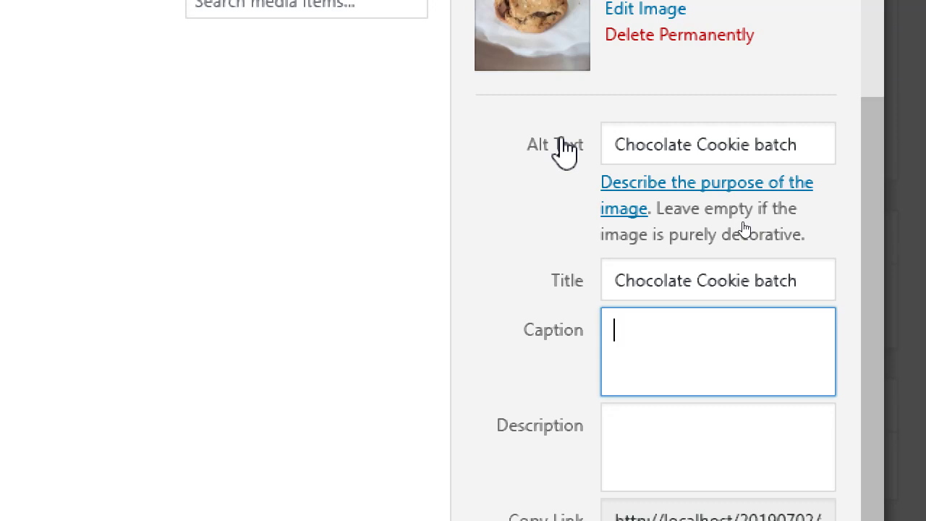
key(ctrl+v)
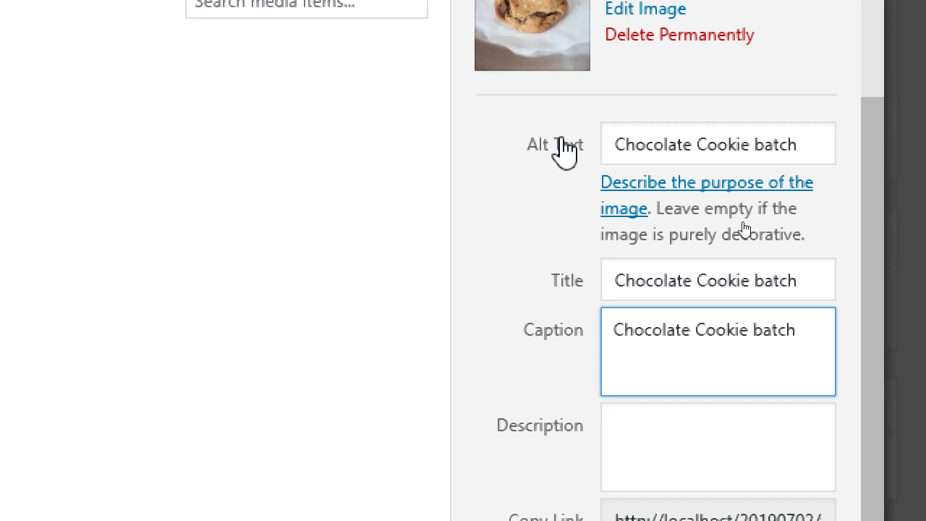
key(Tab)
key(ctrl+v)
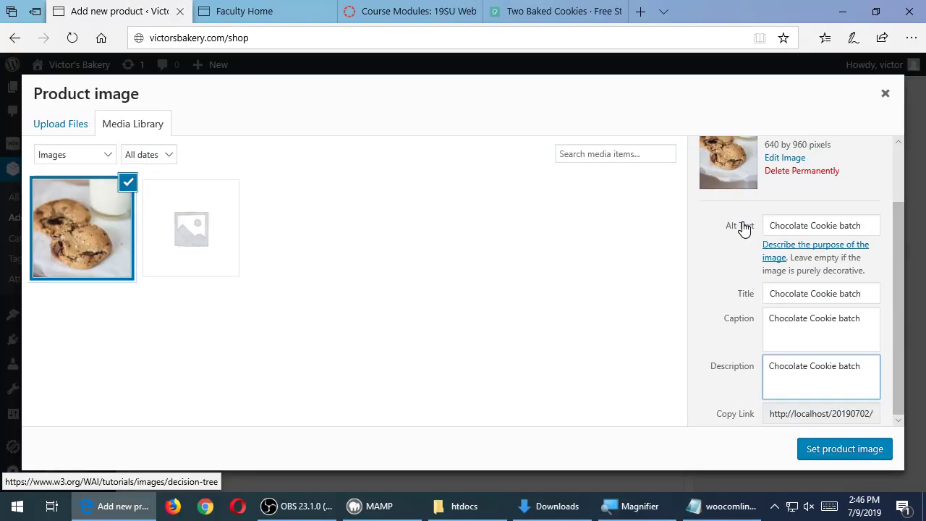
Set the selected cookie photo as the product image and check its preview on the product page
click(817, 455)
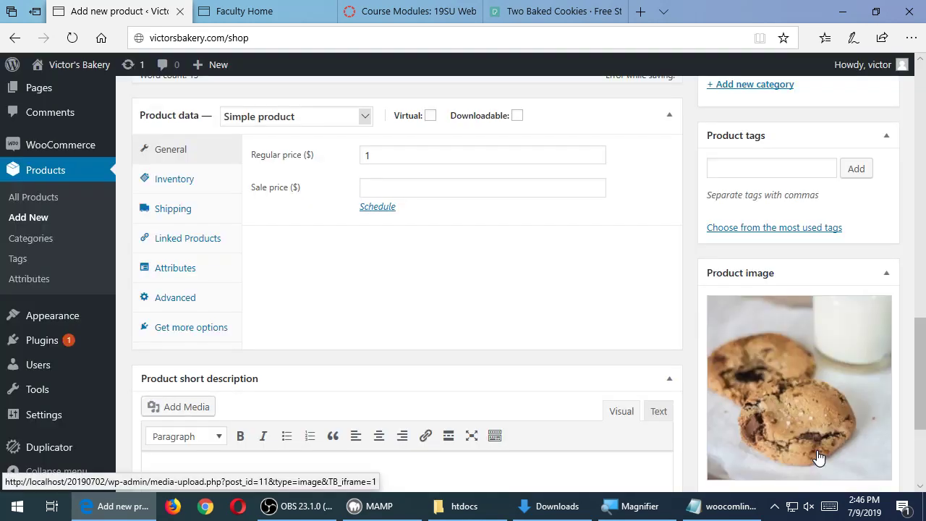
scroll(808, 434, down, 3)
scroll(807, 430, up, 2)
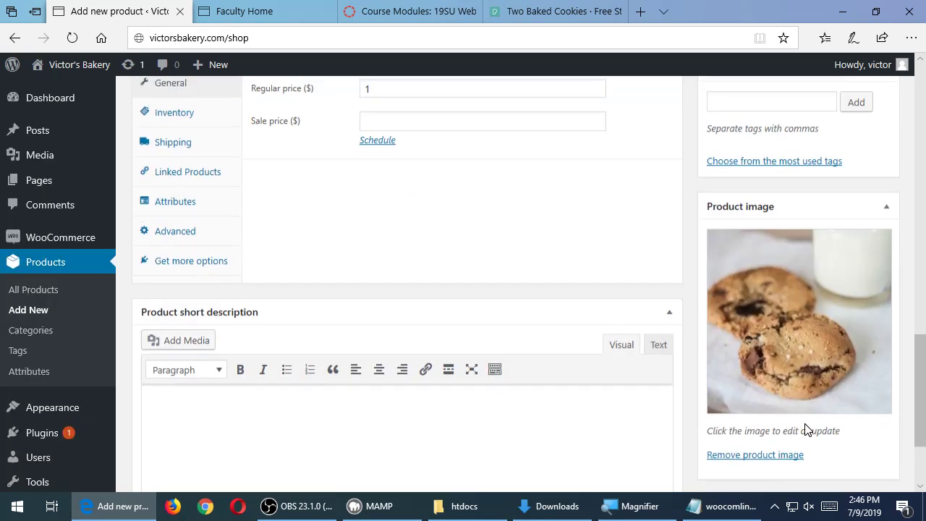
scroll(803, 420, down, 2)
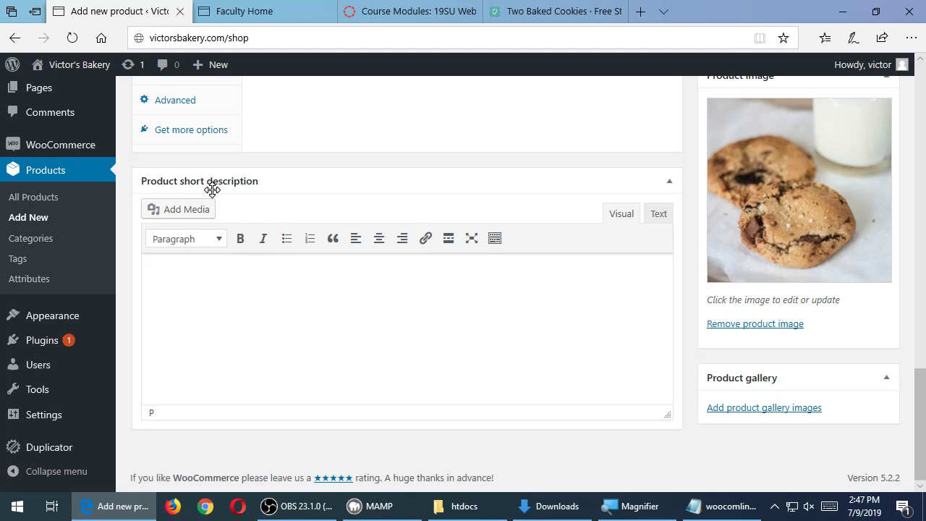
Compare the product's main description with the Product short description area on the Chocolate Chip Cookie page
scroll(239, 252, up, 15)
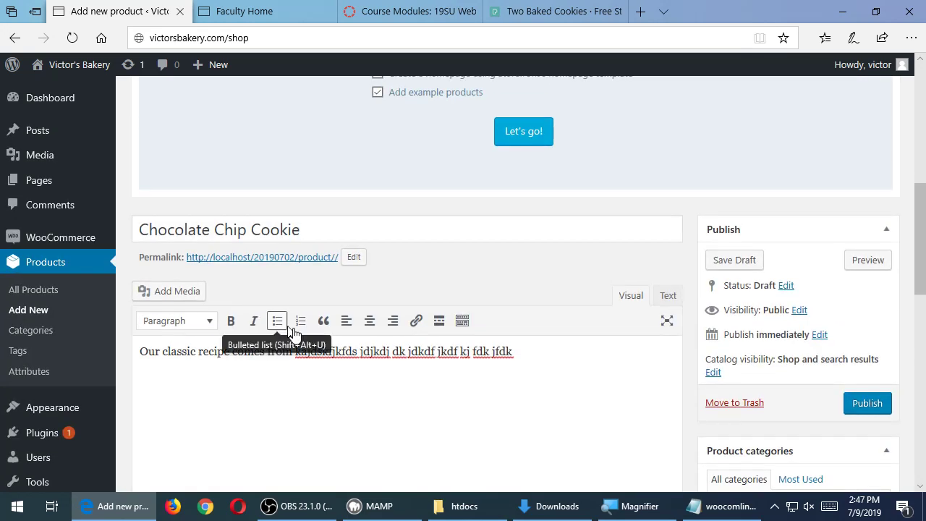
scroll(290, 320, down, 2)
click(216, 221)
scroll(366, 310, down, 6)
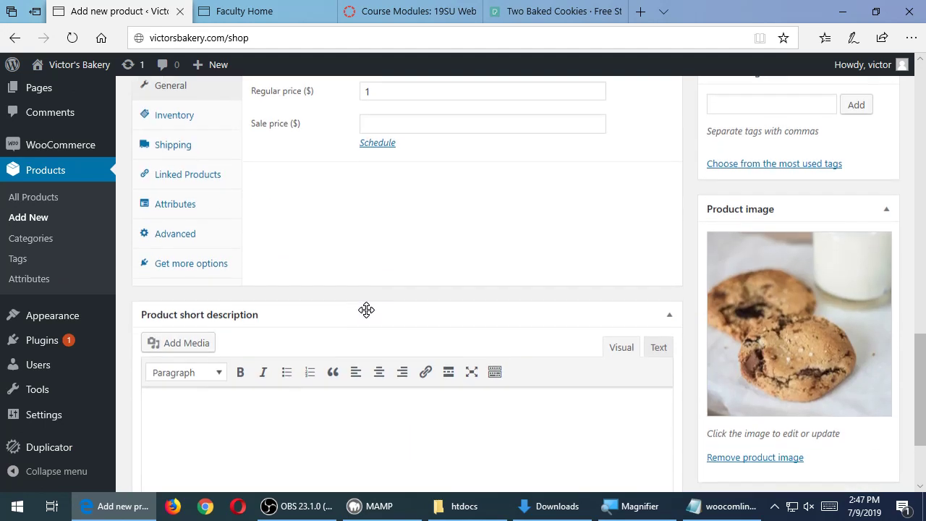
scroll(366, 311, up, 4)
scroll(342, 314, up, 2)
scroll(362, 324, down, 10)
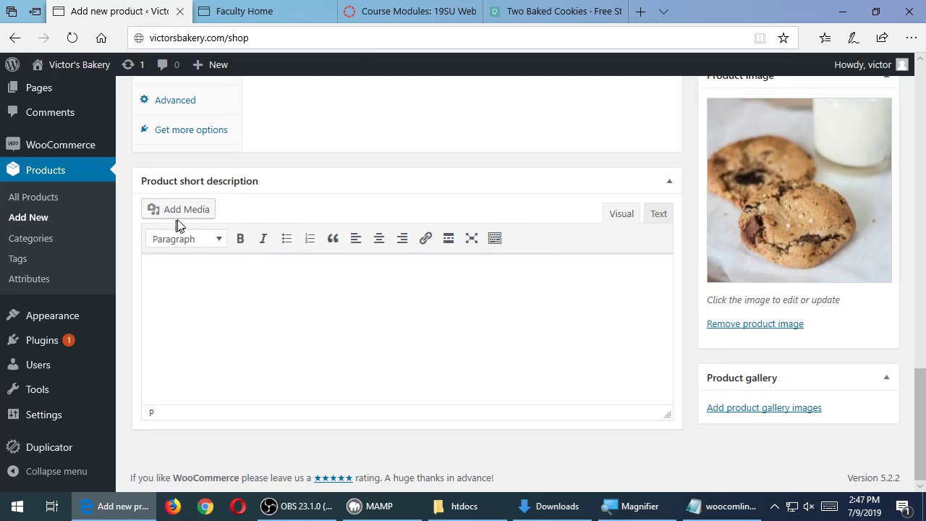
click(363, 355)
scroll(366, 354, up, 10)
scroll(365, 351, down, 3)
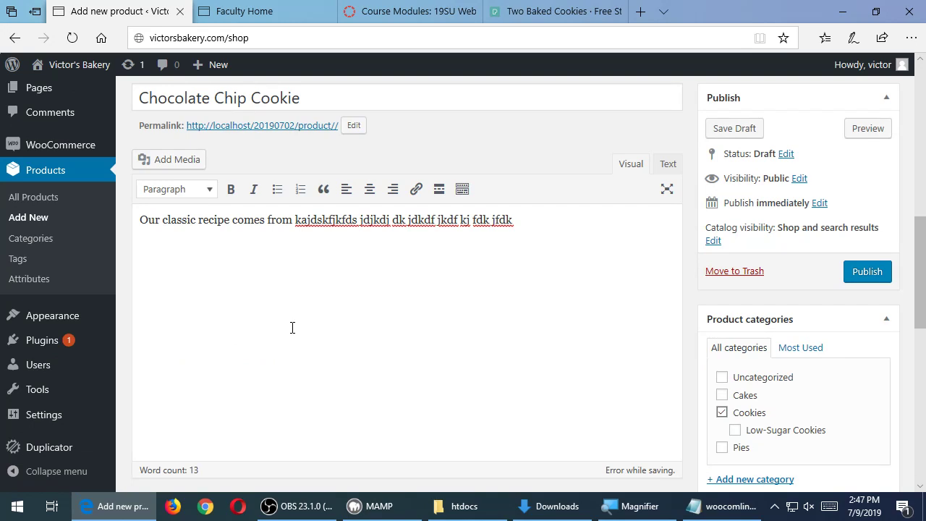
Enter "Short desctipytion" as the product short description of the Chocolate Chip Cookie
scroll(737, 304, down, 8)
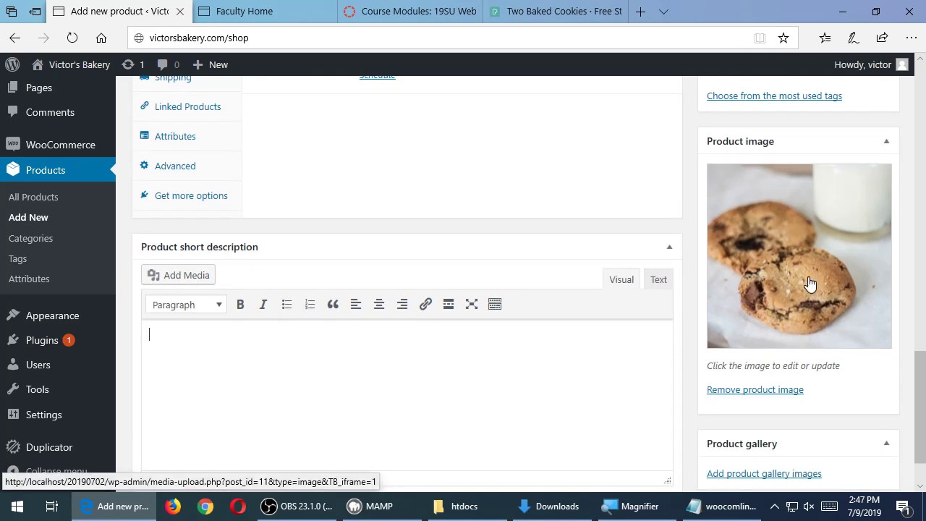
scroll(795, 296, up, 8)
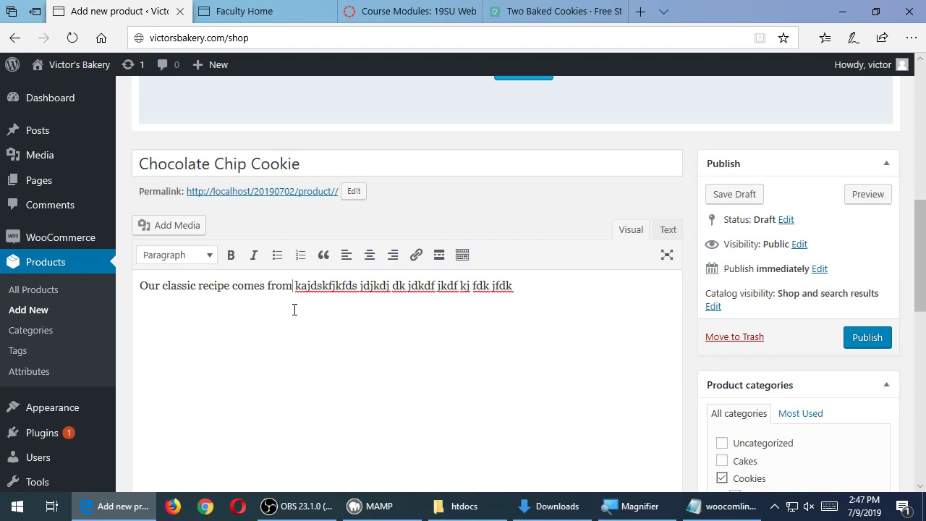
scroll(295, 309, down, 8)
click(335, 303)
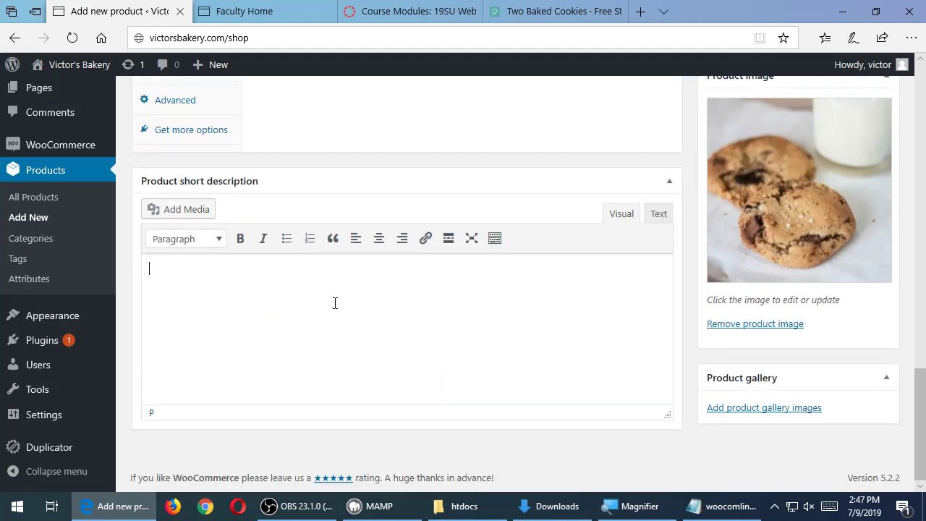
text(Short desctipytion)
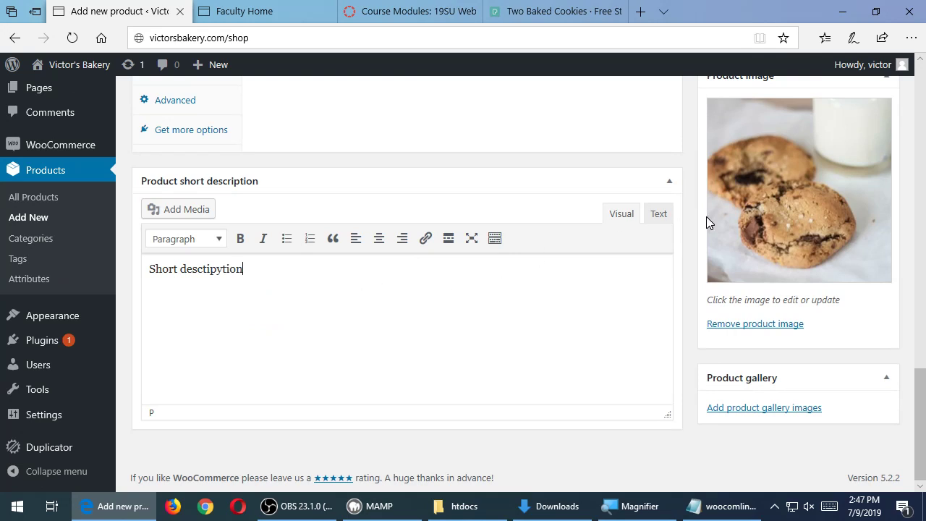
Publish the Chocolate Chip Cookie product
scroll(692, 280, up, 3)
scroll(723, 282, up, 10)
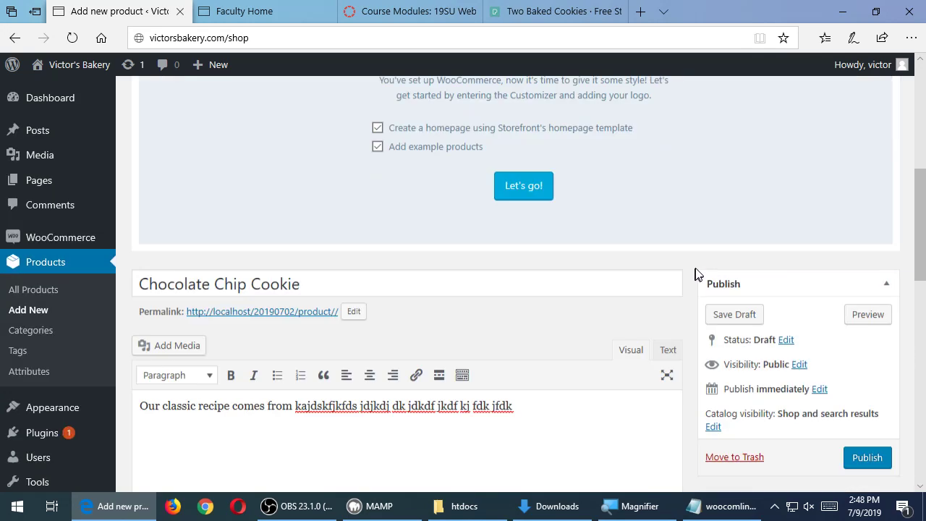
scroll(804, 290, down, 5)
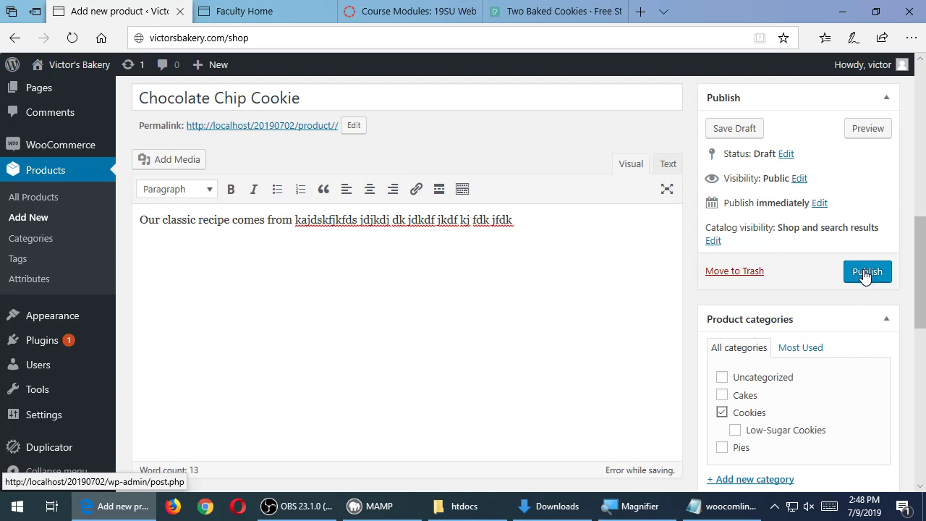
click(863, 272)
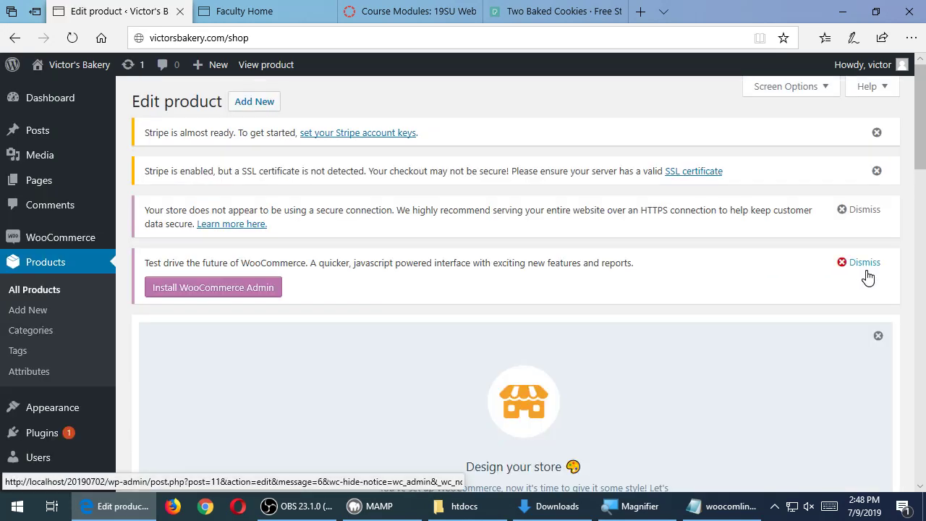
Visit the bakery's public site and look over its home page from header to footer
mouse_move(85, 71)
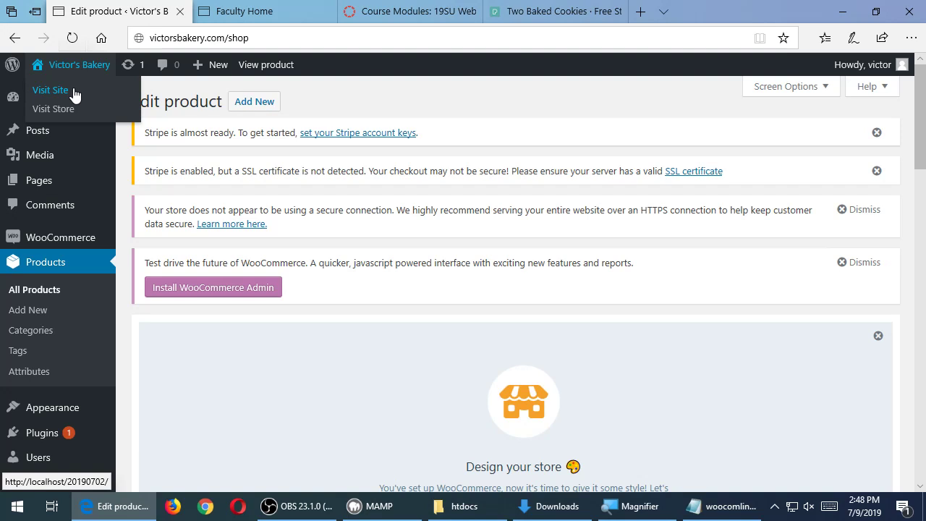
click(75, 95)
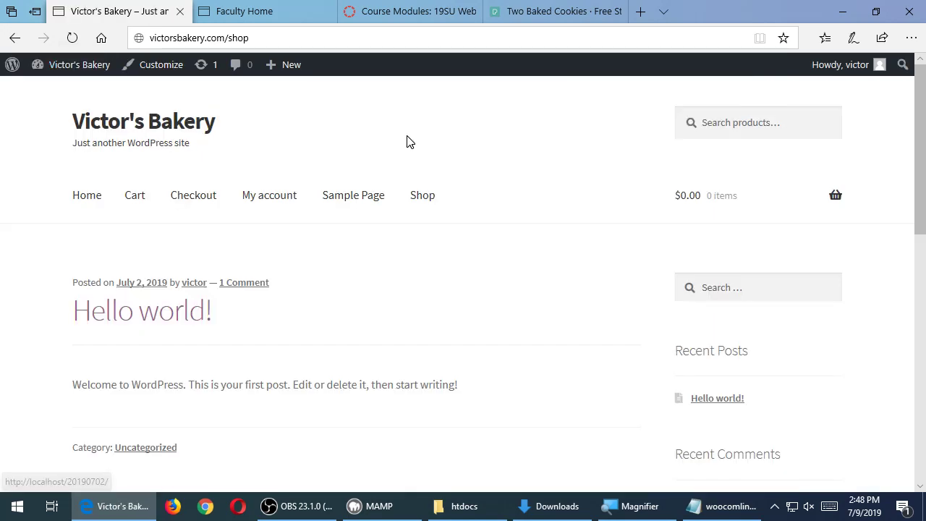
scroll(503, 211, down, 10)
scroll(501, 211, up, 10)
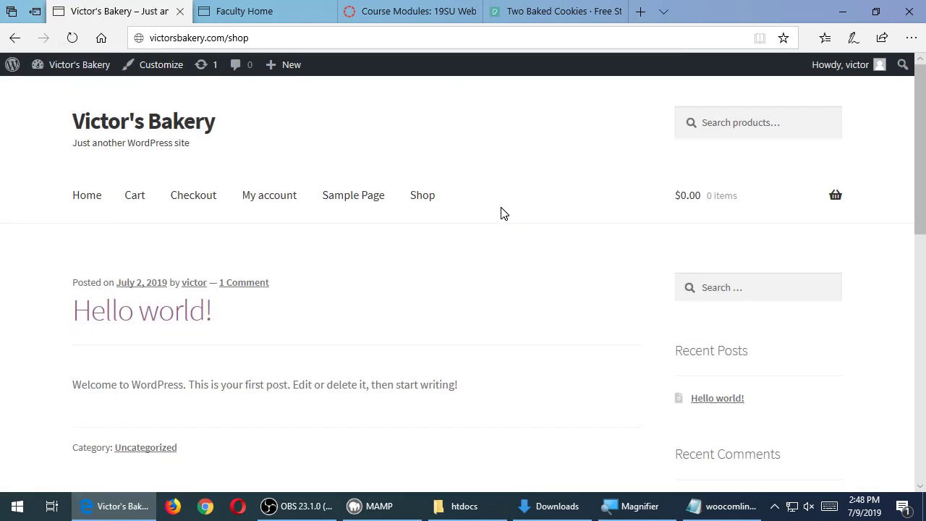
scroll(503, 213, down, 5)
scroll(501, 212, down, 3)
scroll(501, 213, up, 10)
scroll(506, 333, down, 4)
scroll(488, 336, up, 4)
View the Shop page's product listing and open the Chocolate Chip Cookie from both its image and its name
click(420, 199)
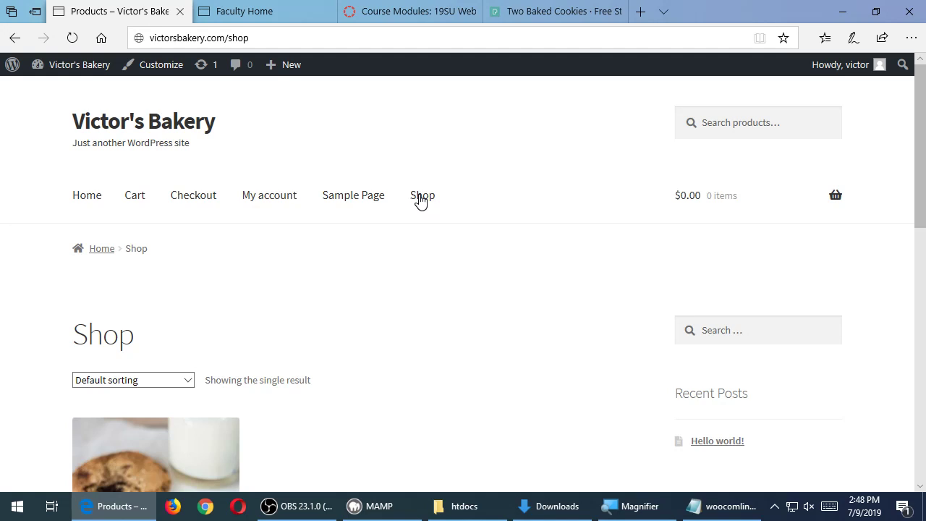
scroll(420, 200, down, 3)
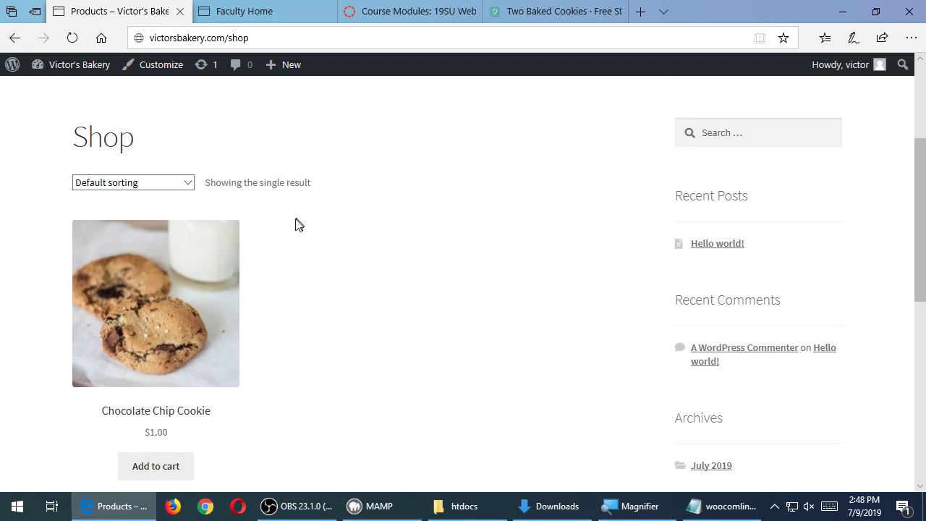
click(173, 312)
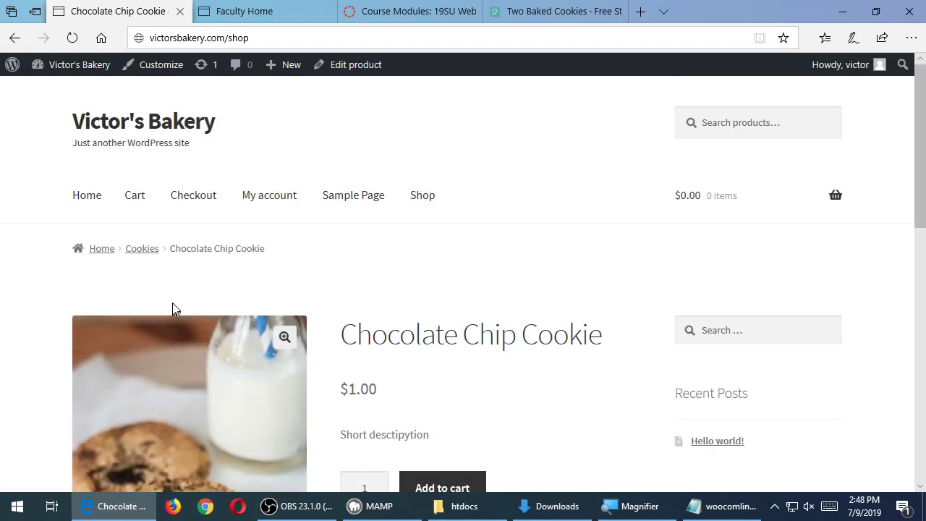
click(14, 38)
scroll(126, 217, down, 2)
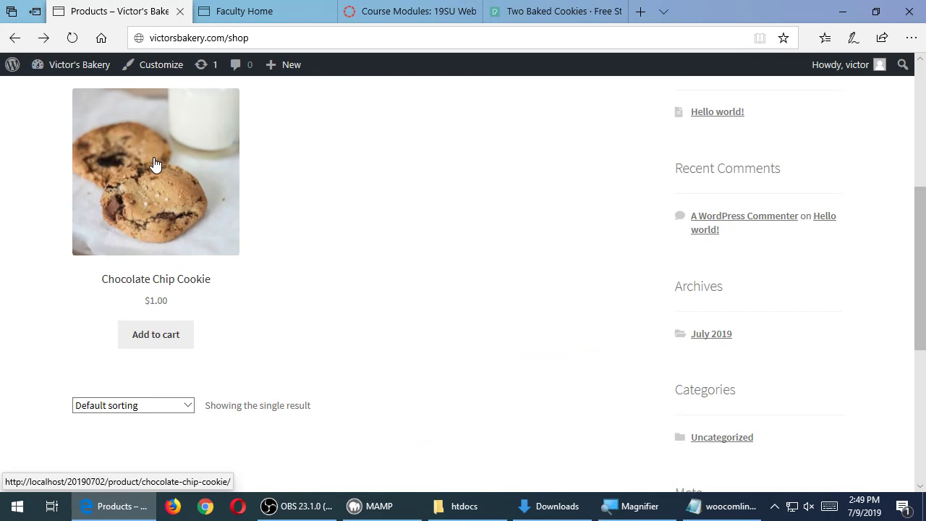
scroll(154, 163, up, 1)
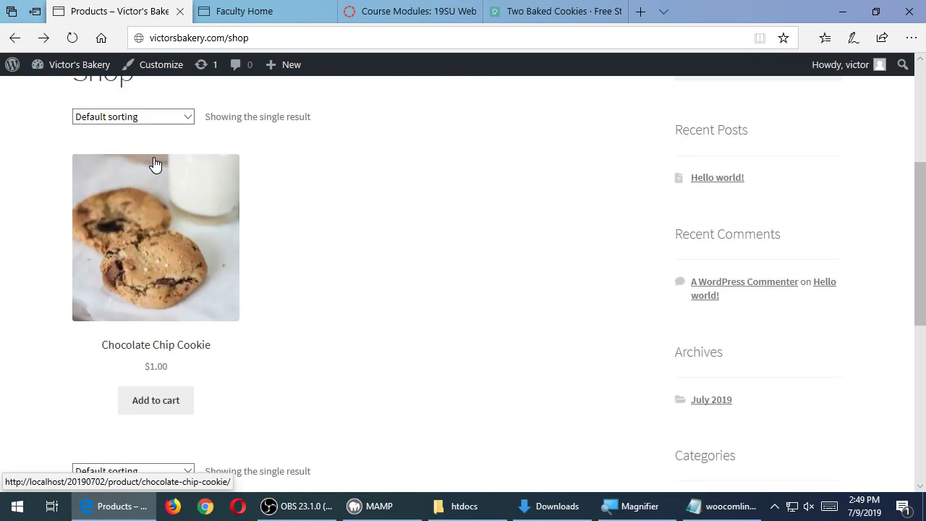
click(186, 344)
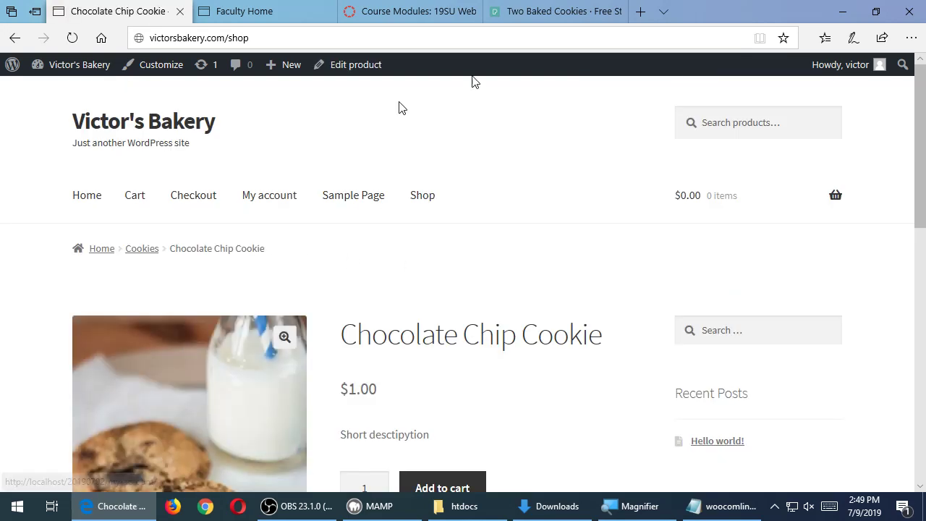
Examine the title, price and short description on the Chocolate Chip Cookie's public product page
scroll(404, 322, down, 2)
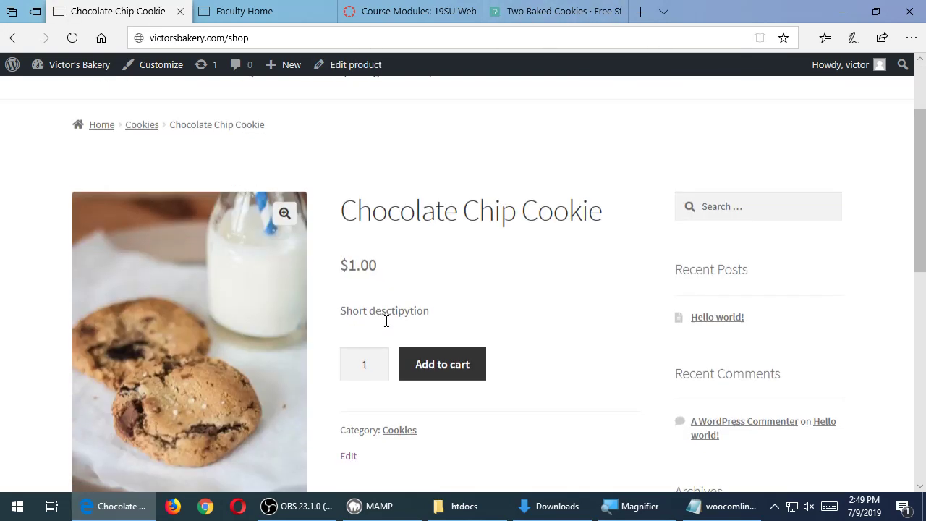
drag(417, 206, 565, 210)
click(437, 309)
double_click(362, 259)
drag(363, 303, 420, 301)
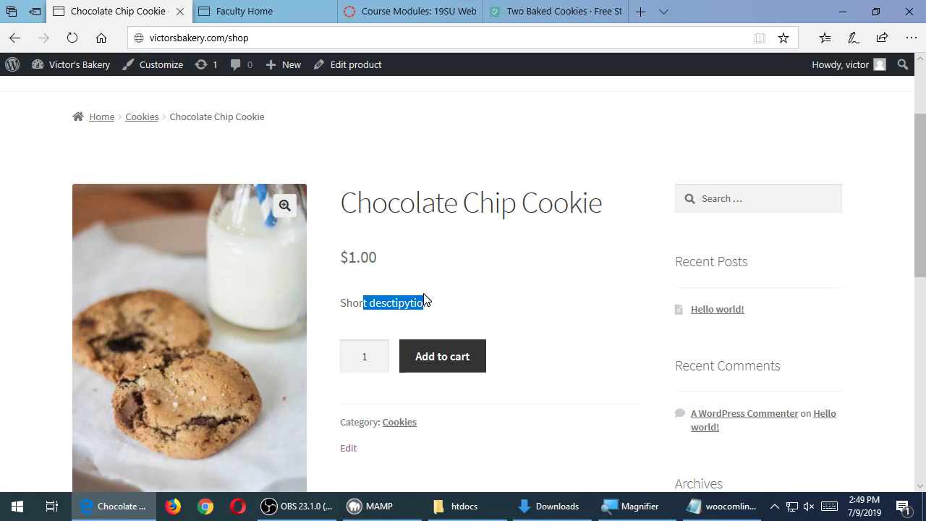
click(467, 294)
scroll(490, 316, down, 2)
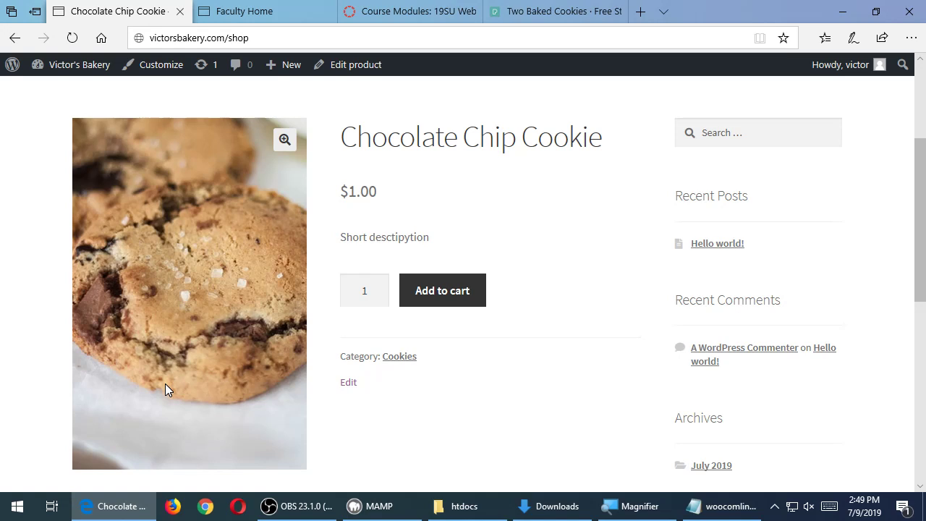
View the cookie photo enlarged with its caption, zoom into it, and close the enlarged view
click(284, 141)
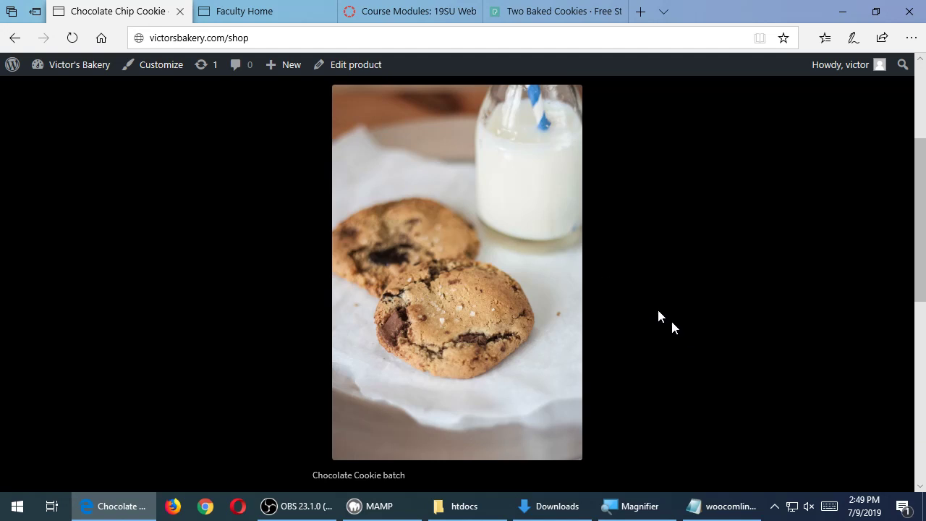
click(521, 252)
click(521, 250)
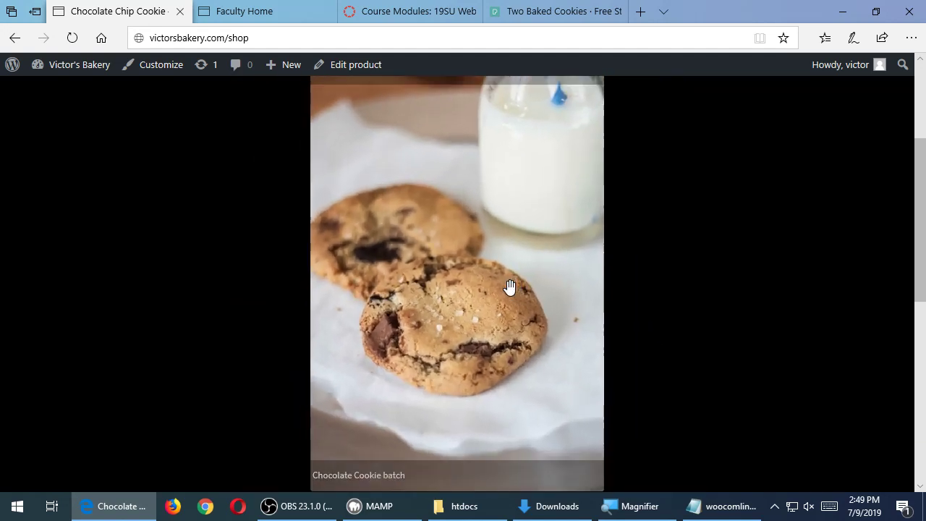
click(509, 285)
scroll(505, 228, down, 2)
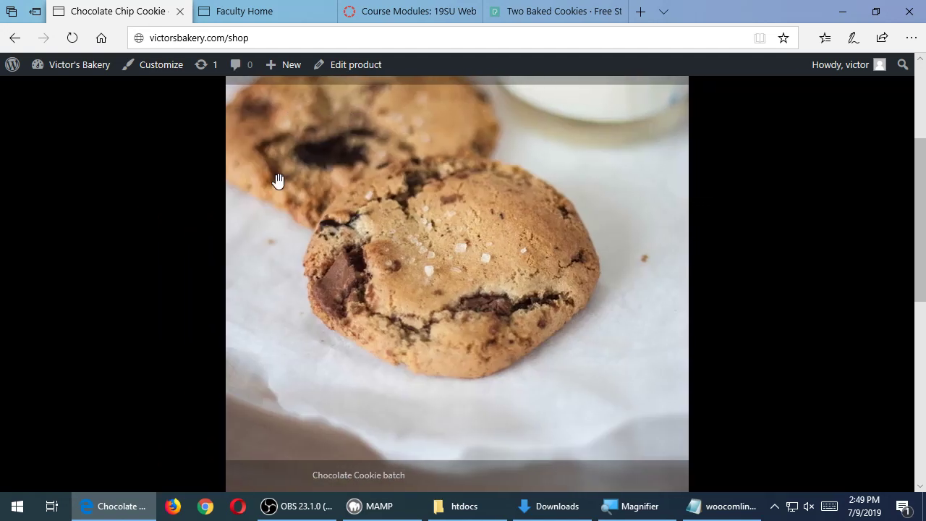
click(275, 181)
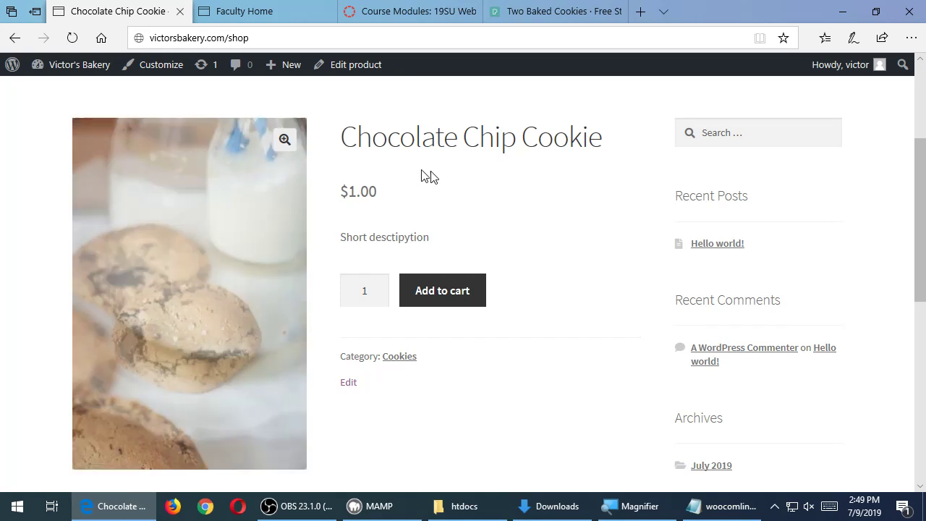
View the Cookies category page linked from the product and return to the Chocolate Chip Cookie page
scroll(532, 220, down, 2)
scroll(532, 220, down, 1)
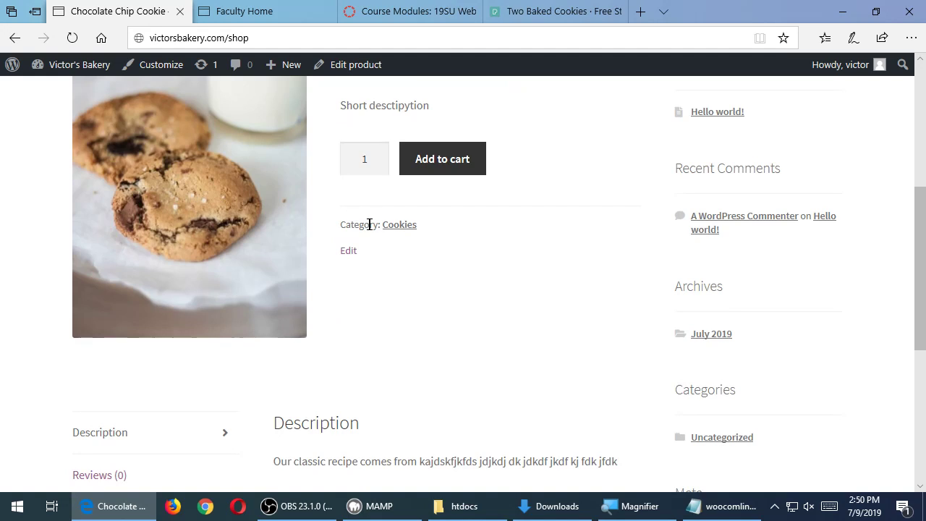
click(398, 225)
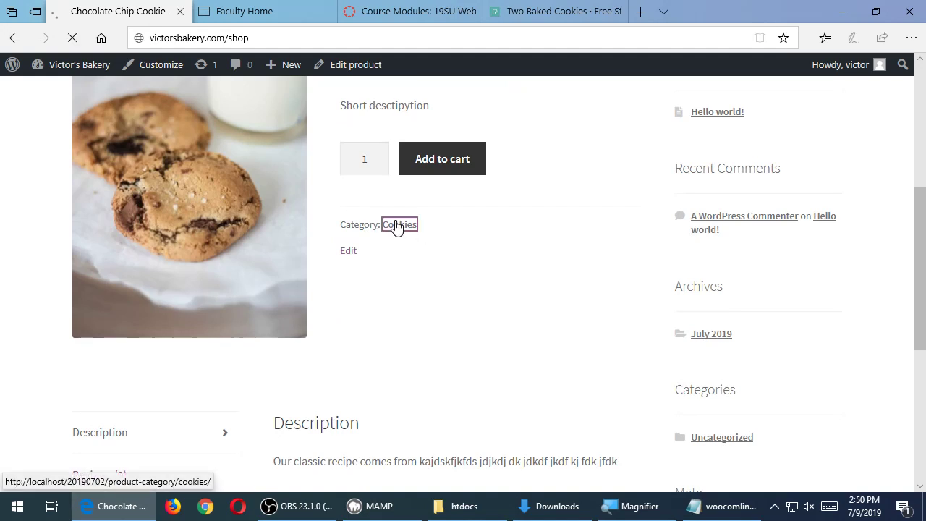
scroll(397, 228, down, 3)
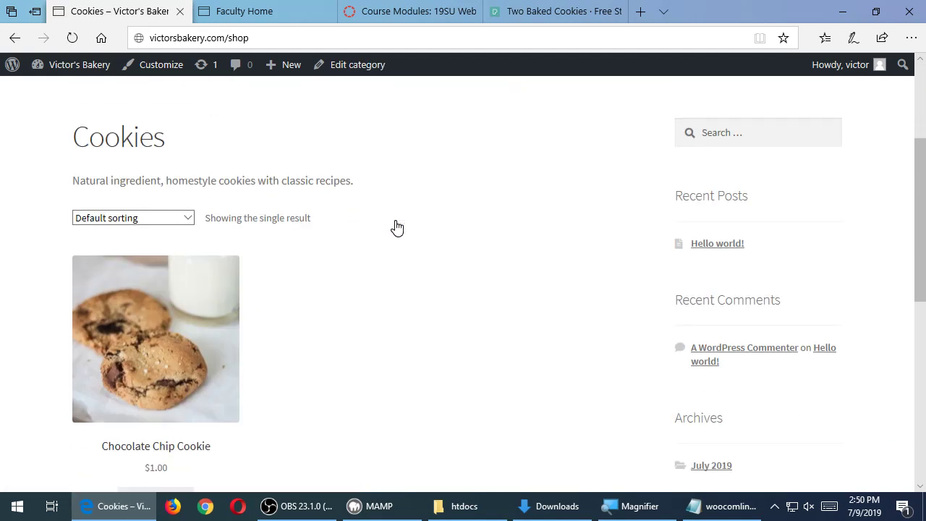
click(16, 40)
Read the main description in the Description section of the Chocolate Chip Cookie page
scroll(390, 250, down, 2)
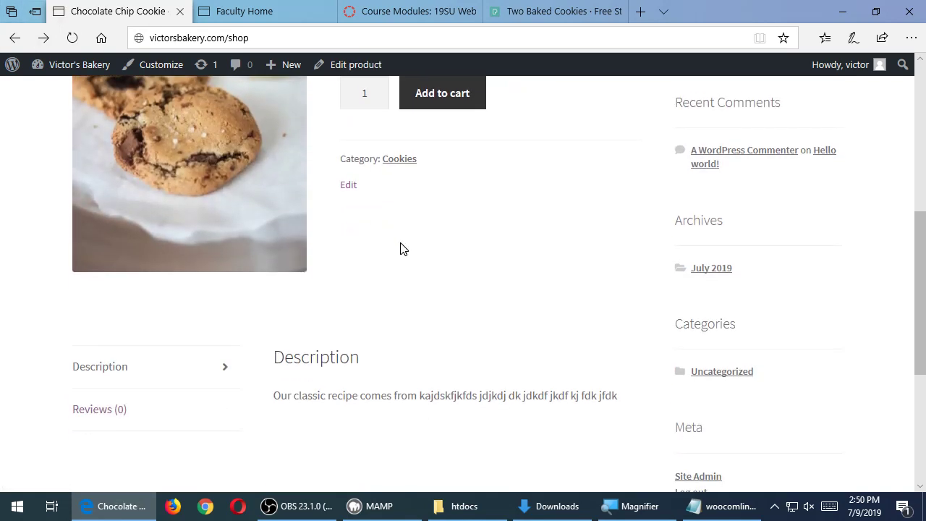
drag(343, 262, 564, 262)
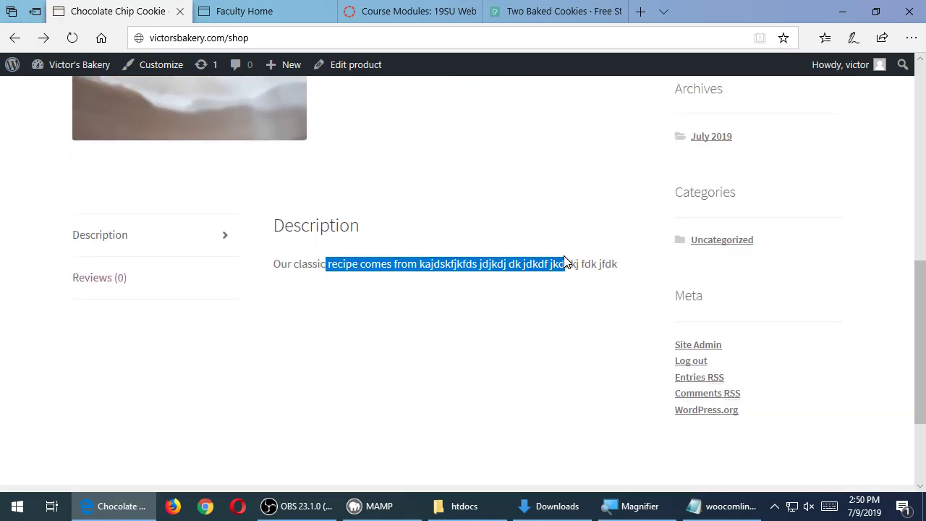
click(400, 209)
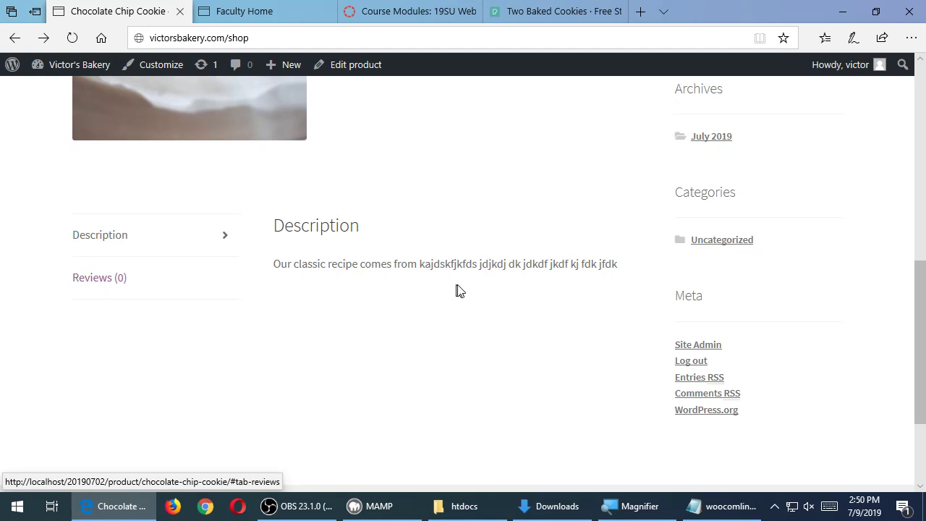
drag(346, 264, 407, 264)
Add the Chocolate Chip Cookie to the cart and open the cart page
scroll(447, 300, up, 5)
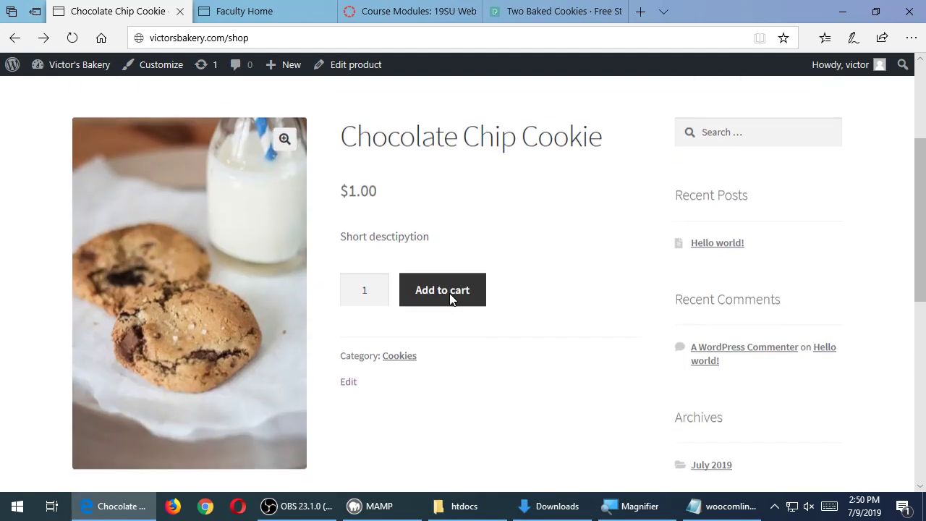
click(467, 302)
scroll(468, 301, down, 2)
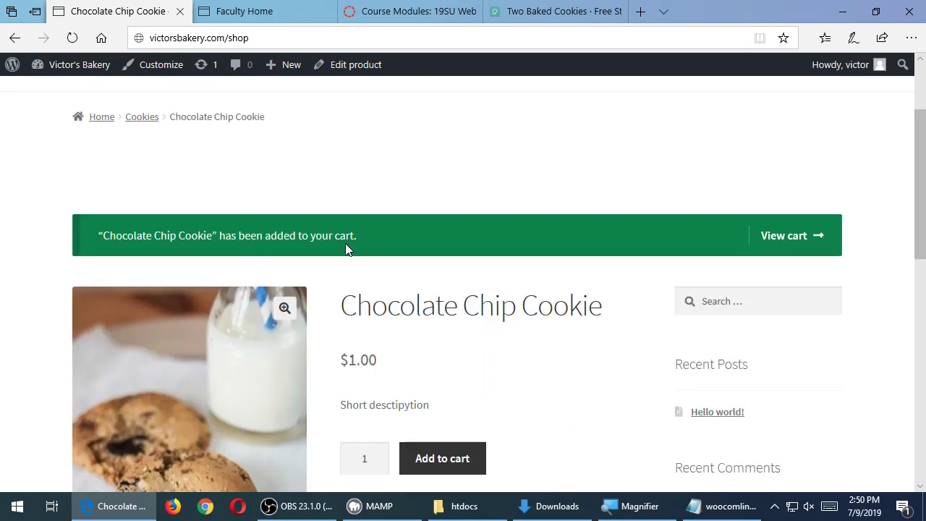
scroll(346, 247, up, 1)
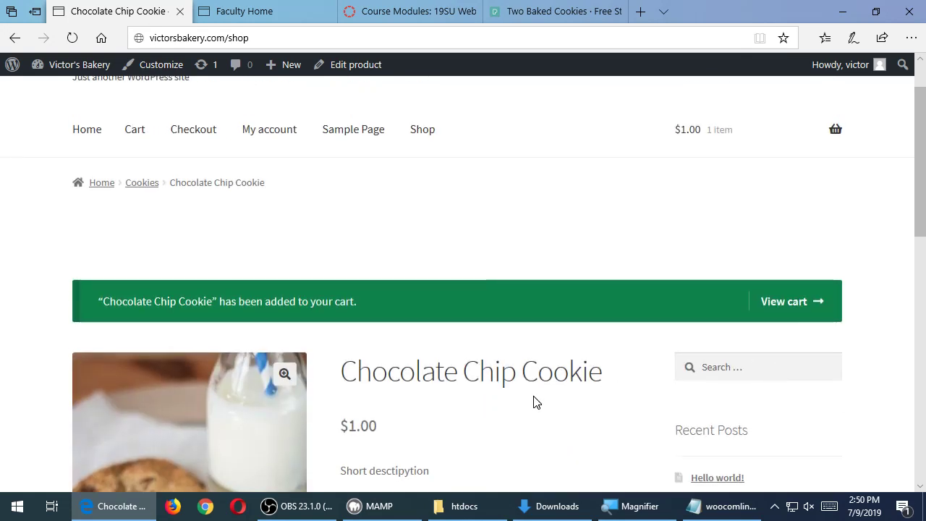
scroll(536, 401, down, 3)
scroll(535, 401, up, 4)
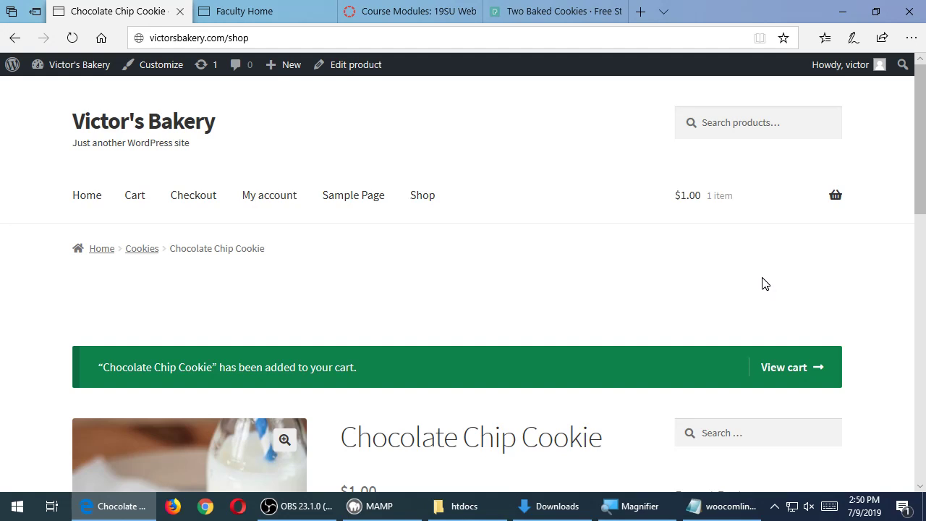
mouse_move(692, 211)
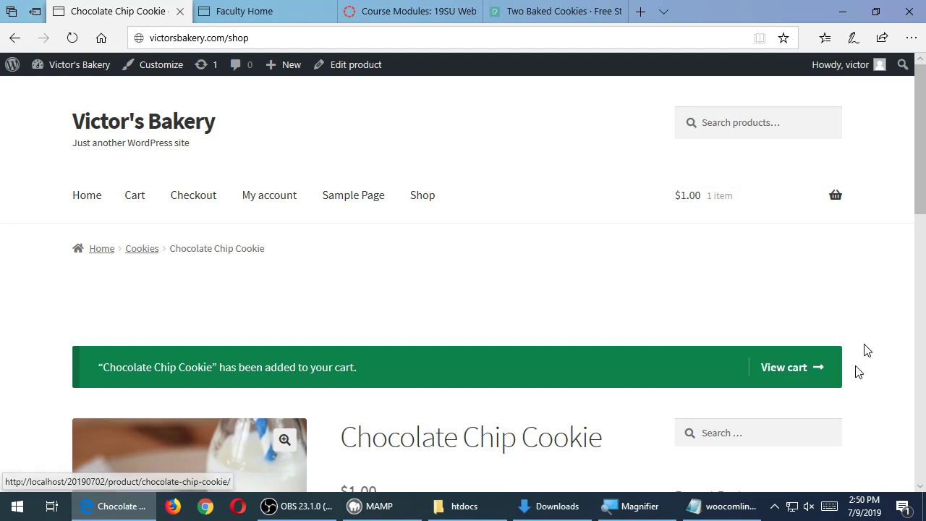
click(788, 367)
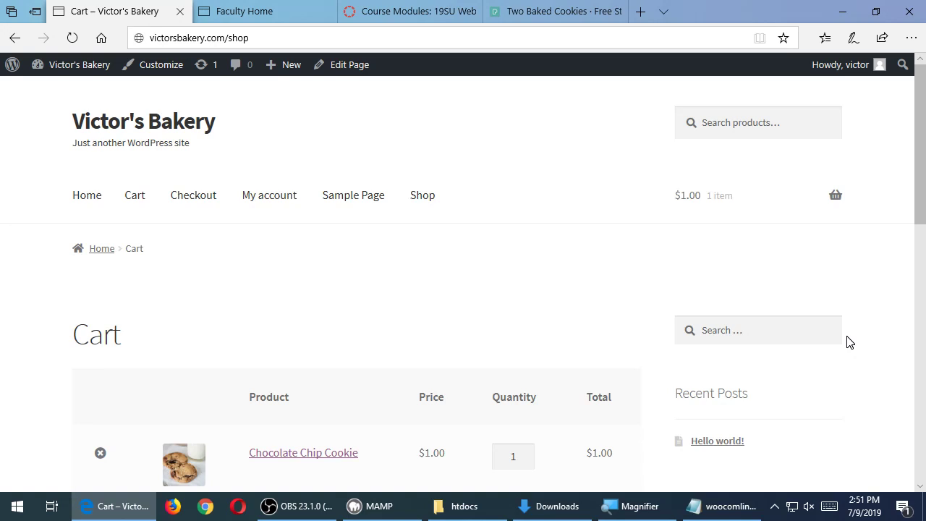
Review the cart page's product line, coupon field, shipping rate, totals and checkout option
scroll(849, 342, down, 8)
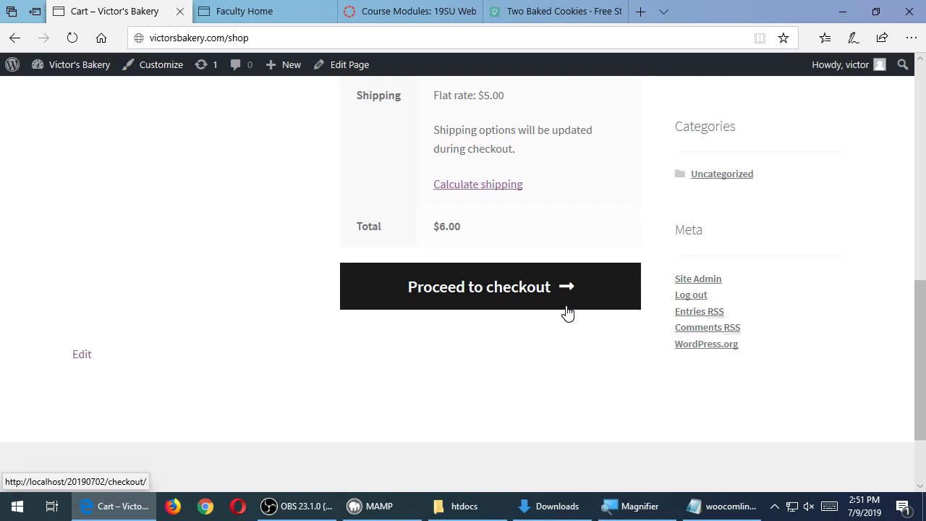
scroll(567, 313, up, 2)
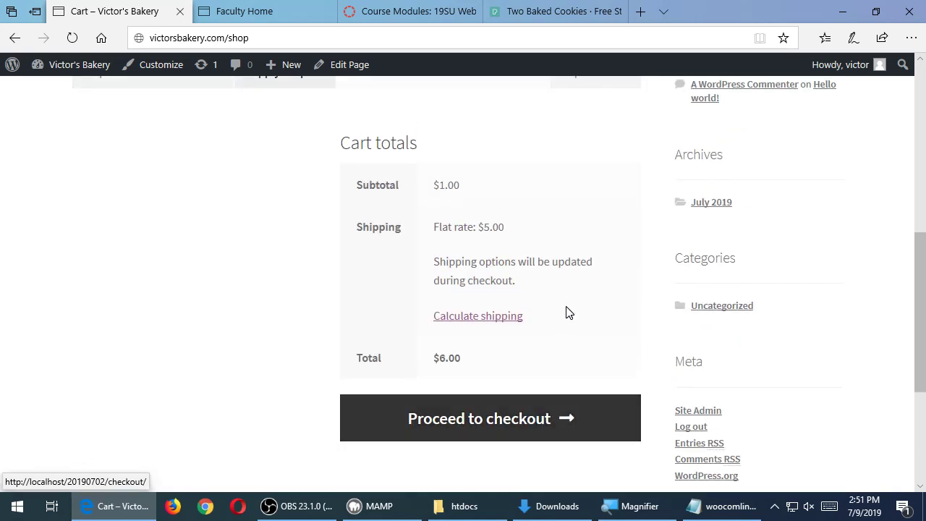
drag(453, 227, 547, 229)
click(533, 266)
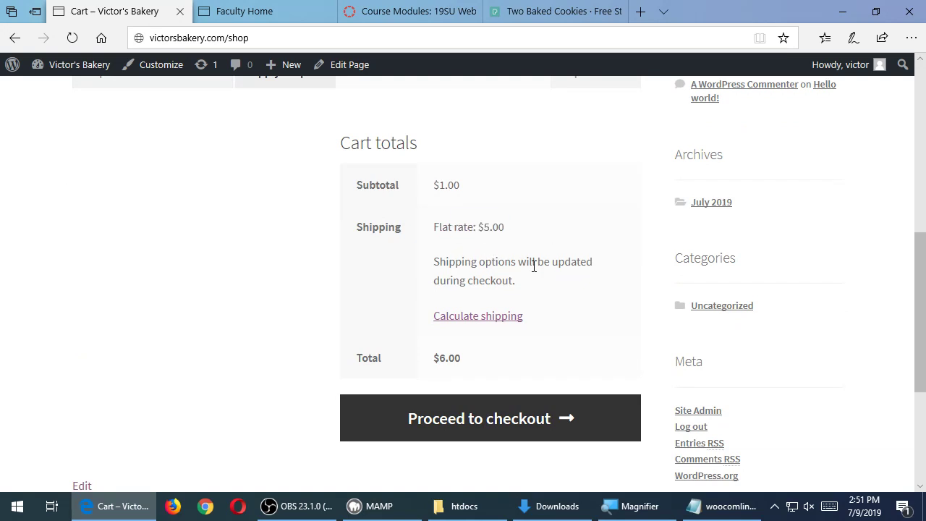
scroll(534, 267, up, 3)
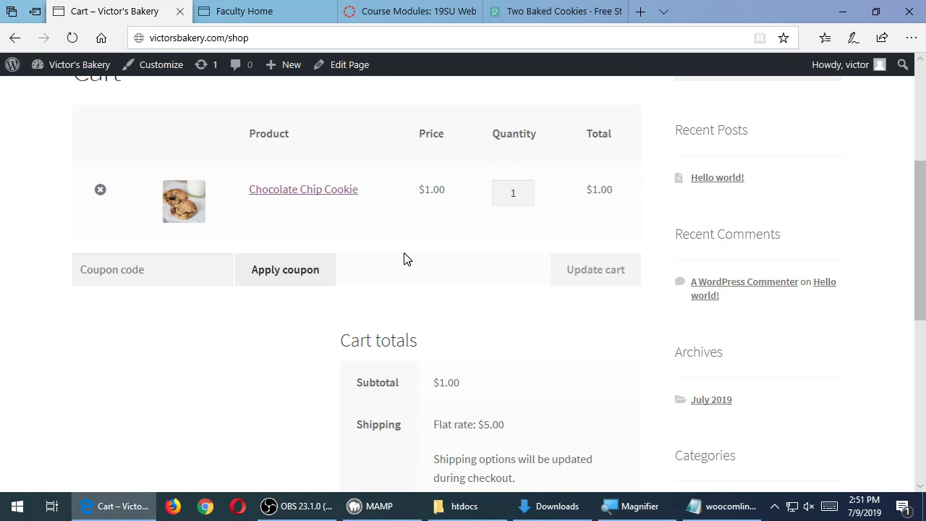
scroll(418, 246, up, 4)
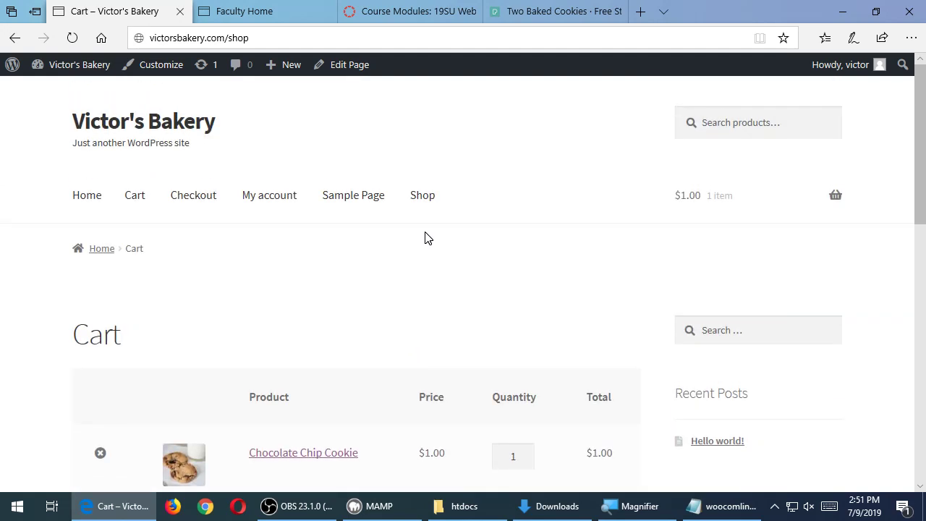
scroll(428, 237, down, 5)
scroll(430, 236, up, 2)
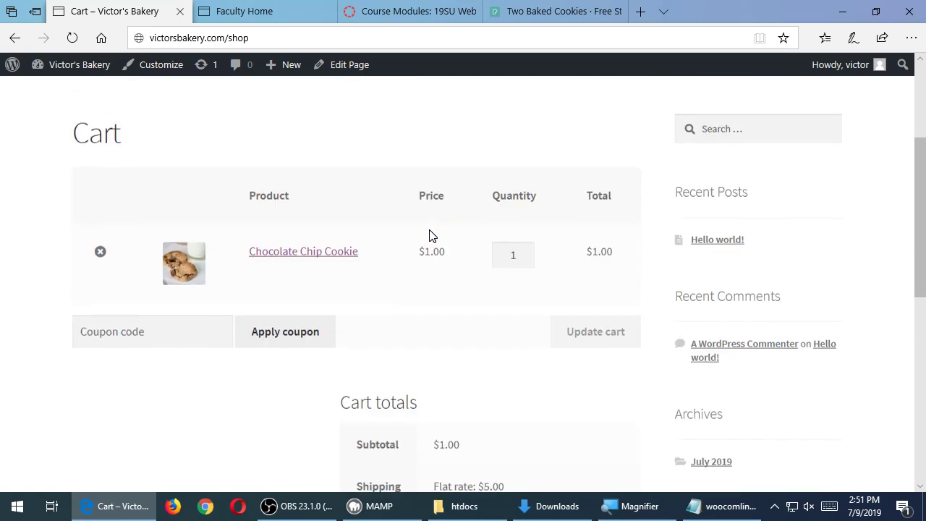
scroll(429, 236, up, 3)
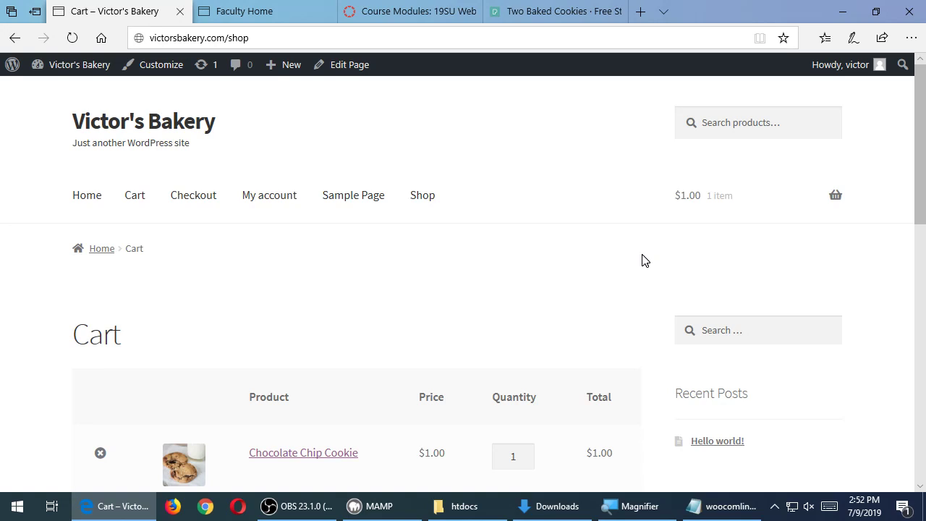
scroll(600, 283, down, 1)
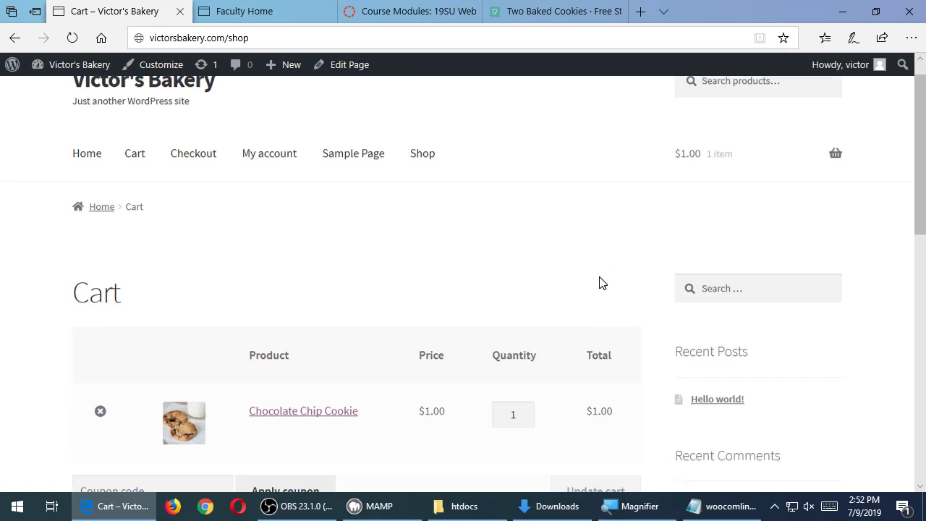
scroll(601, 283, up, 1)
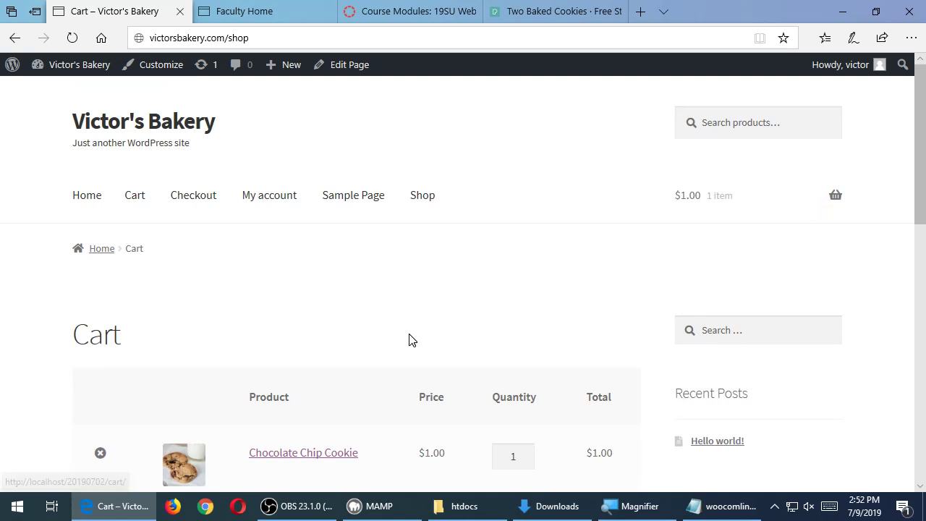
Open the WooCommerce settings in the site's admin area and look through the store address and general options
mouse_move(87, 65)
click(72, 90)
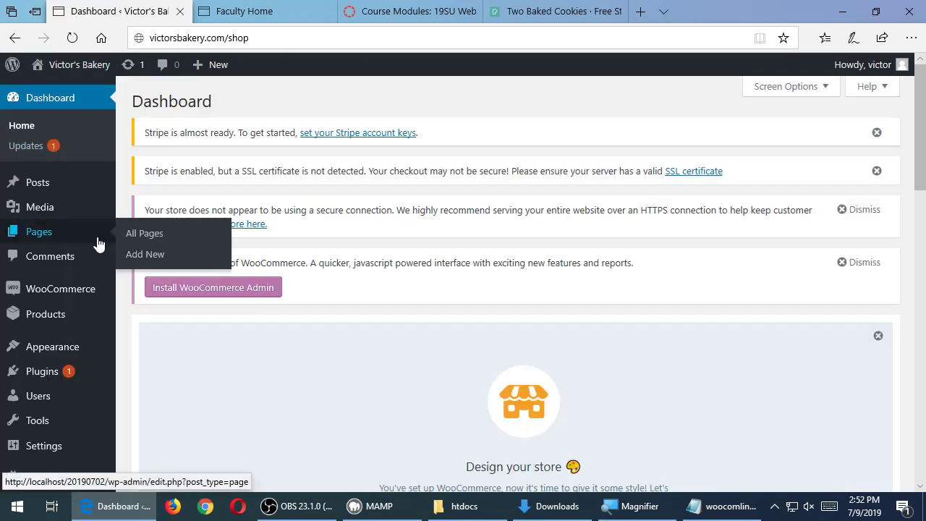
scroll(91, 217, down, 1)
mouse_move(72, 262)
click(154, 321)
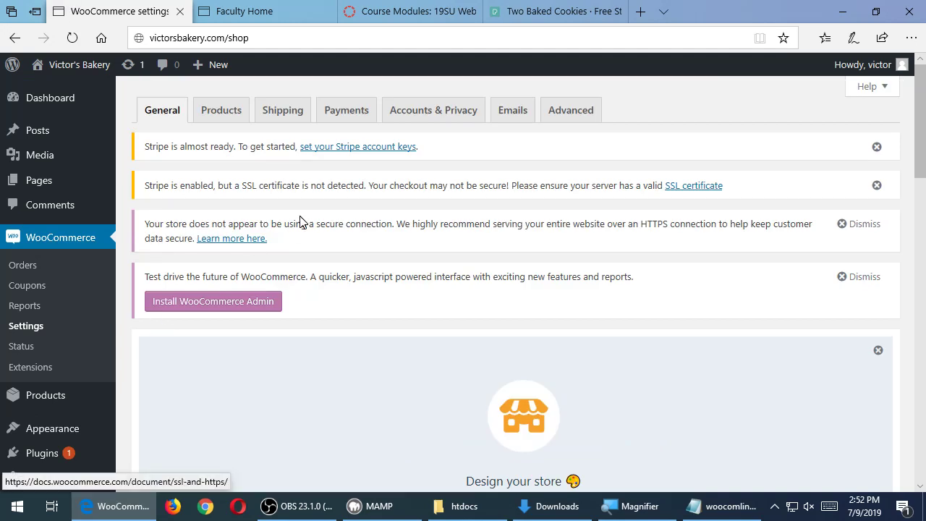
scroll(303, 225, down, 9)
scroll(308, 238, down, 8)
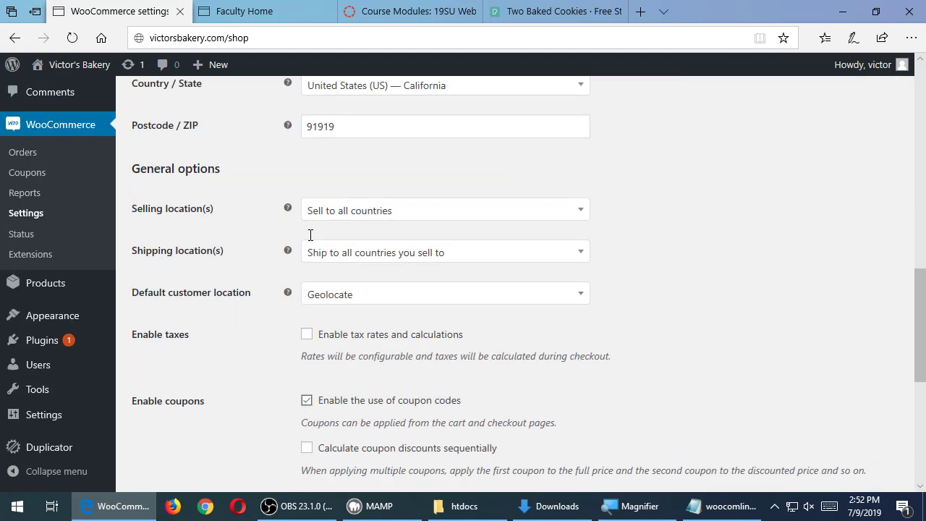
scroll(311, 235, up, 2)
scroll(311, 235, up, 15)
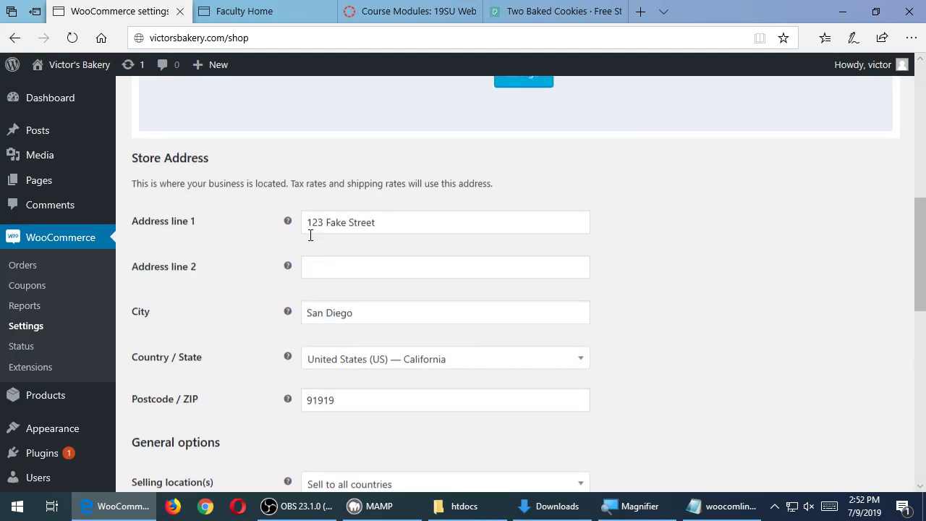
Look through the general product settings, including shop pages, measurements and reviews
click(221, 112)
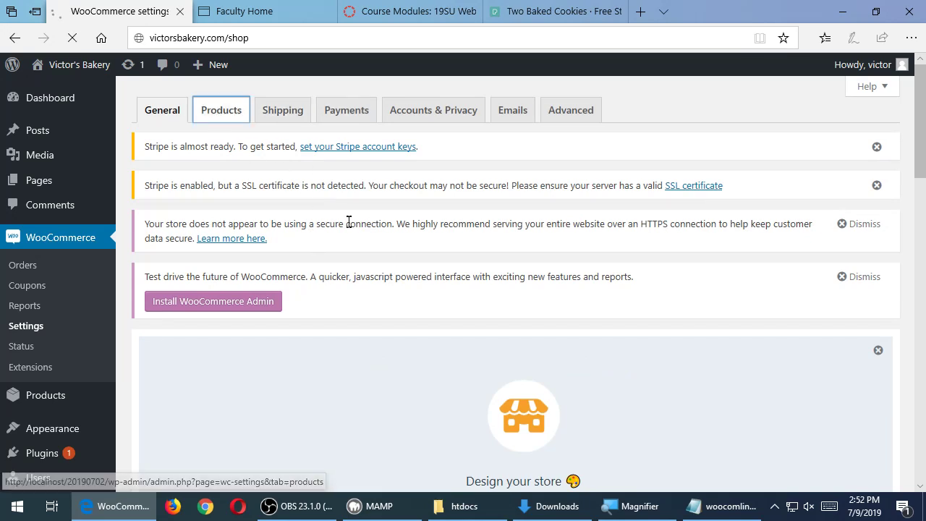
scroll(352, 224, down, 6)
scroll(353, 229, down, 5)
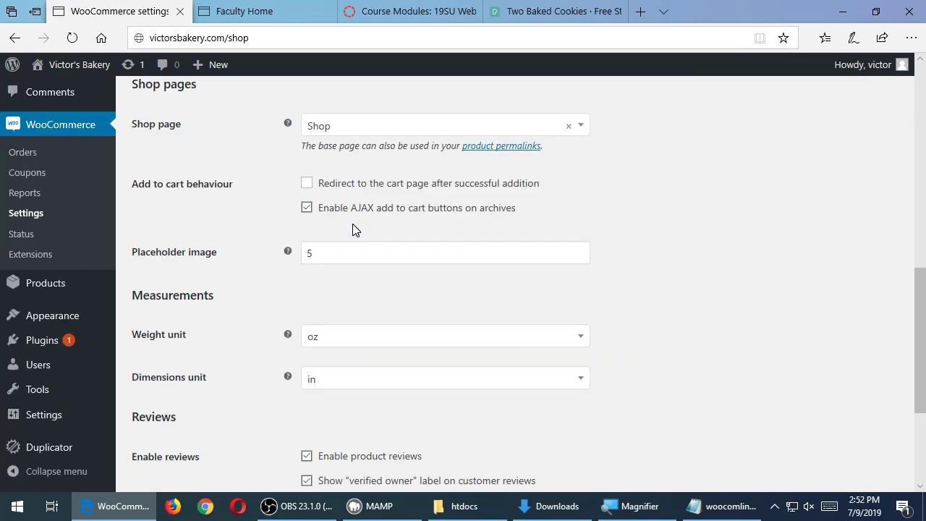
scroll(353, 231, up, 2)
scroll(354, 231, up, 5)
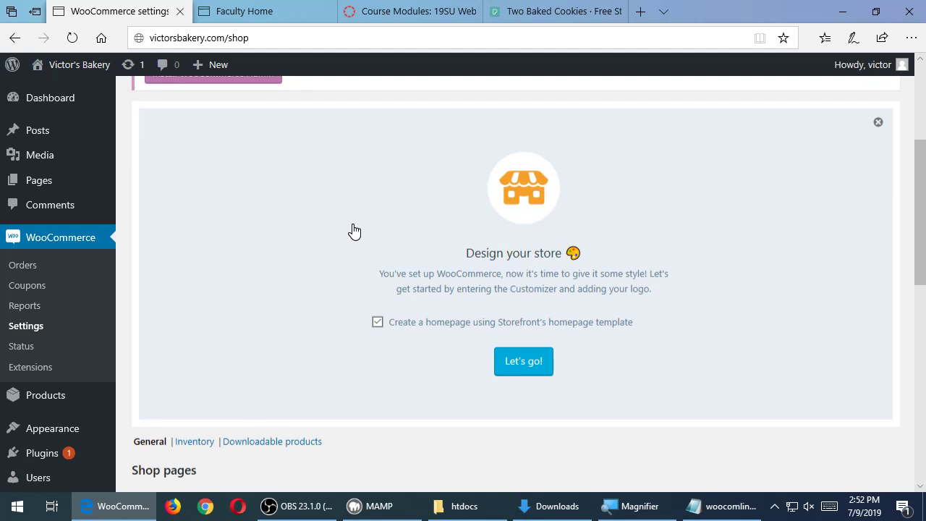
Open the Inventory section of the product settings and examine the stock management, hold time and notification options
scroll(351, 227, down, 2)
click(197, 248)
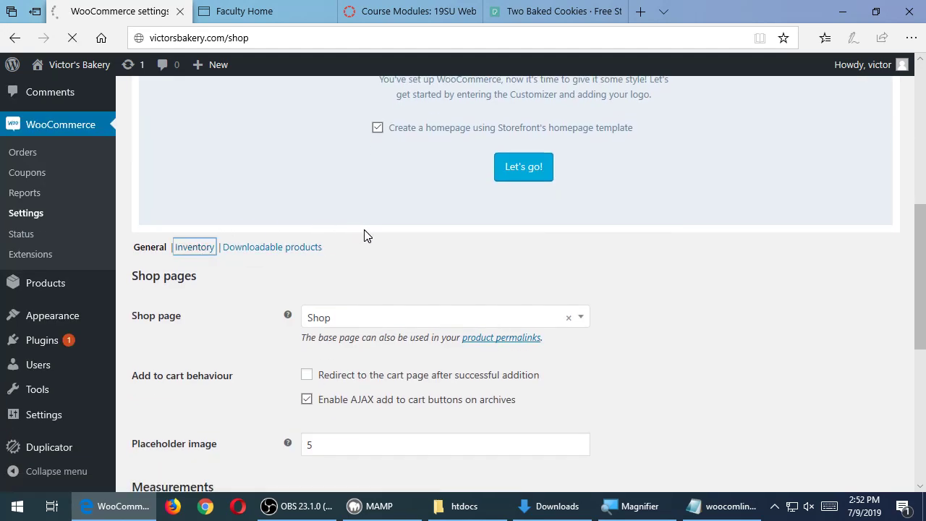
scroll(367, 230, down, 1)
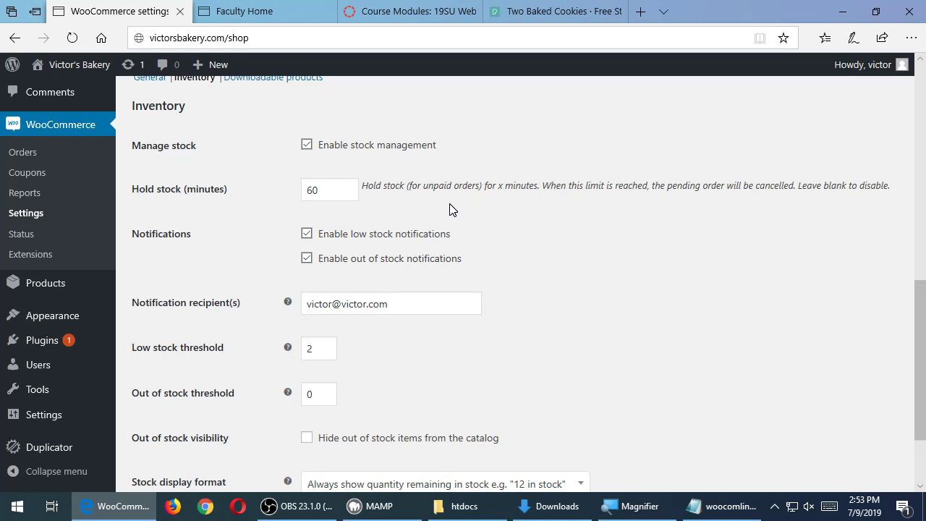
scroll(448, 208, up, 5)
scroll(438, 209, up, 4)
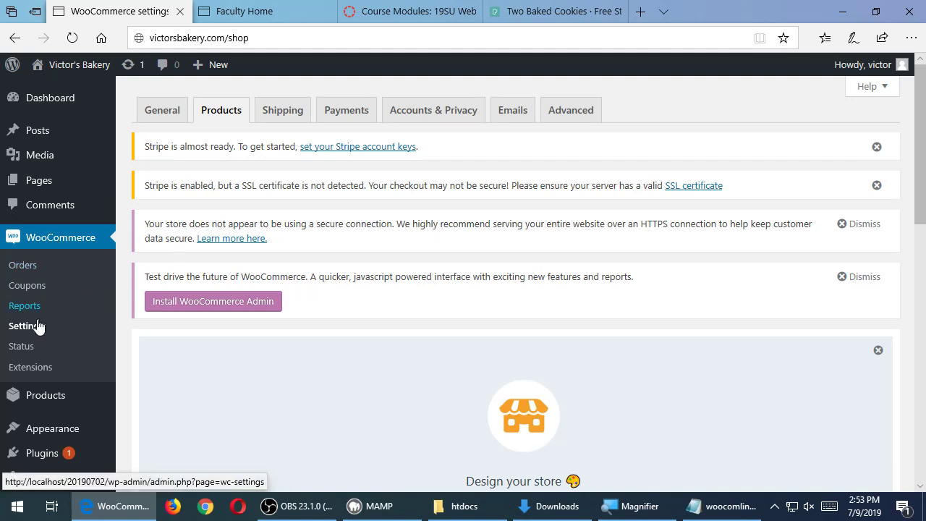
scroll(43, 326, down, 4)
scroll(43, 326, up, 4)
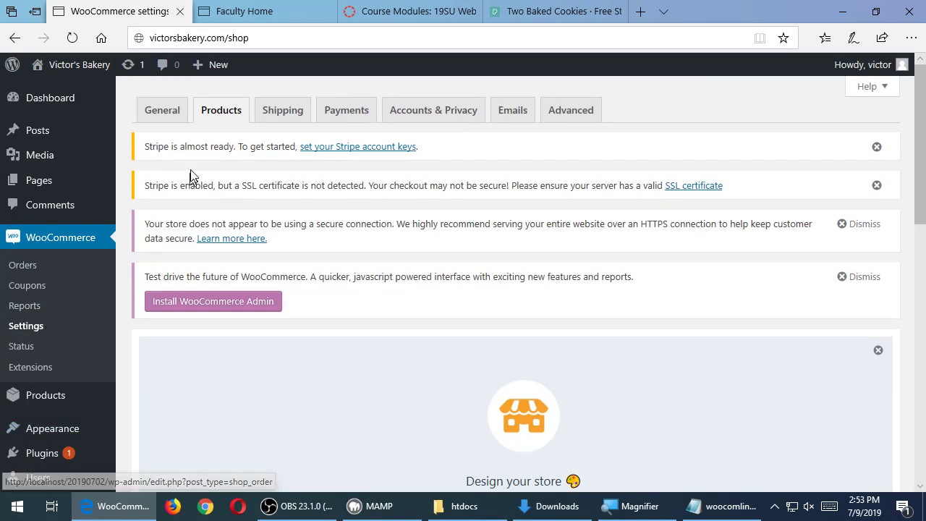
click(220, 112)
scroll(196, 434, down, 5)
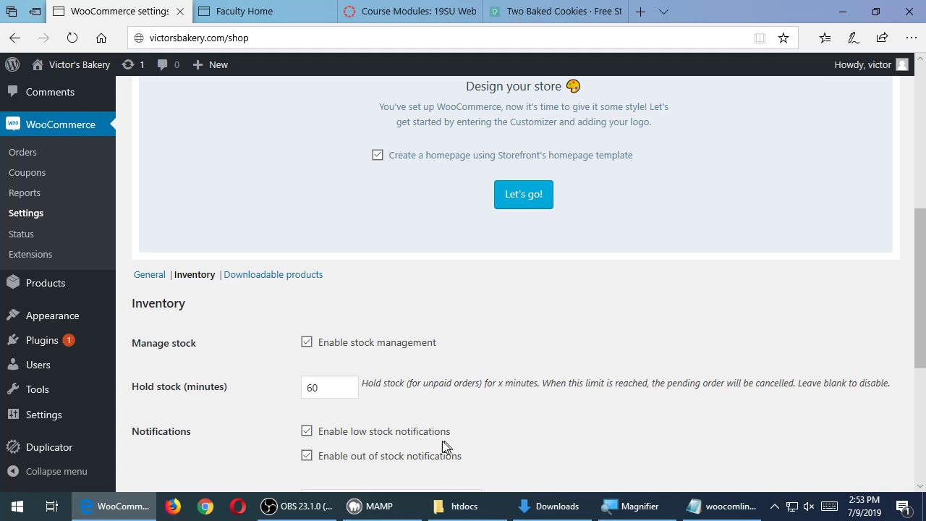
Try clearing the hold stock minutes in the inventory settings without saving
double_click(336, 389)
key(BackSpace)
scroll(231, 311, up, 2)
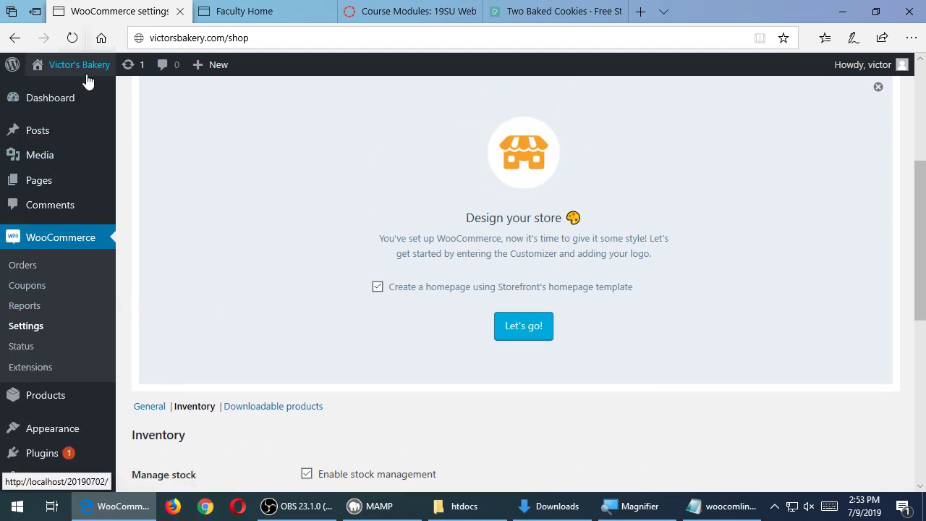
Open the public home page and re-enter "shop" after victorsbakery.com/ in the browser address
click(57, 73)
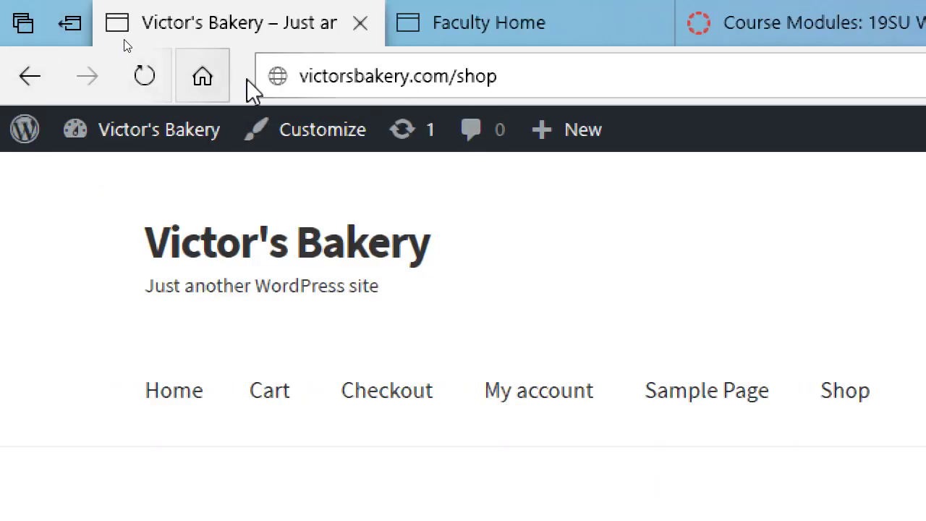
click(610, 76)
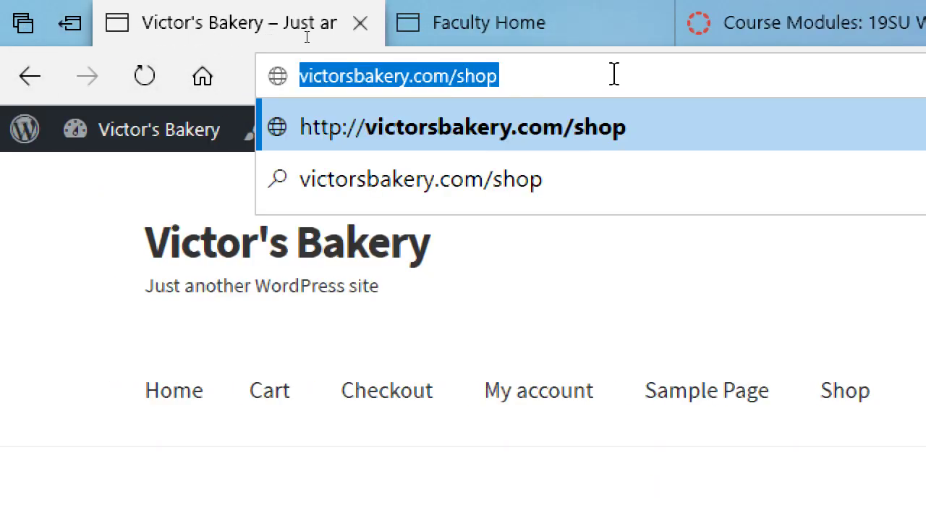
click(613, 75)
key(BackSpace)
key(BackSpace)
key(BackSpace)
key(BackSpace)
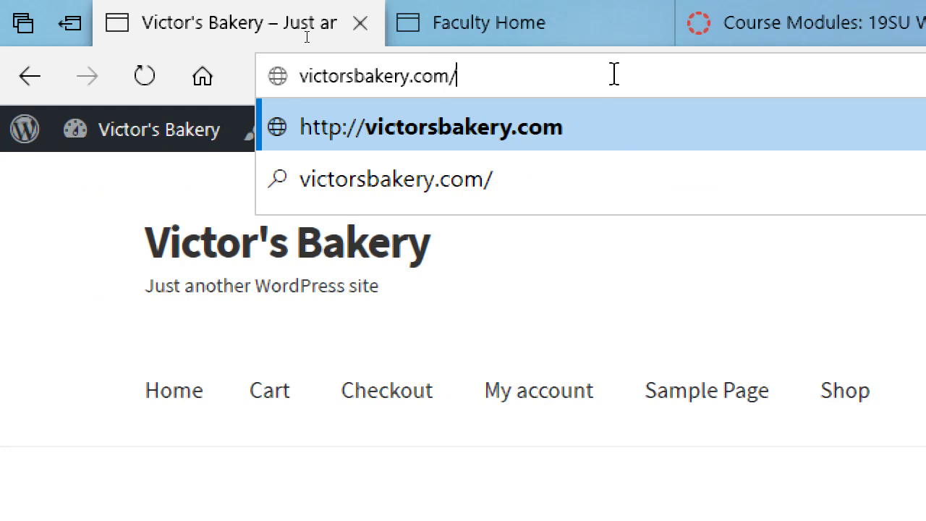
text(shop)
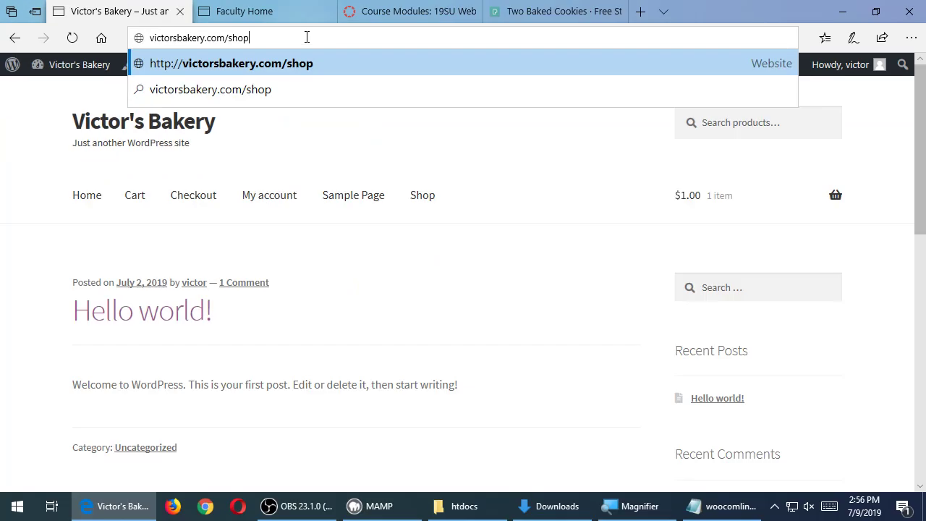
Open the WooCommerce (Basic) assignment in the Week 5 course module and read its set-up, requirements, grading and due date
click(372, 9)
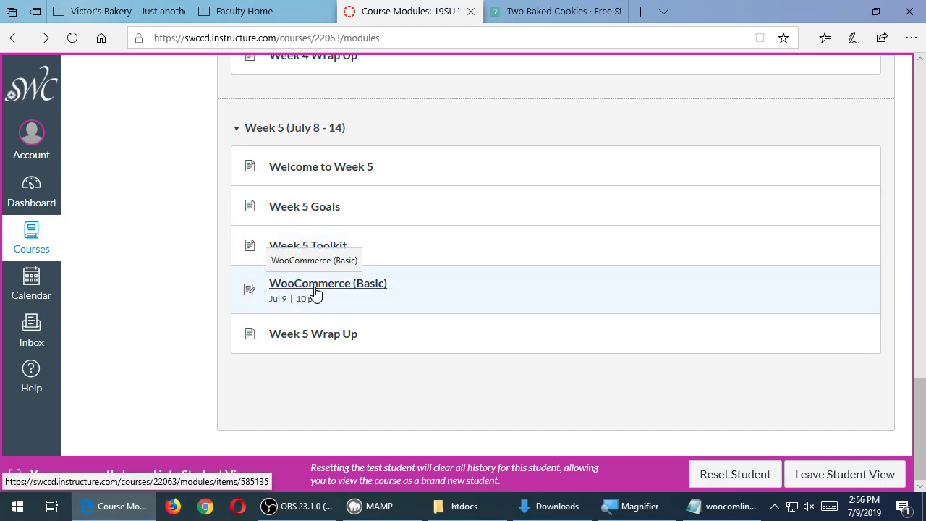
click(314, 288)
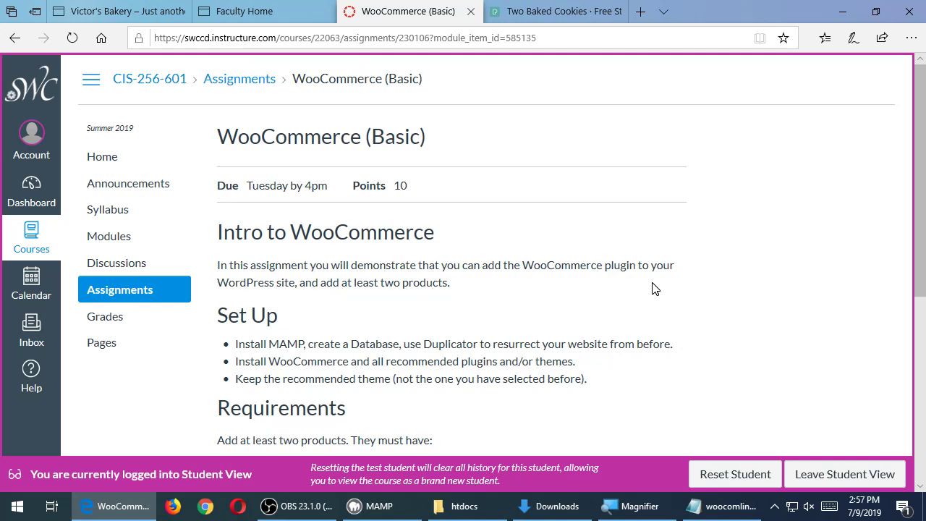
scroll(655, 288, down, 3)
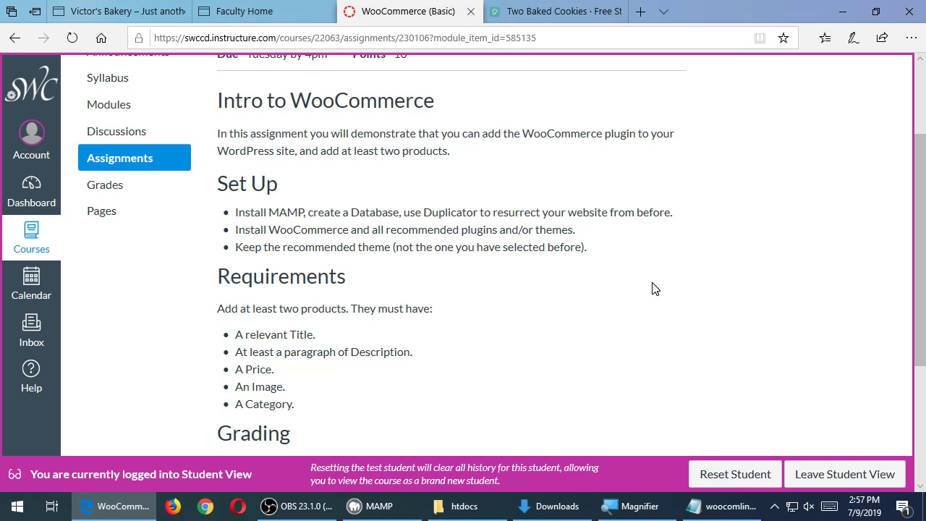
scroll(654, 289, down, 1)
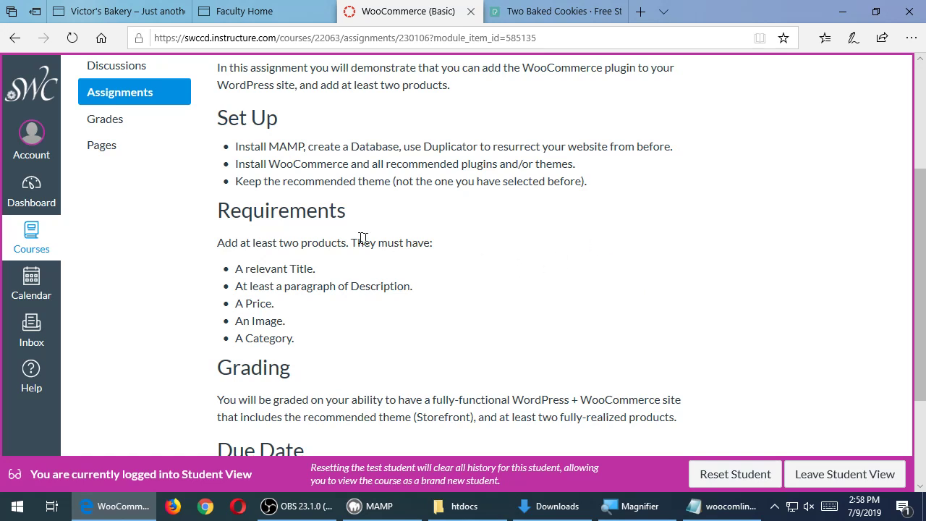
double_click(293, 244)
double_click(285, 337)
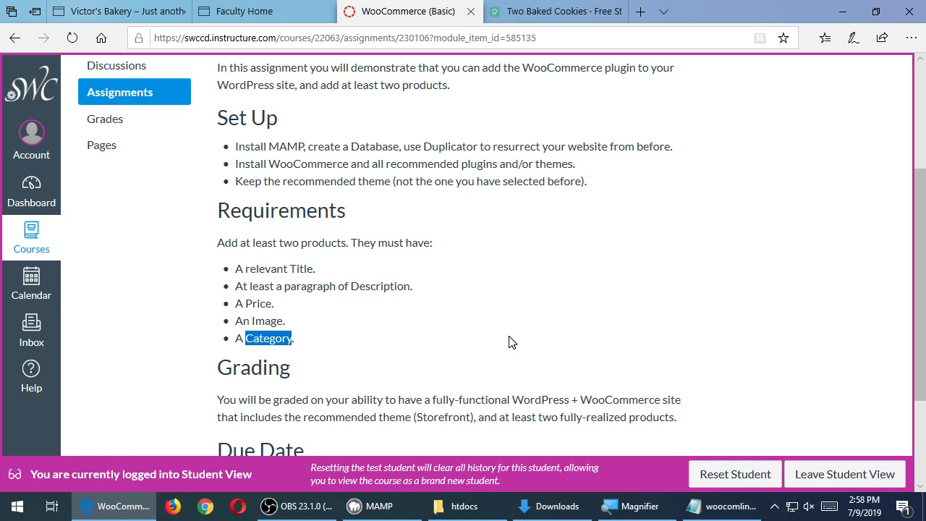
scroll(510, 341, down, 3)
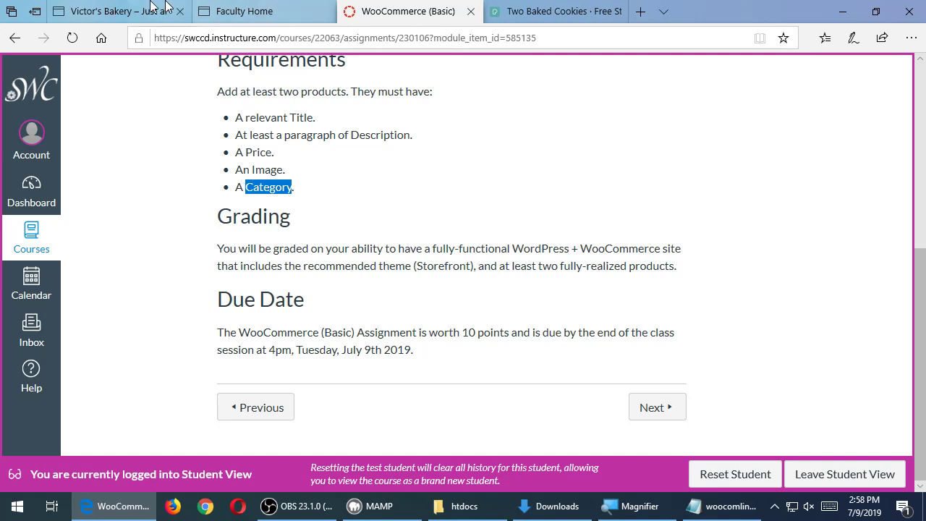
Check the bakery site's public home page once more and return to the WooCommerce (Basic) assignment page
click(123, 11)
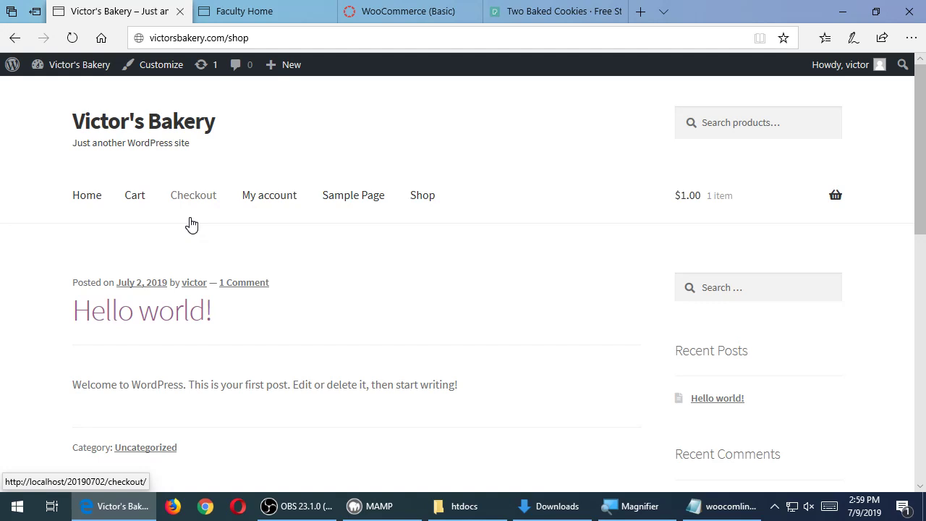
click(471, 8)
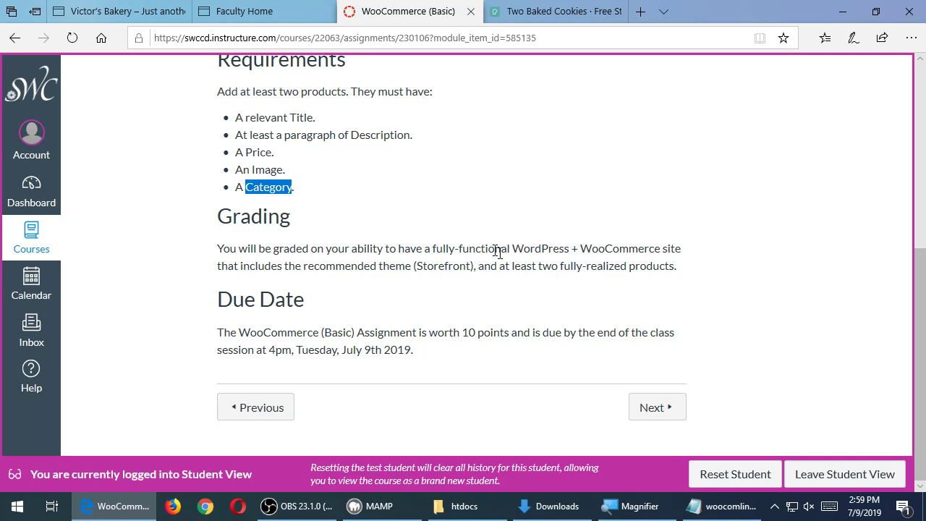
click(310, 506)
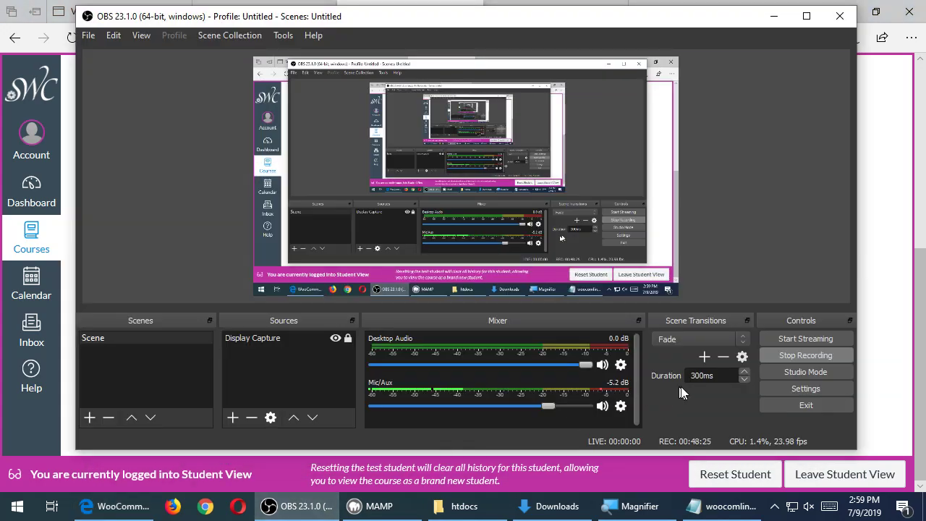